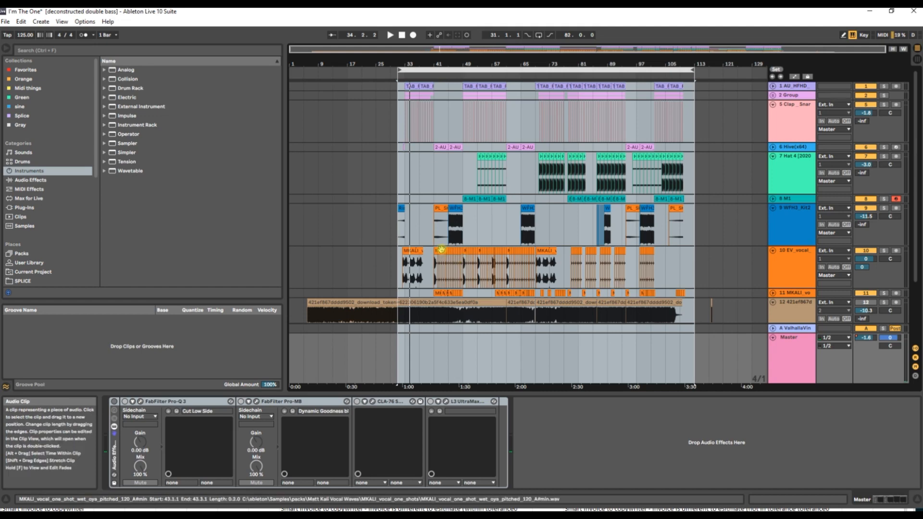
# - Fold the Clap Snare, Hat 4, WFH3 Kit2 and EV_vocal tracks in the arrangement
pyautogui.scroll(-3, 441, 272)
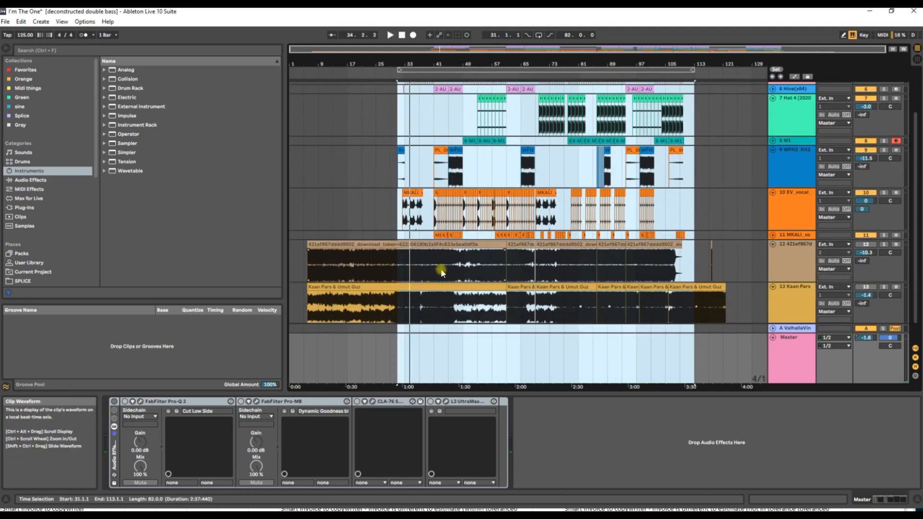
pyautogui.scroll(3, 444, 260)
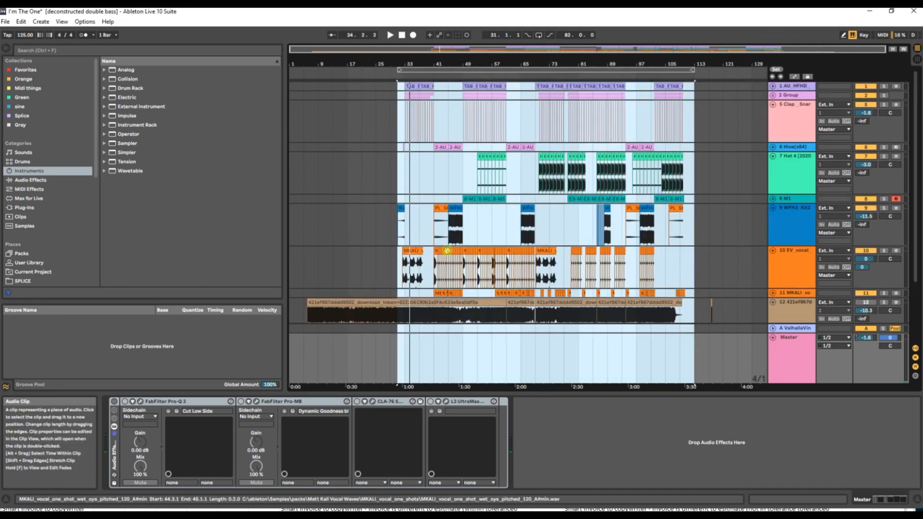
pyautogui.click(773, 104)
pyautogui.click(772, 123)
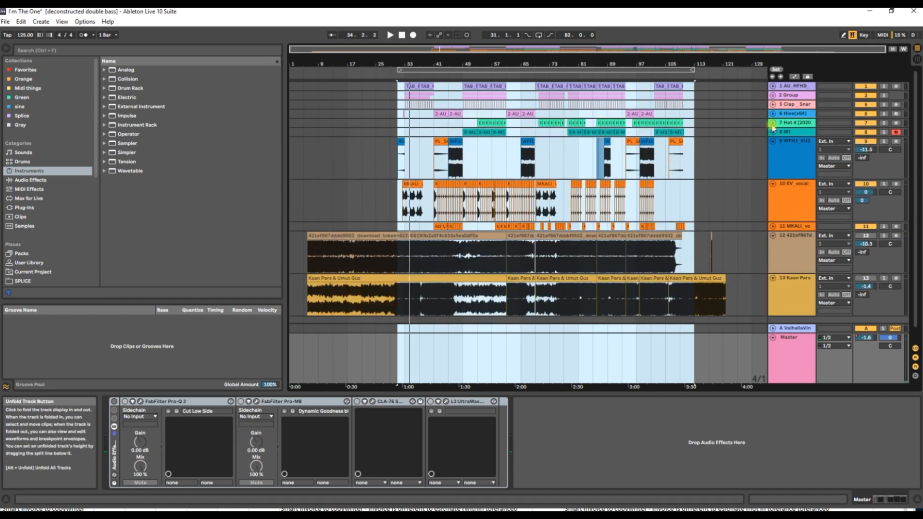
pyautogui.click(773, 141)
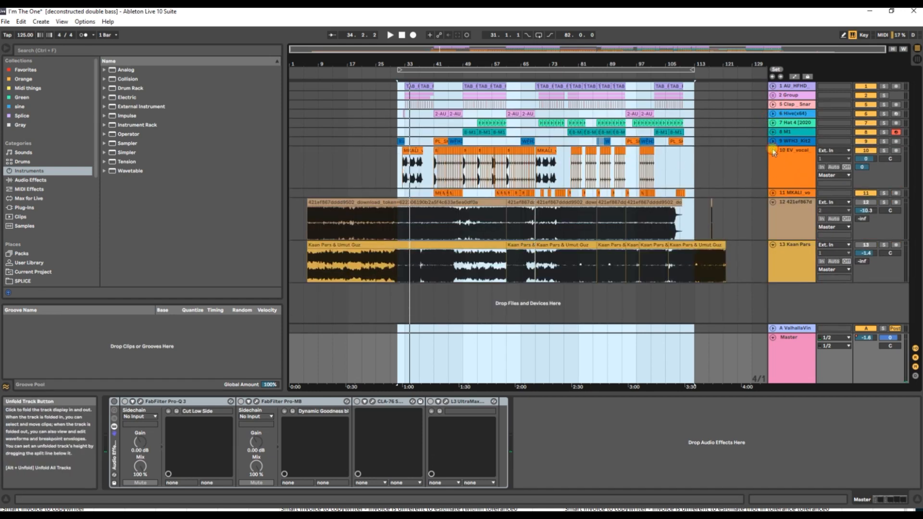
pyautogui.click(773, 150)
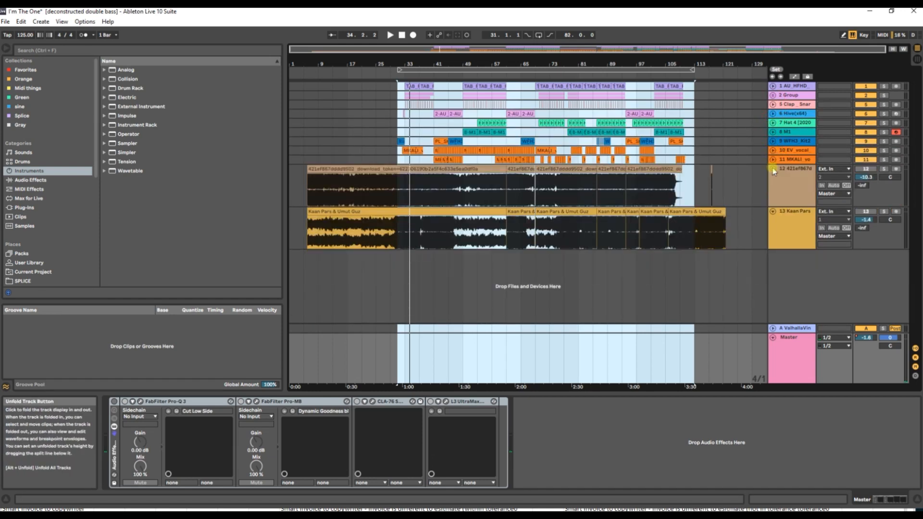
# - Show the devices of the AU_HFHD and Group tracks and unfold the group to expose its member tracks
pyautogui.click(794, 87)
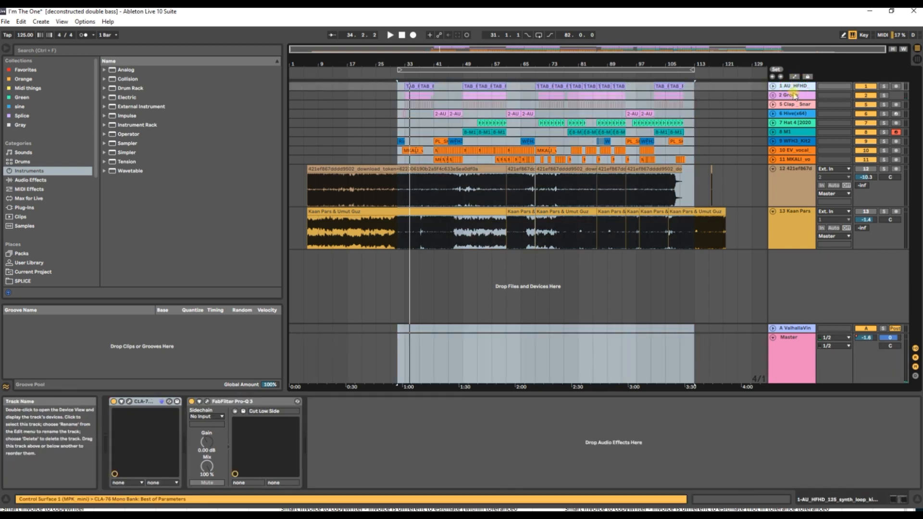
pyautogui.click(794, 96)
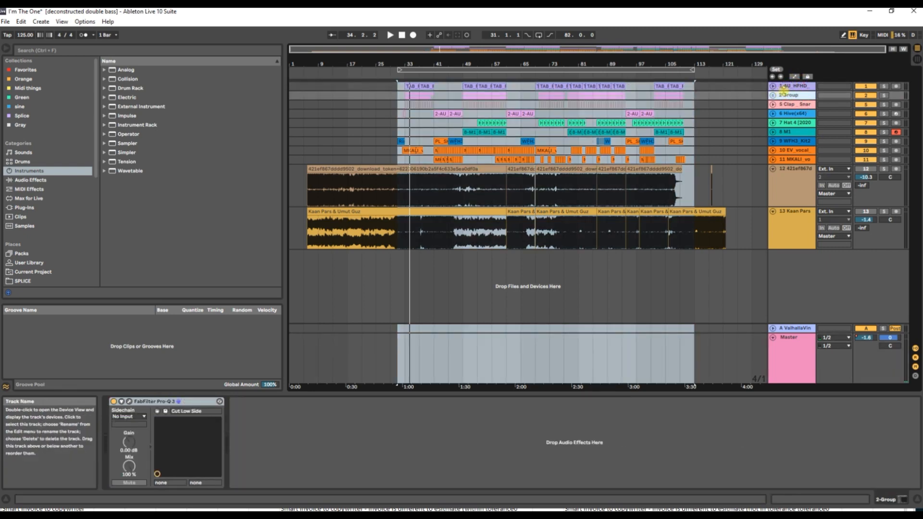
pyautogui.click(772, 96)
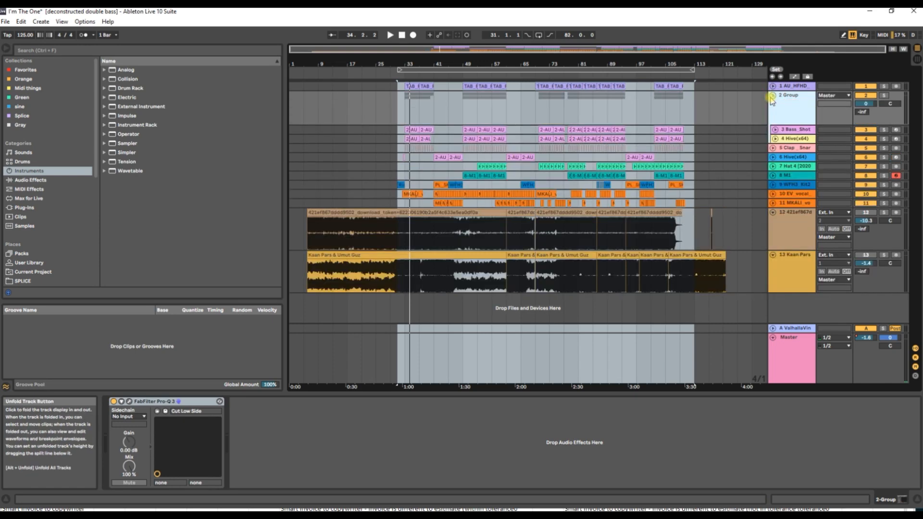
# - Review the device chains of the Bass Shot, Hive(x64), Clap Snare, Hat 4, M1 and WFH3 Kit2 tracks
pyautogui.click(791, 130)
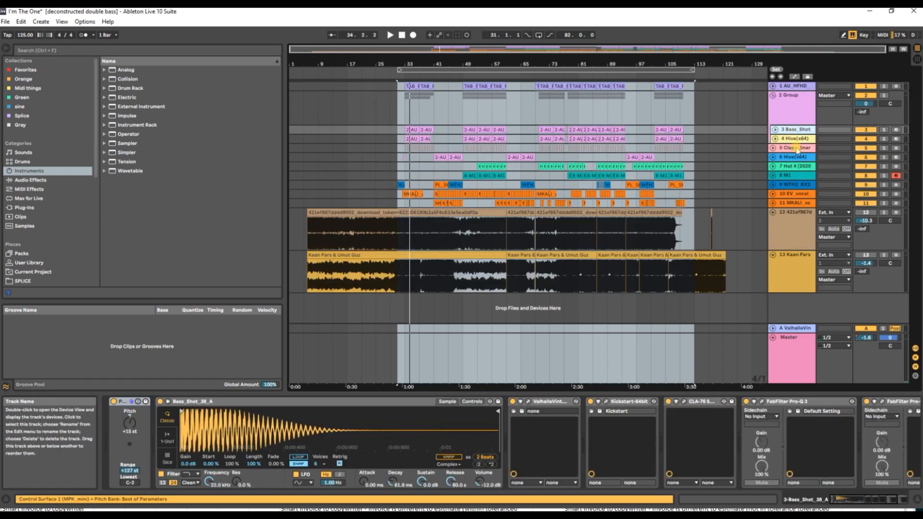
pyautogui.click(792, 139)
pyautogui.click(792, 131)
pyautogui.click(795, 149)
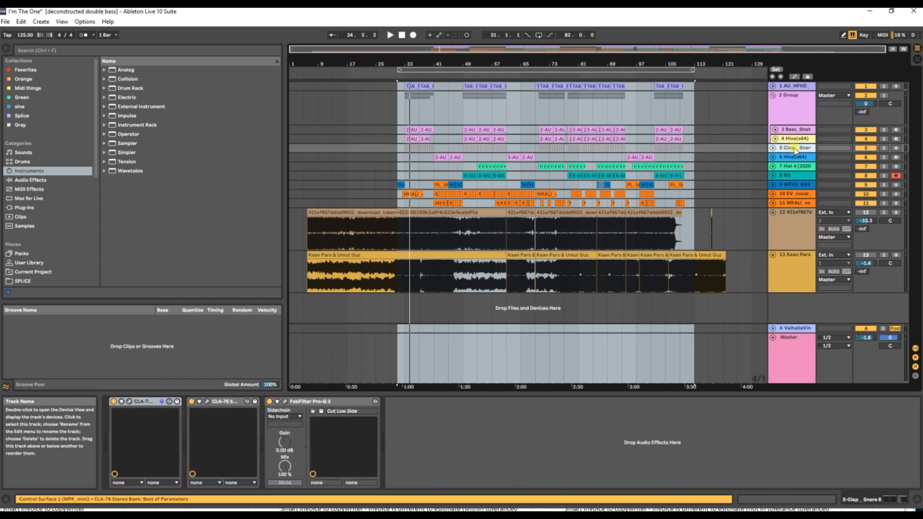
pyautogui.click(794, 161)
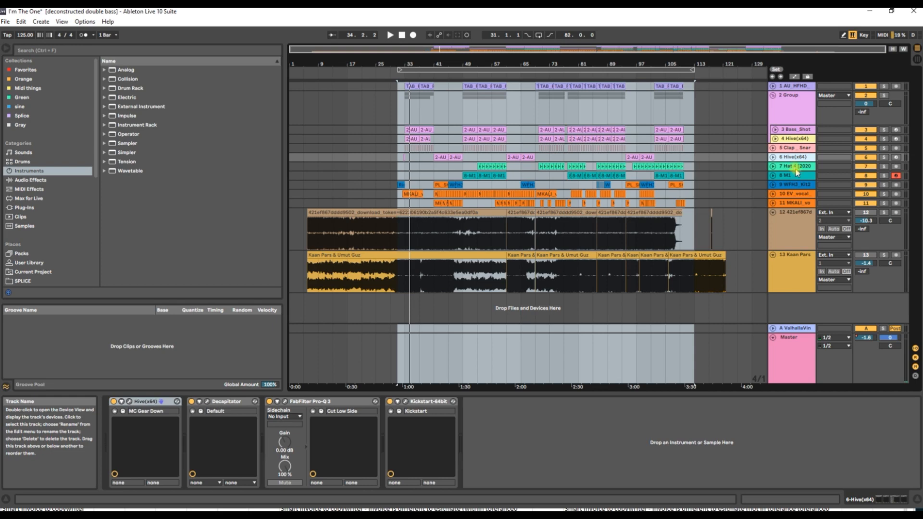
pyautogui.click(800, 166)
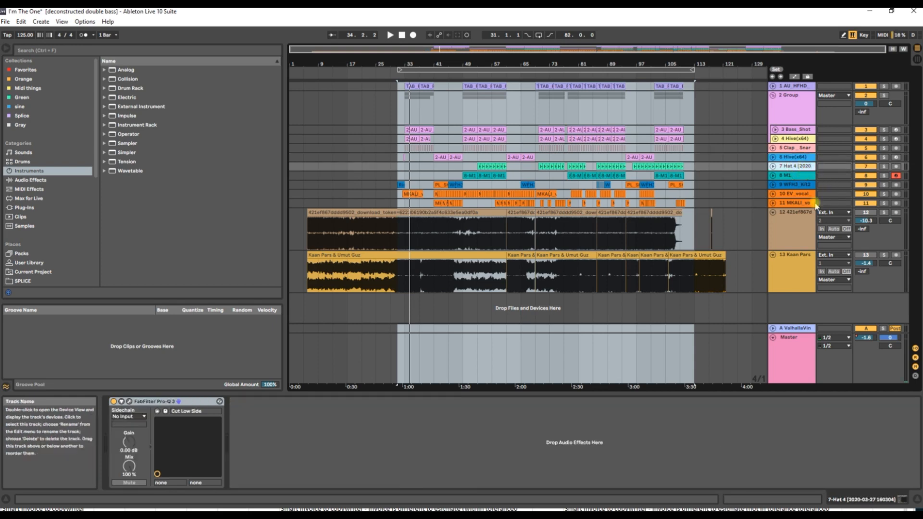
pyautogui.click(800, 176)
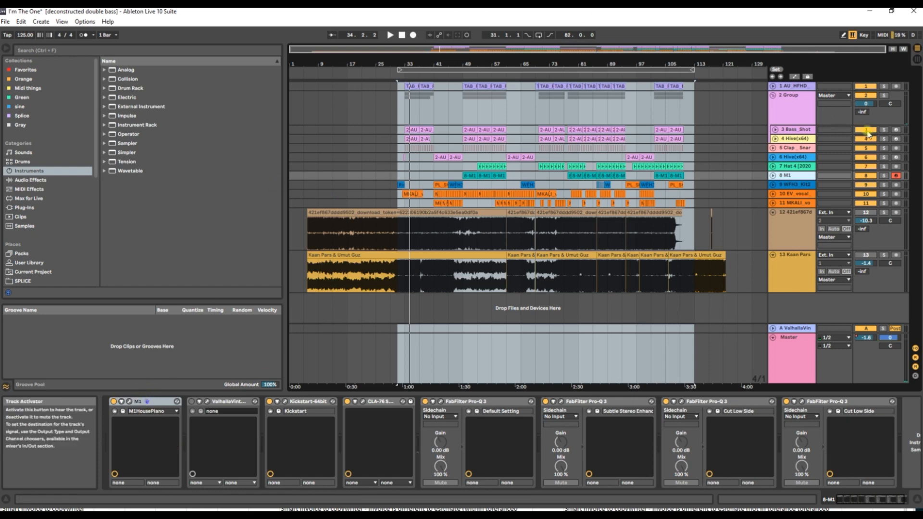
pyautogui.click(800, 185)
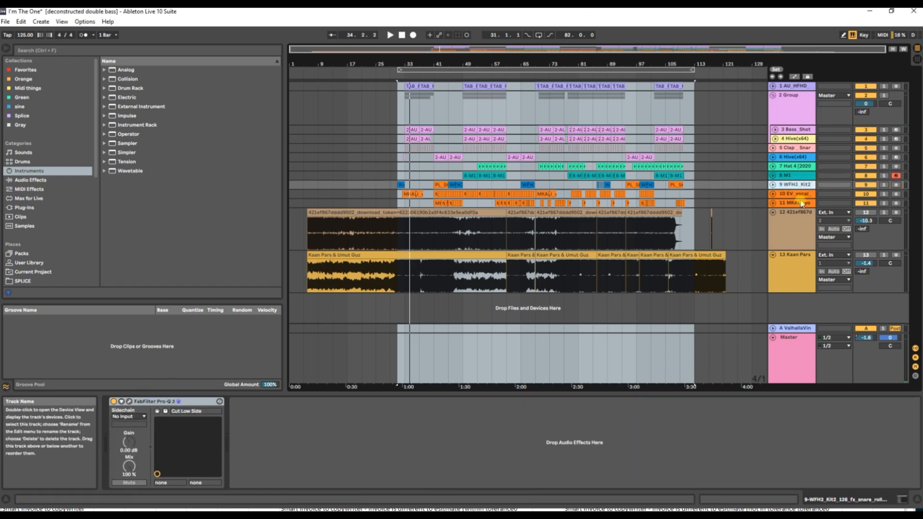
# - Check audio tracks 12 and 13 for devices and select the arrangement's loop range
pyautogui.click(795, 241)
pyautogui.click(798, 282)
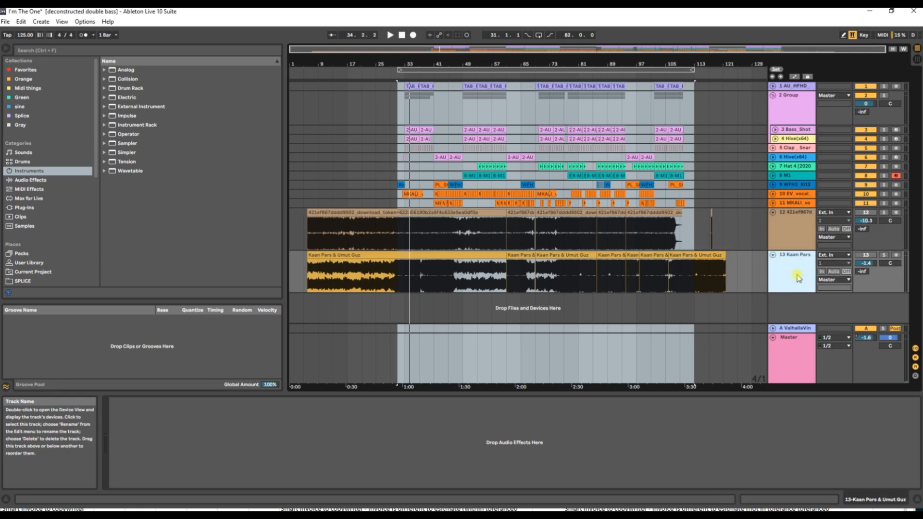
pyautogui.click(796, 221)
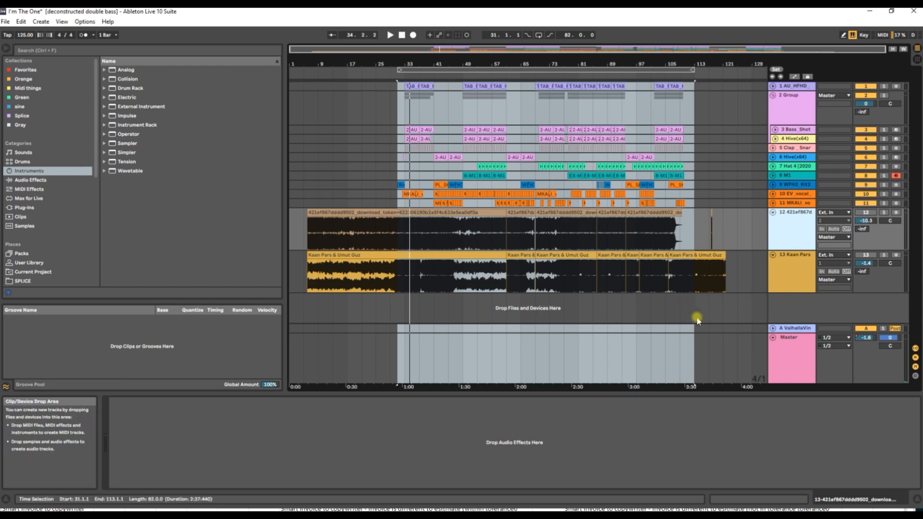
pyautogui.click(546, 71)
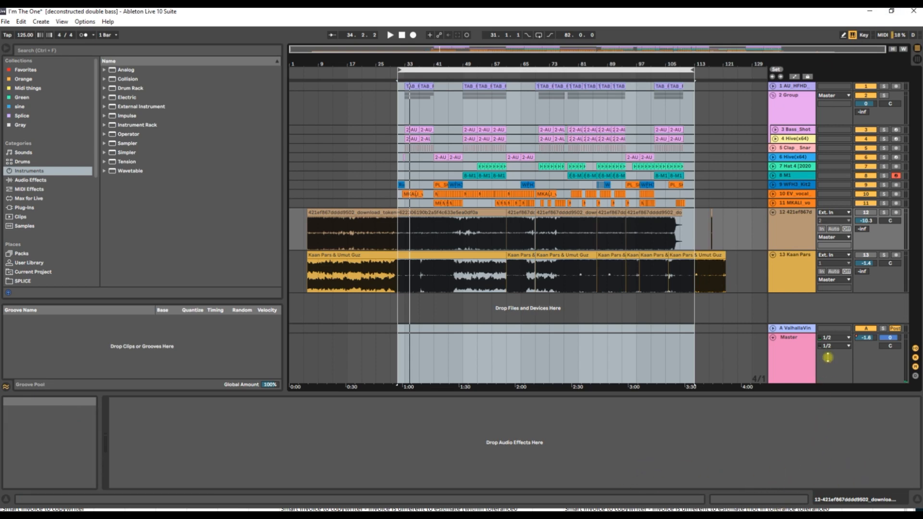
# - Open the ValhallaVintageVerb reverb on return track A, examine its settings and close it
pyautogui.click(800, 330)
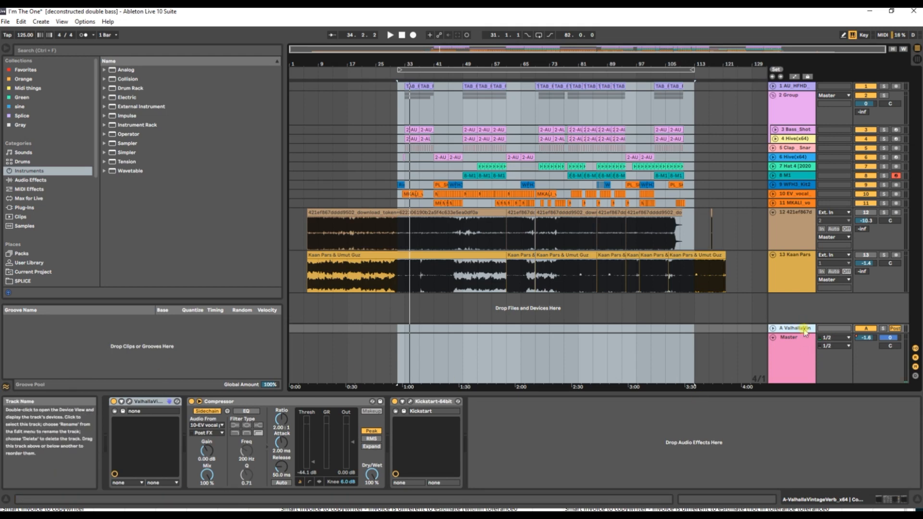
pyautogui.click(130, 402)
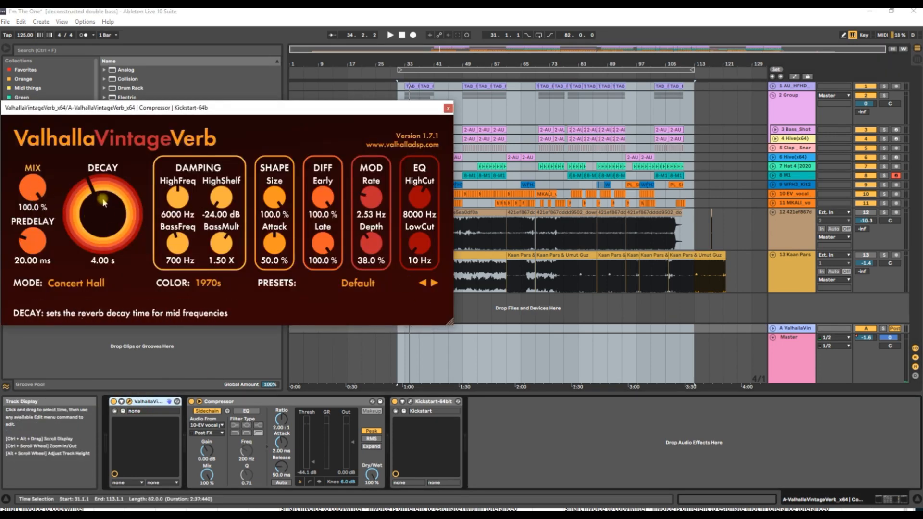
pyautogui.click(449, 109)
# - Inspect the sidechain source choices of the Compressor on return track A without changing the selection
pyautogui.click(289, 401)
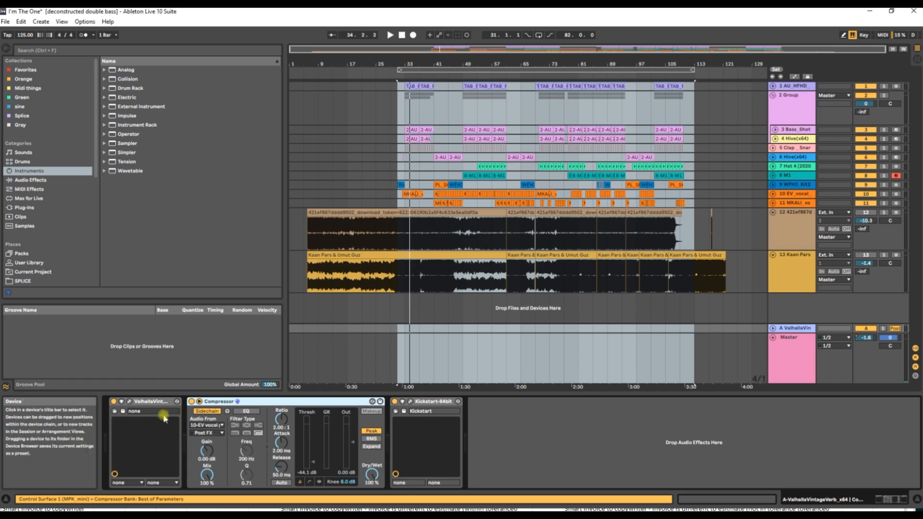
pyautogui.click(216, 430)
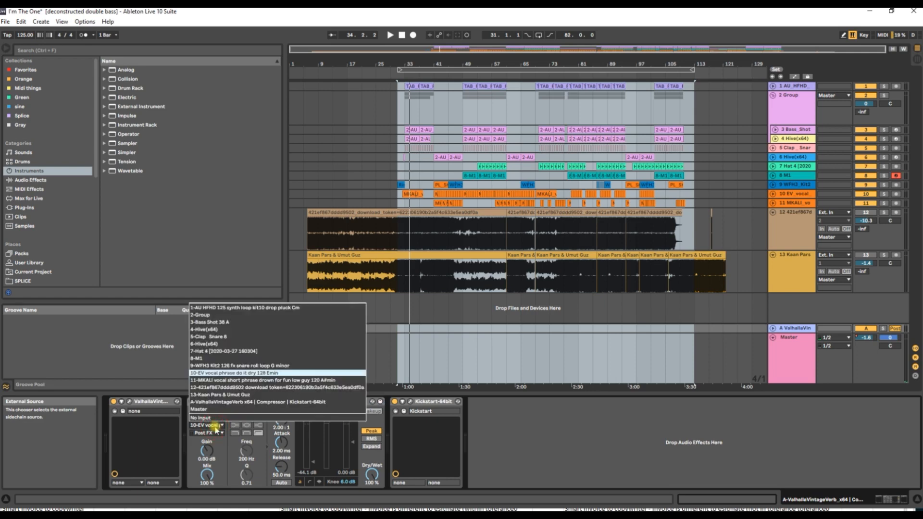
pyautogui.click(216, 429)
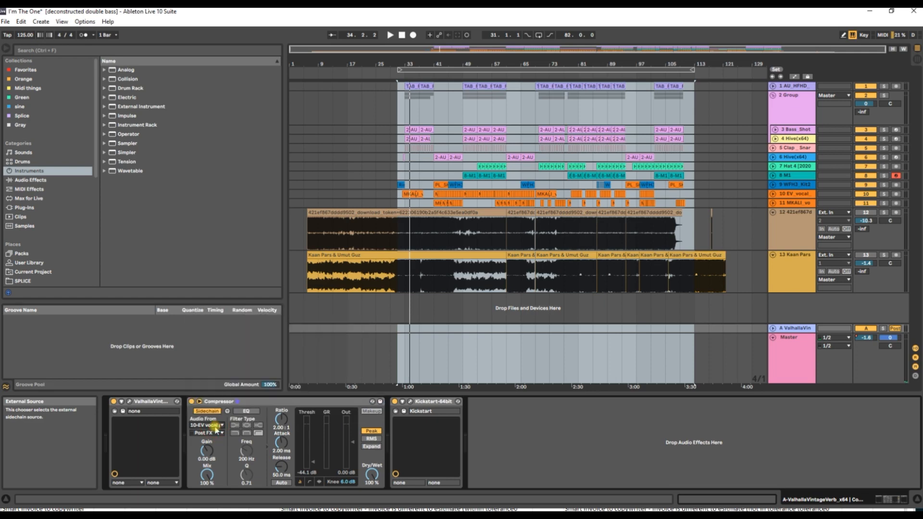
# - Unfold the EV_vocal and MKALI vocal tracks and enlarge the arrangement view around their clips by narrowing the browser
pyautogui.click(791, 194)
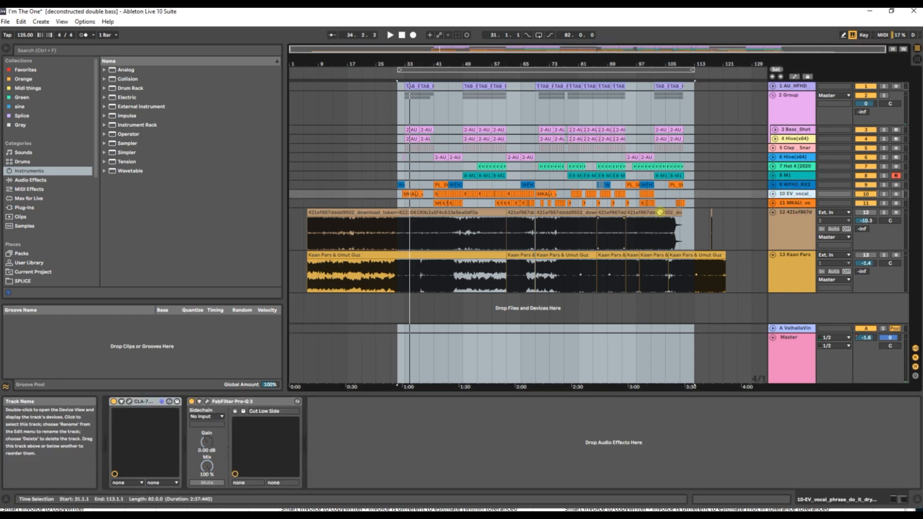
pyautogui.click(773, 193)
pyautogui.moveTo(465, 64); pyautogui.dragTo(409, 91)
pyautogui.moveTo(284, 126); pyautogui.dragTo(108, 150)
pyautogui.moveTo(228, 59); pyautogui.dragTo(258, 51)
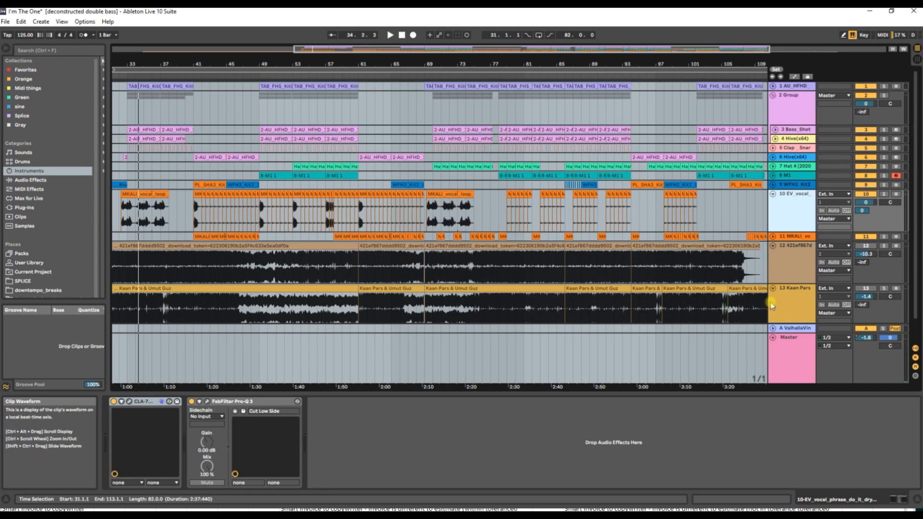
pyautogui.click(772, 236)
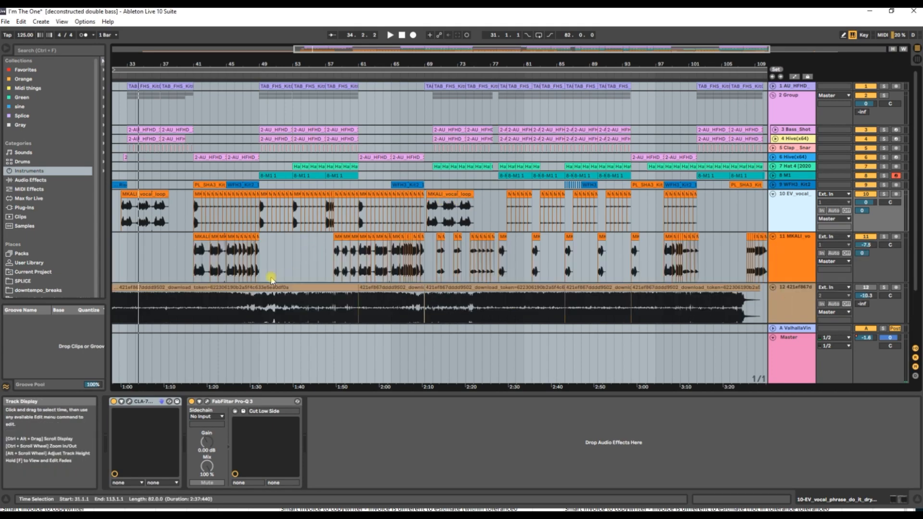
# - Select the first MKALI vocal loop clip on the EV_vocal track
pyautogui.hotkey('ctrl', 'a')
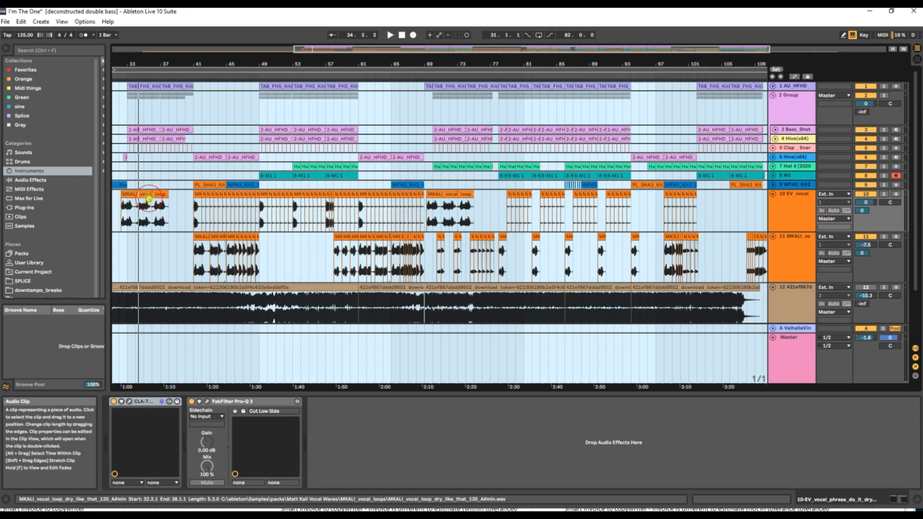
pyautogui.click(276, 181)
pyautogui.click(139, 203)
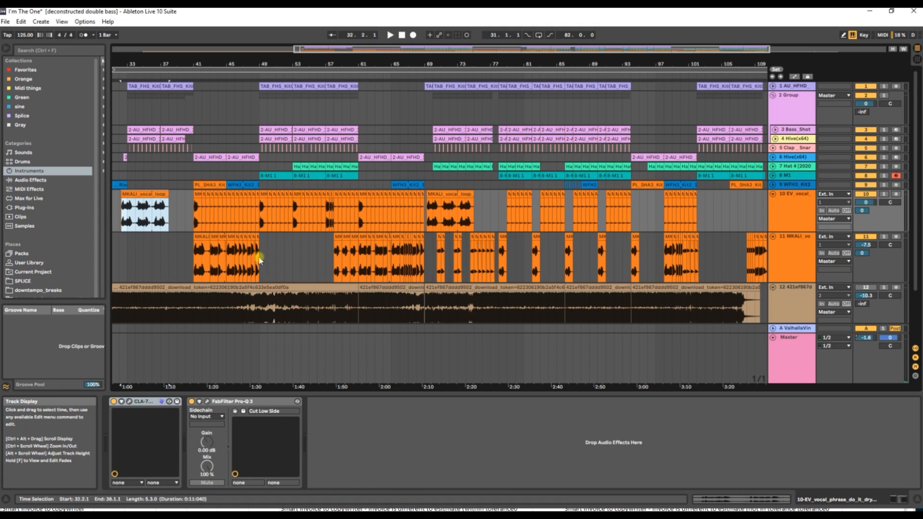
pyautogui.click(147, 193)
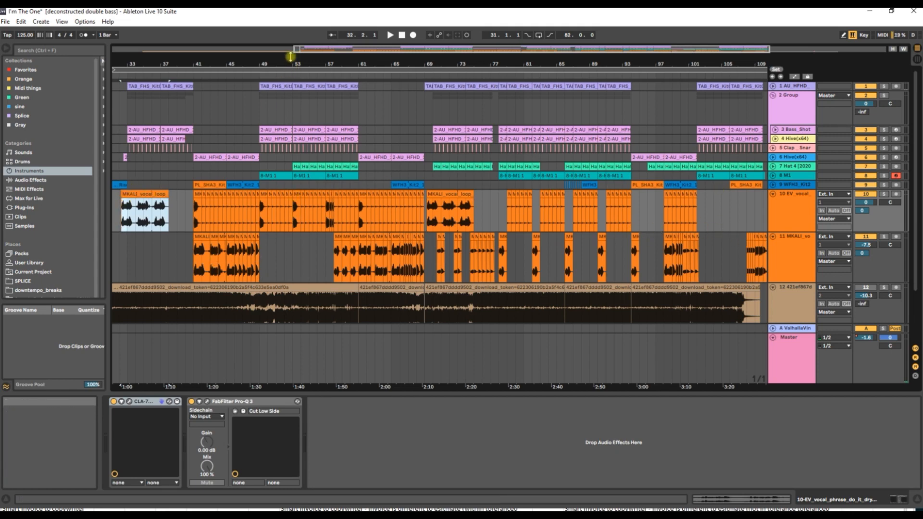
# - Review the full arrangement and the device chains of the MKALI vocal track and audio tracks 12 and 13
pyautogui.moveTo(293, 58); pyautogui.dragTo(377, 59)
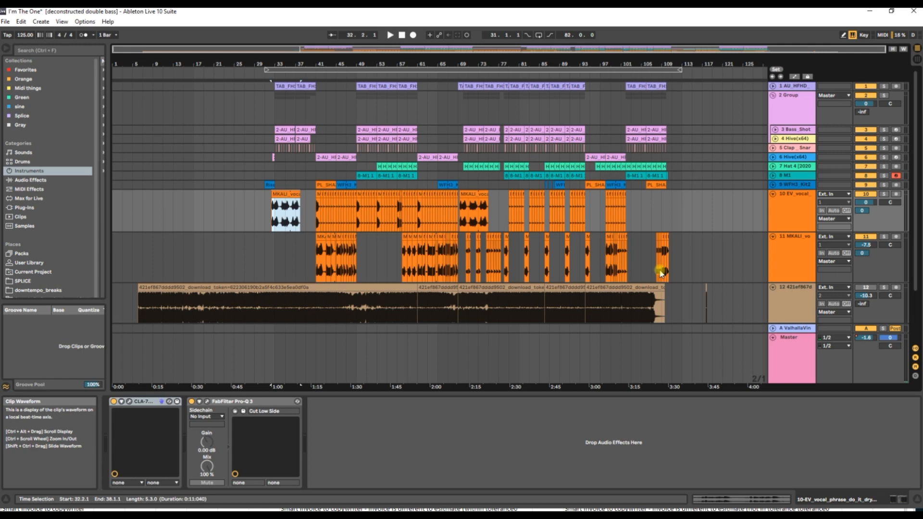
pyautogui.click(796, 244)
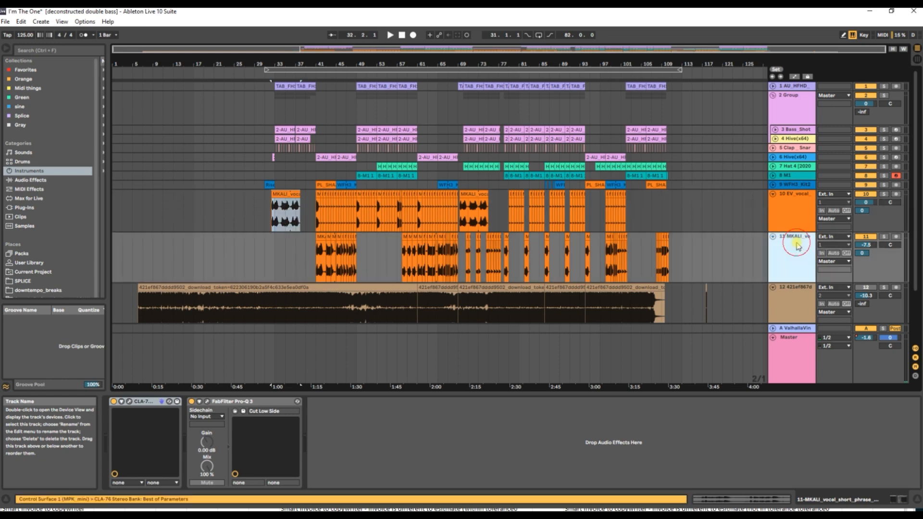
pyautogui.scroll(-2, 797, 269)
pyautogui.click(780, 248)
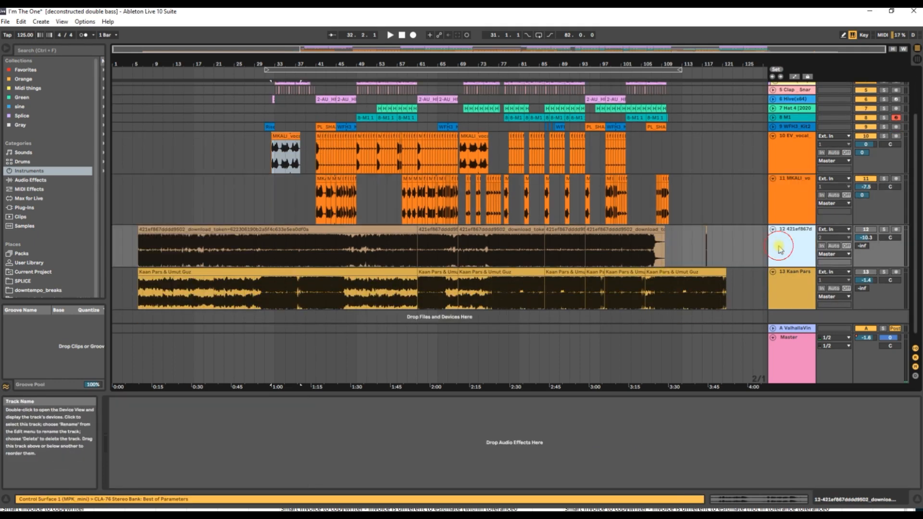
pyautogui.click(792, 291)
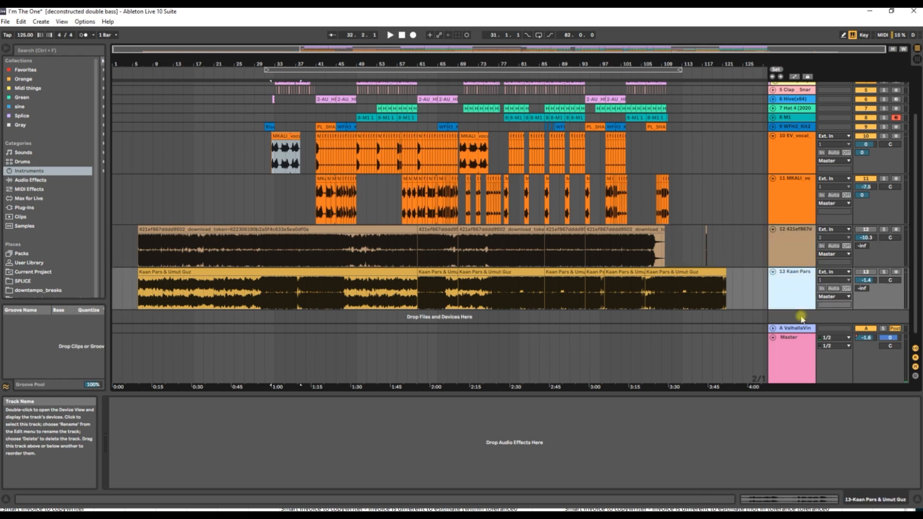
# - Turn on the Master track's Audio Effect Rack and select its FabFilter Pro-Q 3 device
pyautogui.click(794, 342)
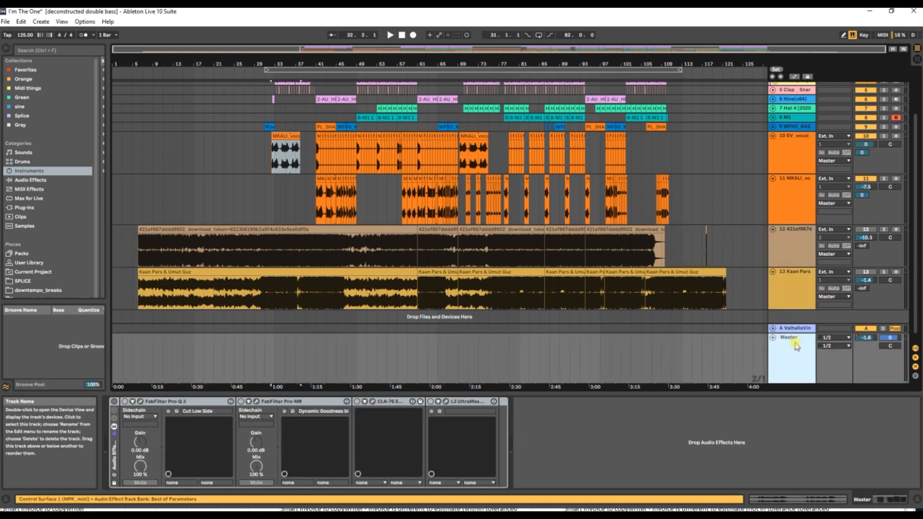
pyautogui.click(114, 402)
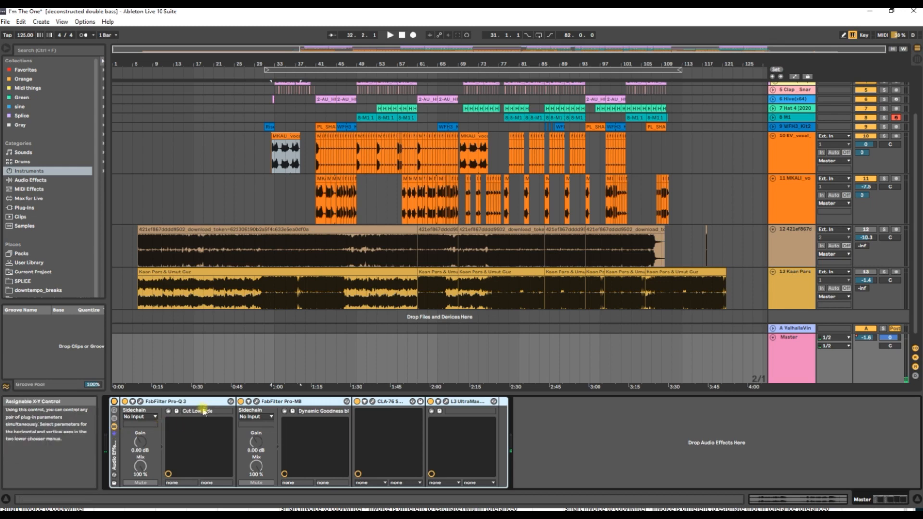
pyautogui.click(165, 401)
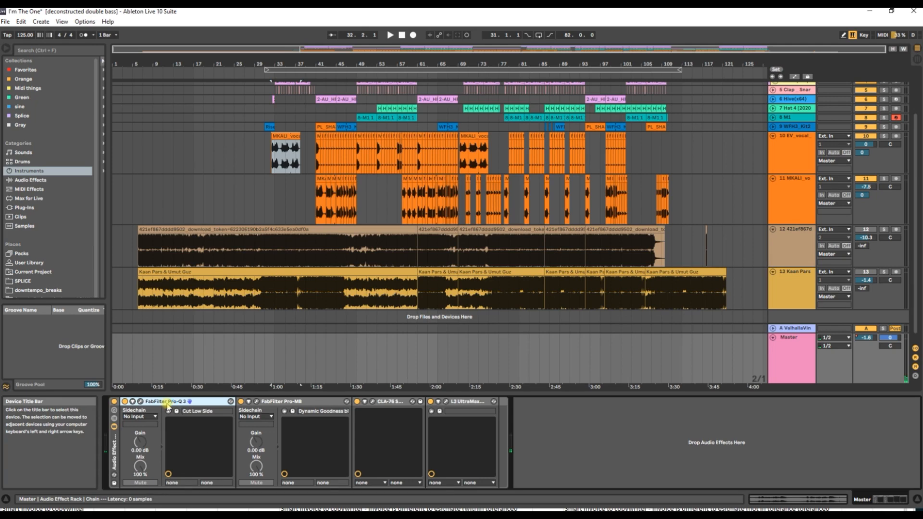
# - Inspect the Master track's FabFilter Pro-Q 3 curve and its Stereo presets around Cut Low Side
pyautogui.click(140, 401)
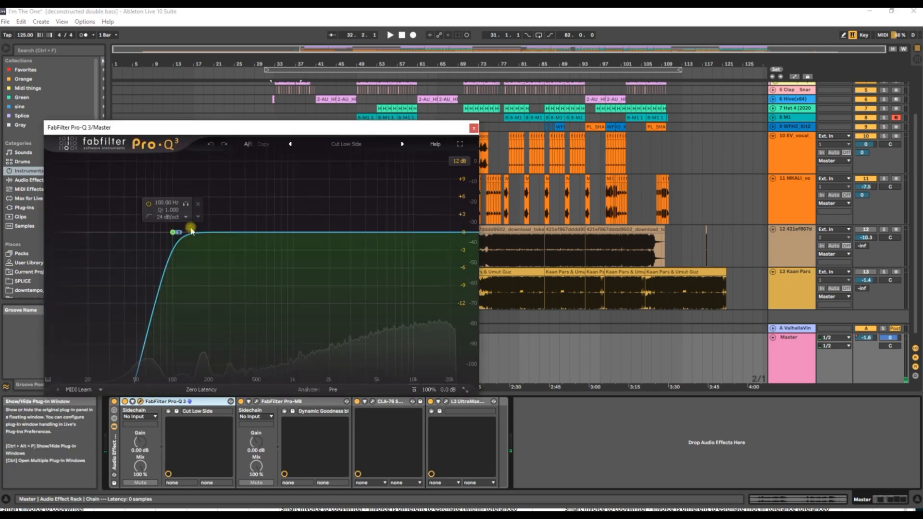
pyautogui.click(382, 144)
pyautogui.moveTo(367, 169)
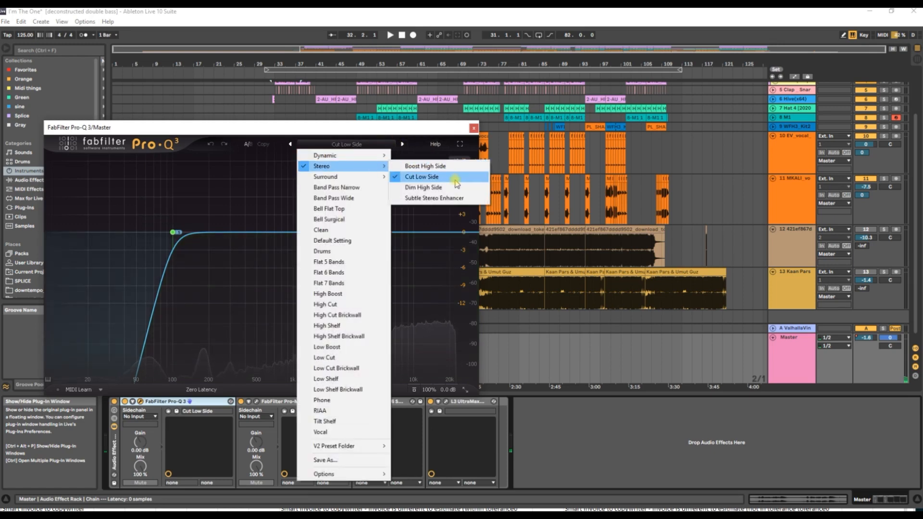
pyautogui.click(431, 128)
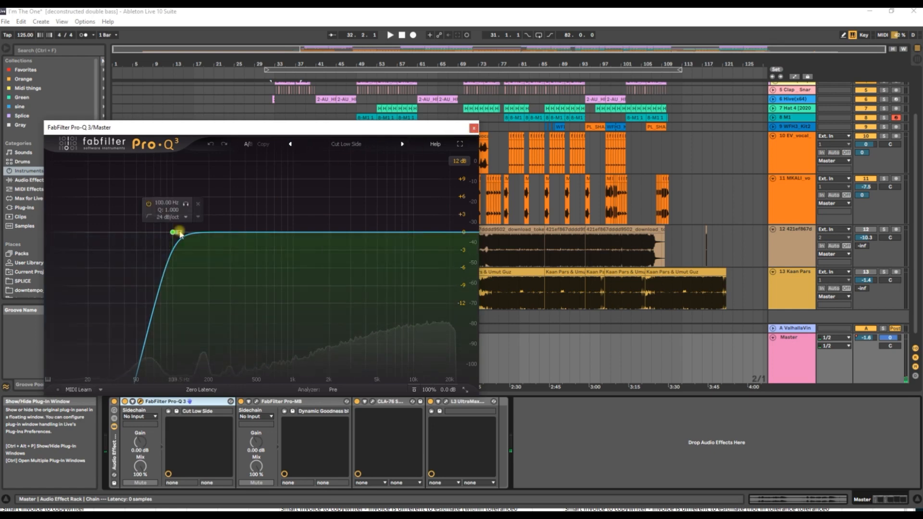
pyautogui.click(474, 127)
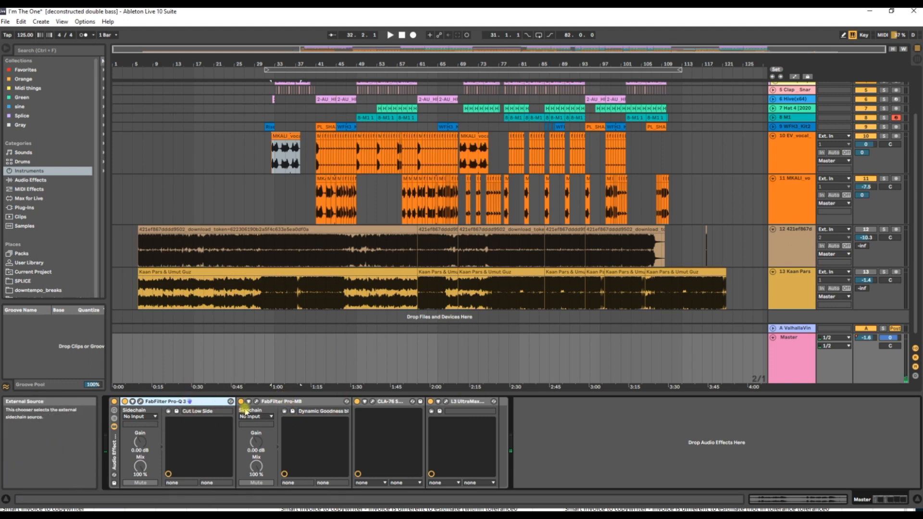
# - Inspect the Master track's FabFilter Pro-MB bands and its Mix Bus presets around Dynamic Goodness bM
pyautogui.click(271, 405)
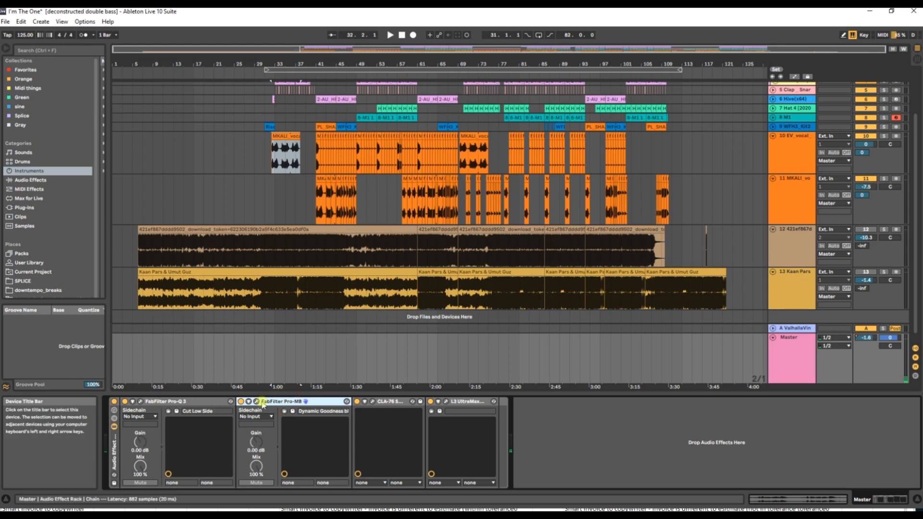
pyautogui.click(257, 401)
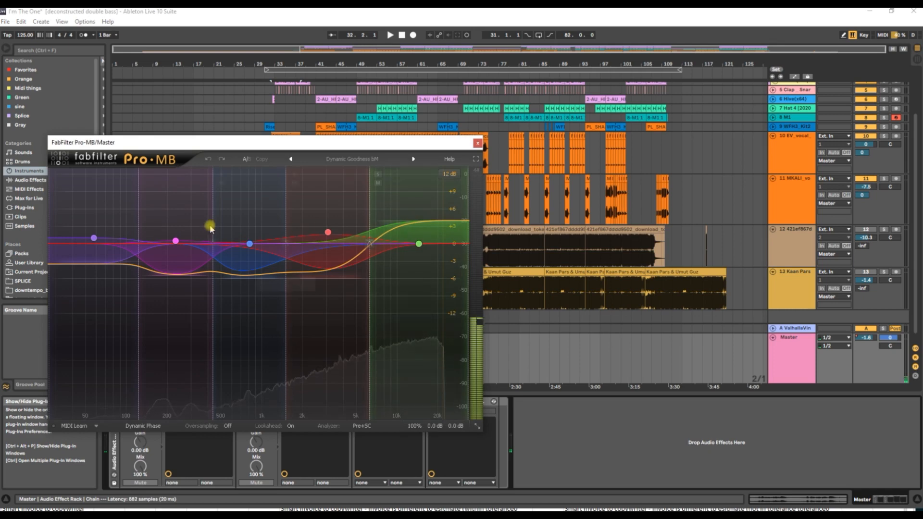
pyautogui.click(375, 159)
pyautogui.moveTo(358, 249)
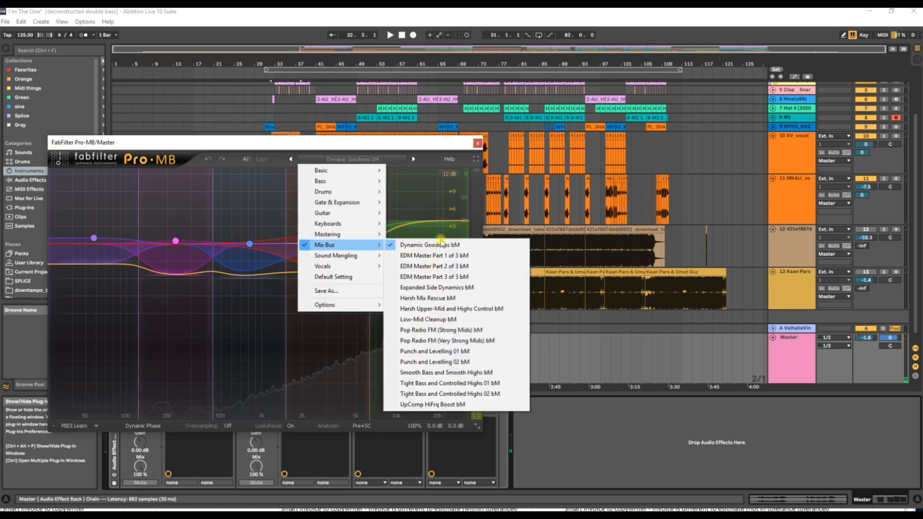
pyautogui.click(121, 247)
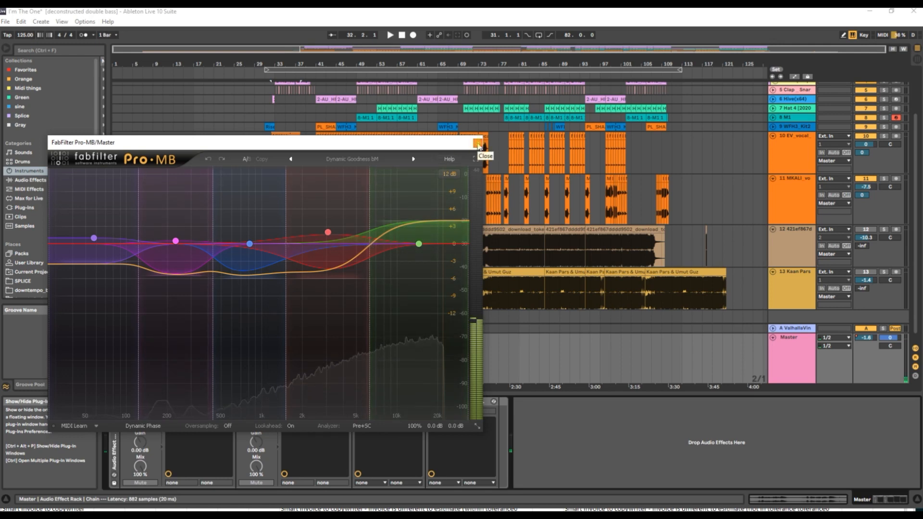
pyautogui.click(478, 145)
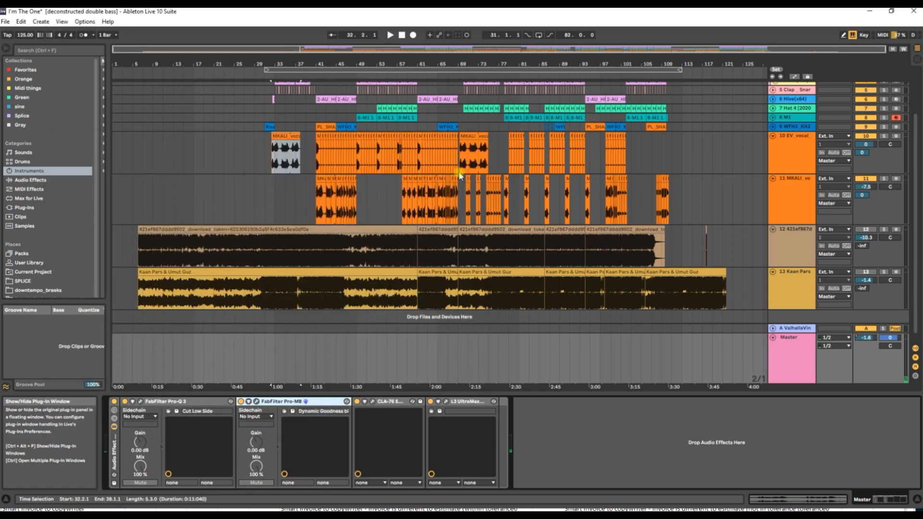
# - Inspect the settings of the CLA-76 compressor and the L3 UltraMaximizer on the Master track
pyautogui.click(394, 401)
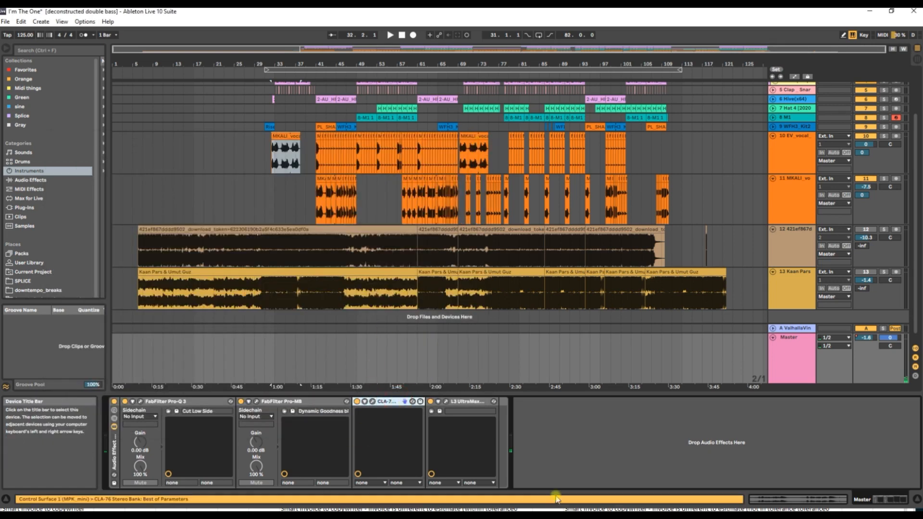
pyautogui.click(373, 401)
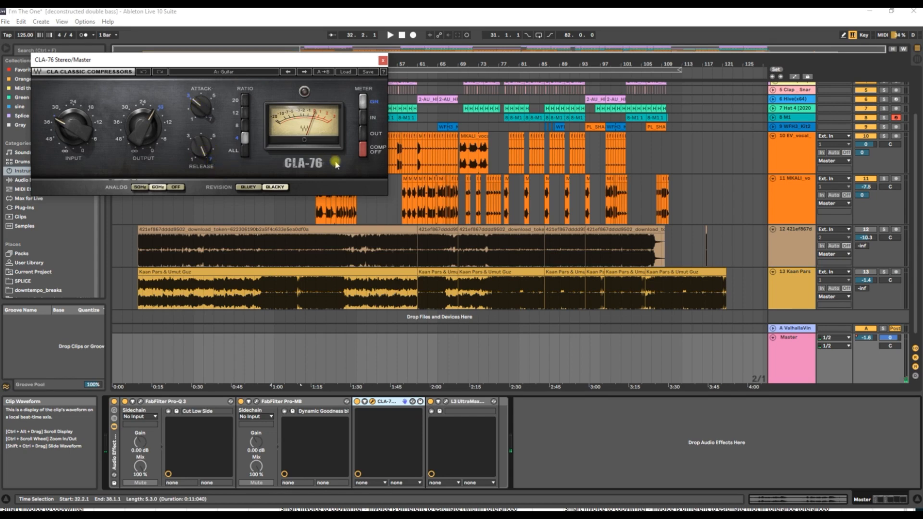
pyautogui.click(383, 60)
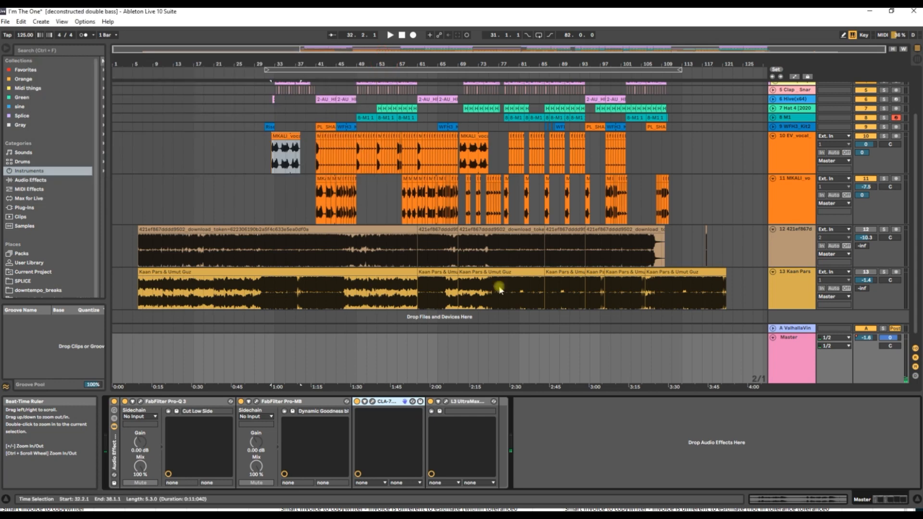
pyautogui.click(473, 401)
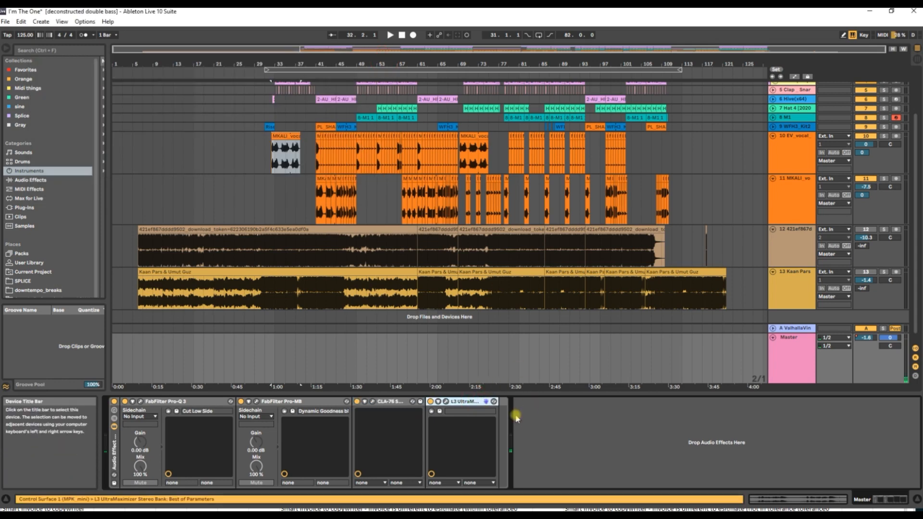
pyautogui.click(445, 401)
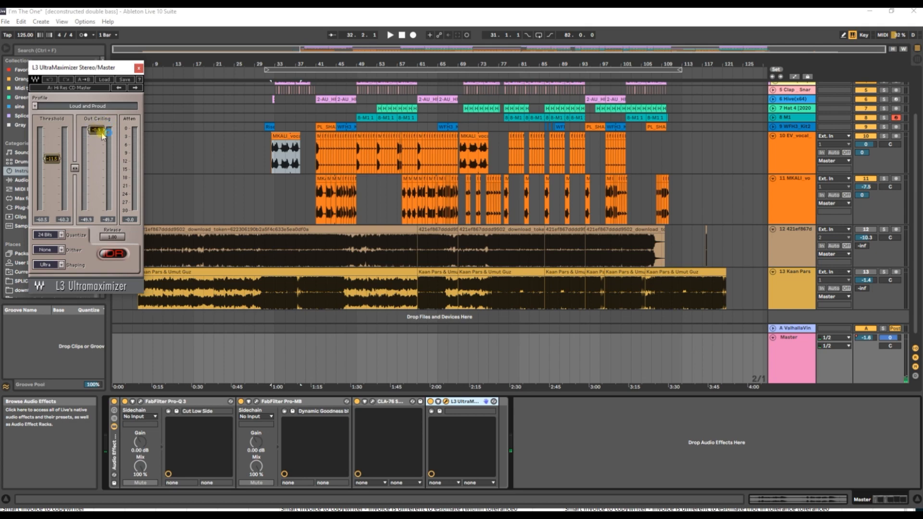
pyautogui.click(139, 68)
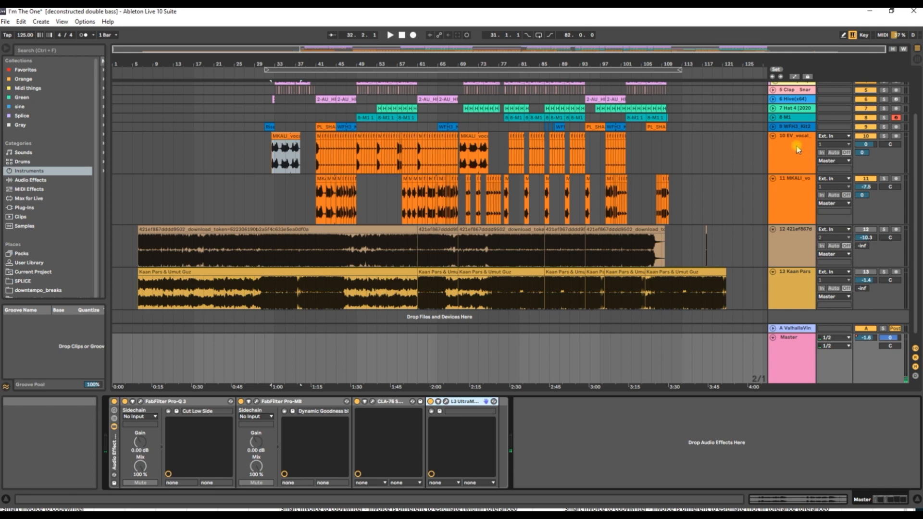
# - Review the device chains of both vocal tracks, audio track 12 and the WFH3_Kit2 track, cancelling the Citrix Receiver login
pyautogui.click(799, 190)
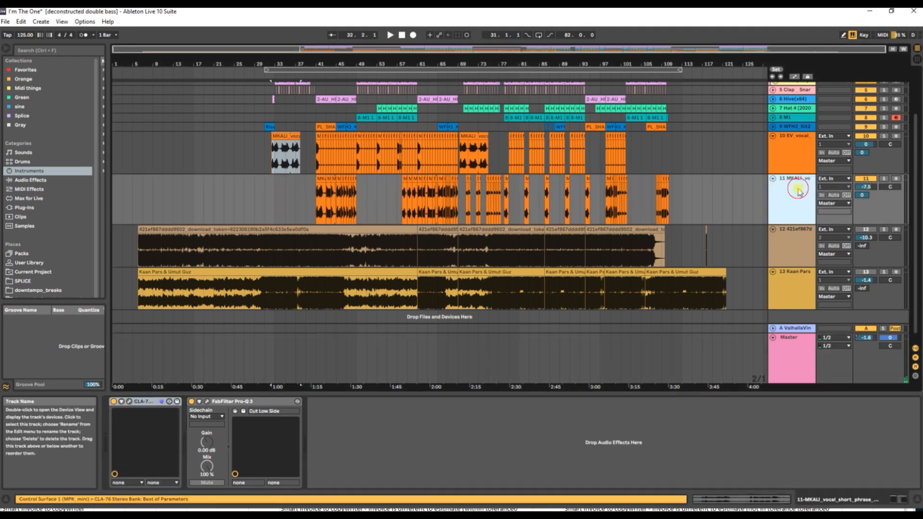
pyautogui.click(792, 155)
pyautogui.click(796, 251)
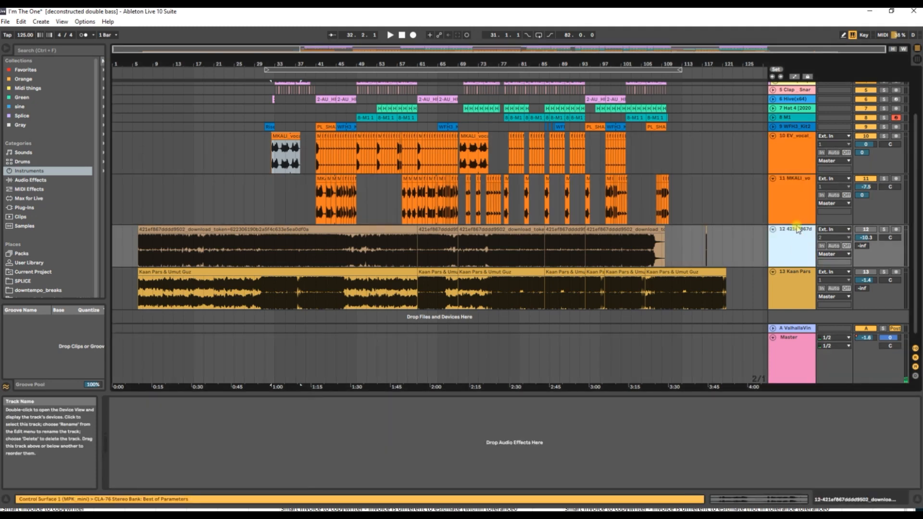
pyautogui.click(793, 128)
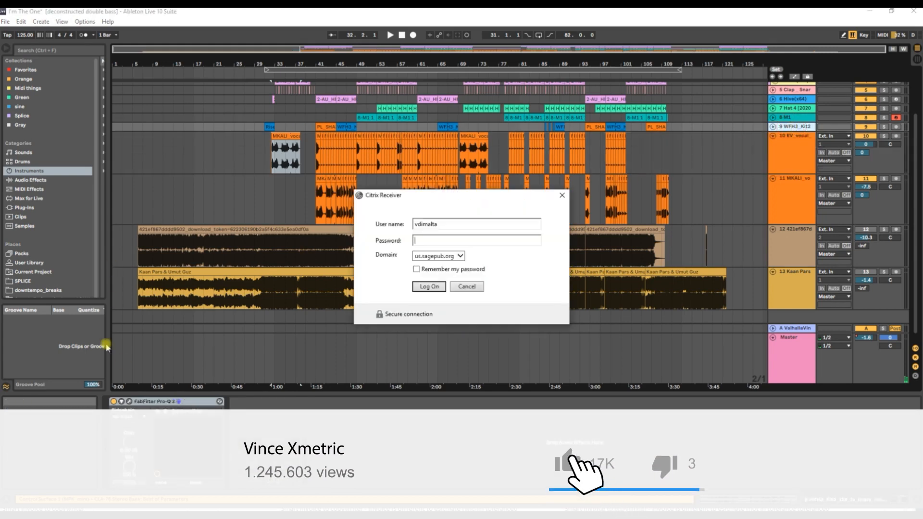
pyautogui.click(472, 286)
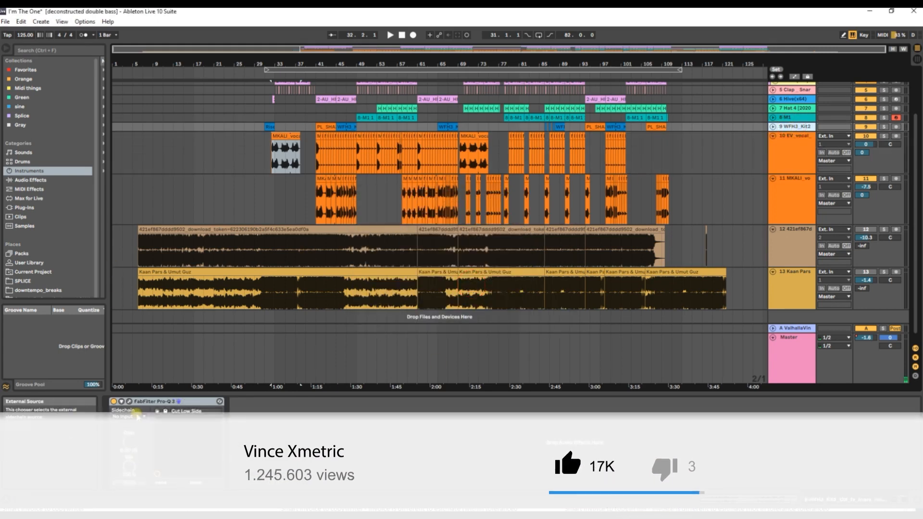
pyautogui.click(147, 402)
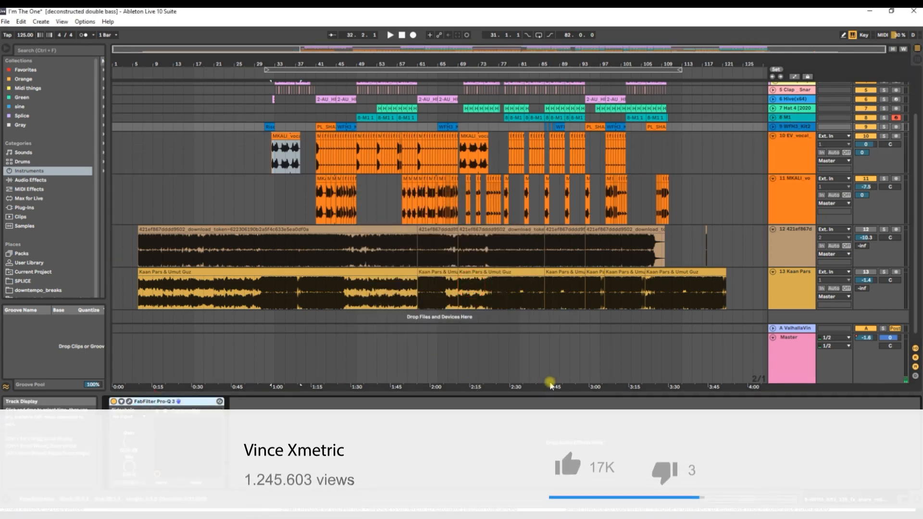
# - Look over the device chains of the Master track, audio track 12 and the MKALI and EV_vocal tracks
pyautogui.click(784, 341)
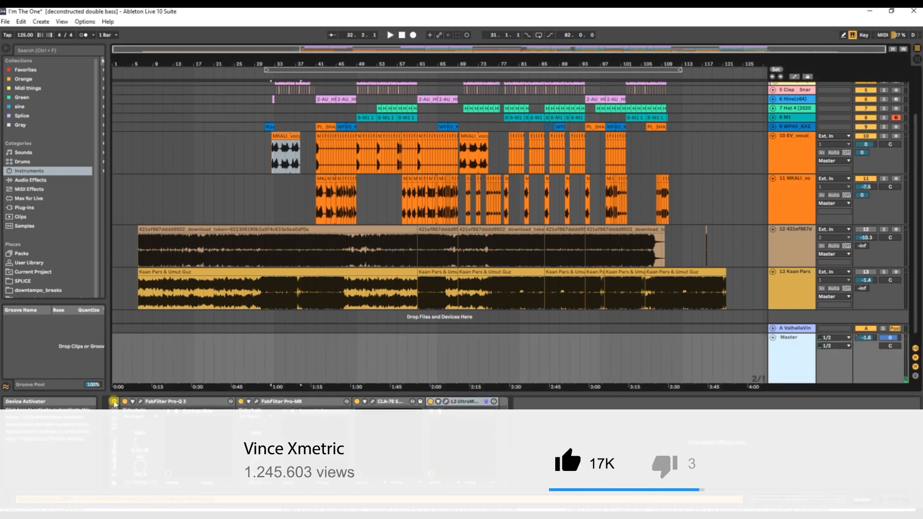
pyautogui.click(751, 257)
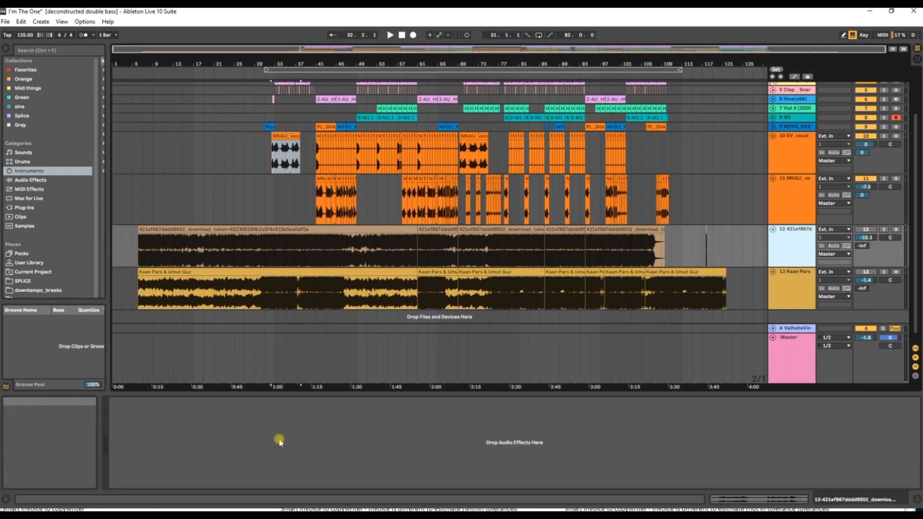
pyautogui.click(795, 216)
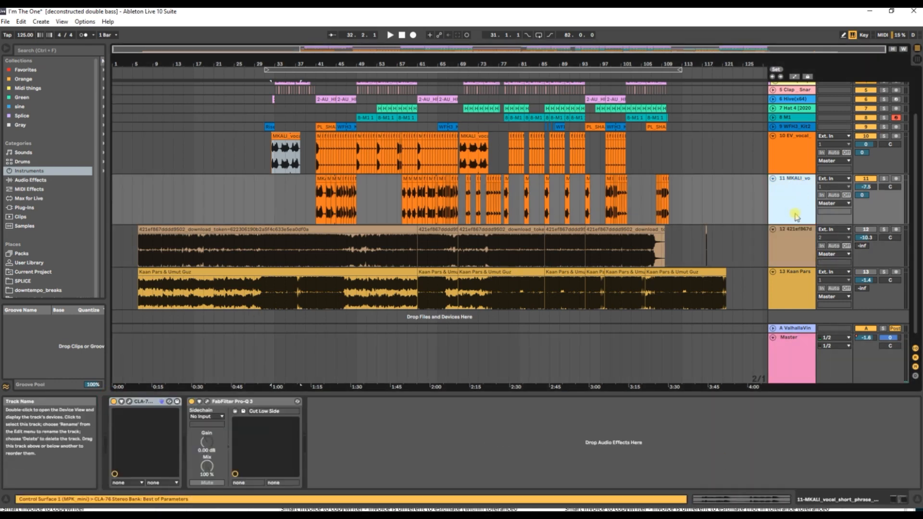
pyautogui.click(798, 153)
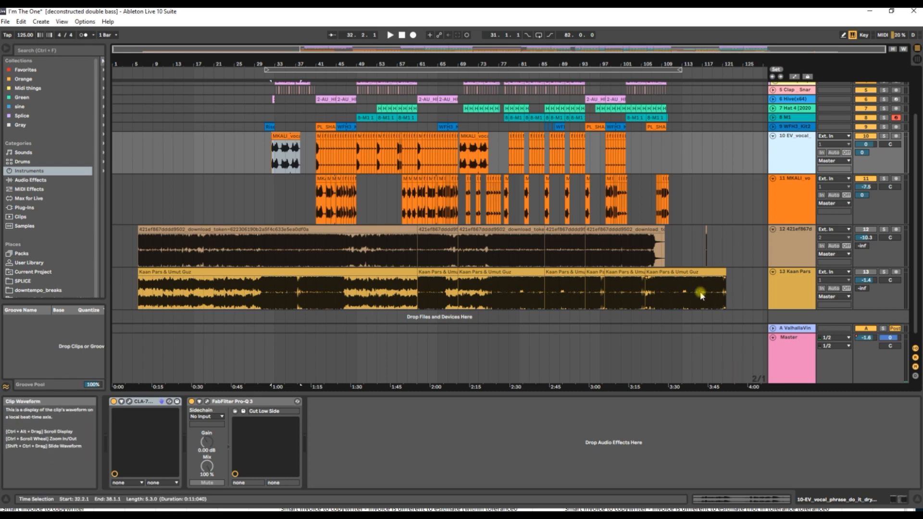
# - Fold the Group track and unfold the AU_HFHD synth loop track at the start of the arrangement
pyautogui.scroll(4, 687, 275)
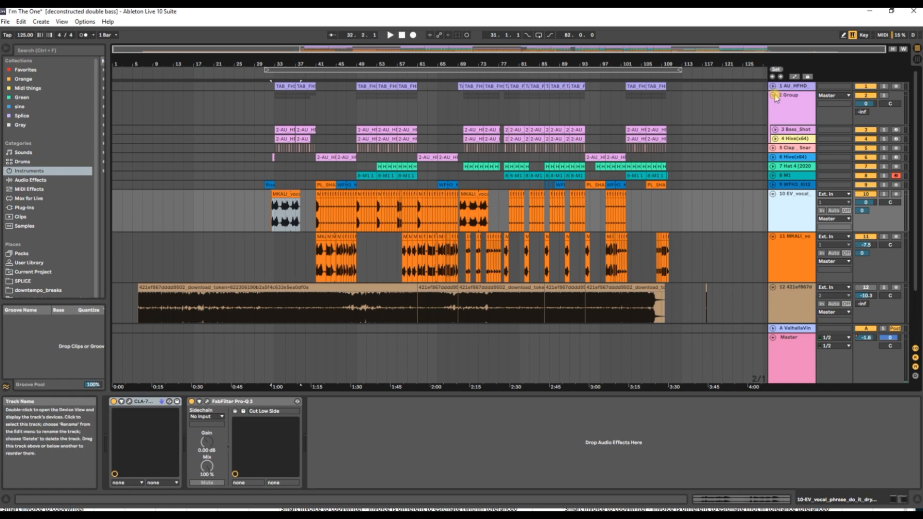
pyautogui.click(774, 95)
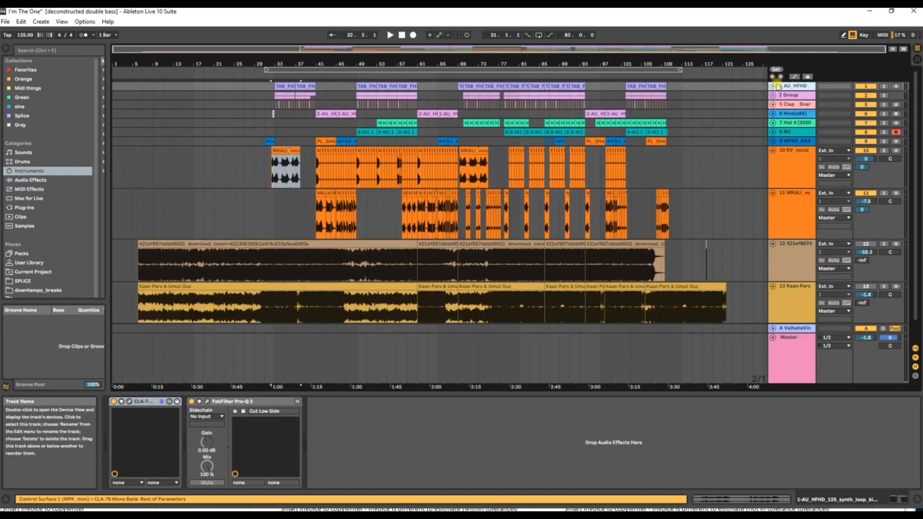
pyautogui.click(772, 86)
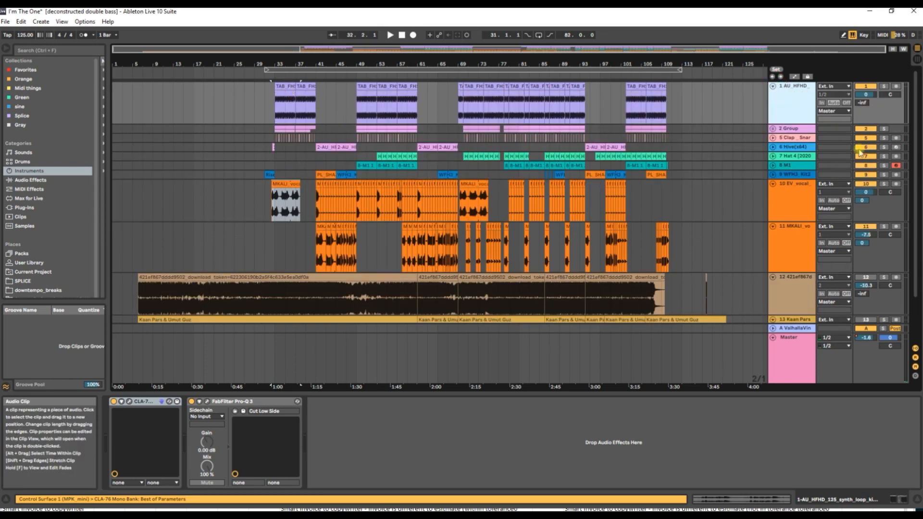
pyautogui.click(884, 86)
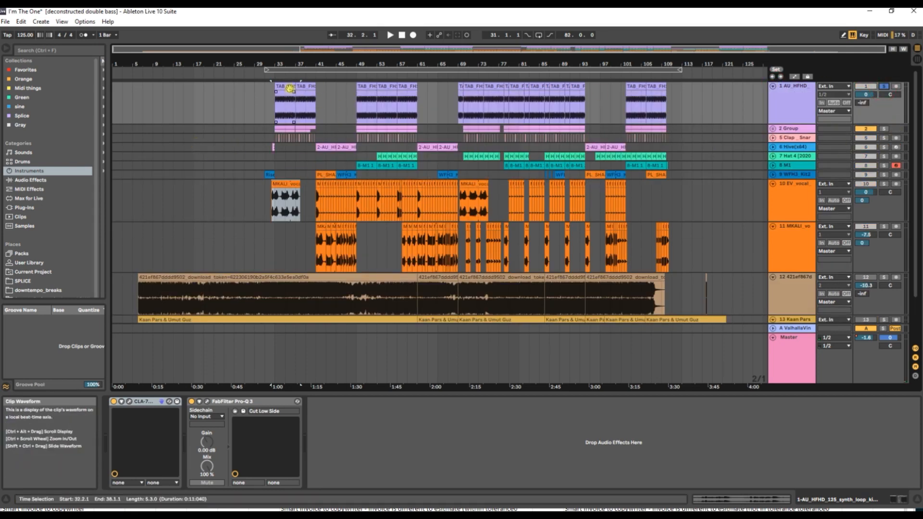
pyautogui.click(883, 87)
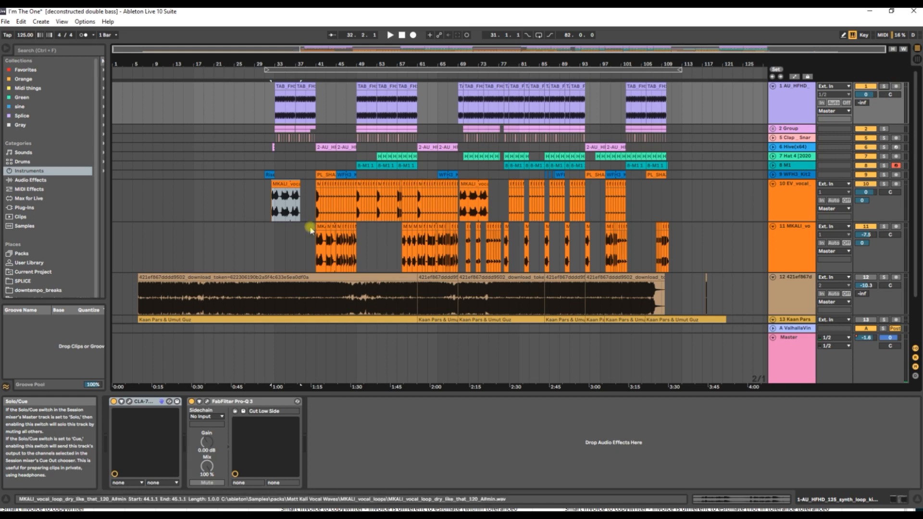
# - Listen to the arrangement from the Riser White Noise clip at bar 31 to about bar 43
pyautogui.click(269, 175)
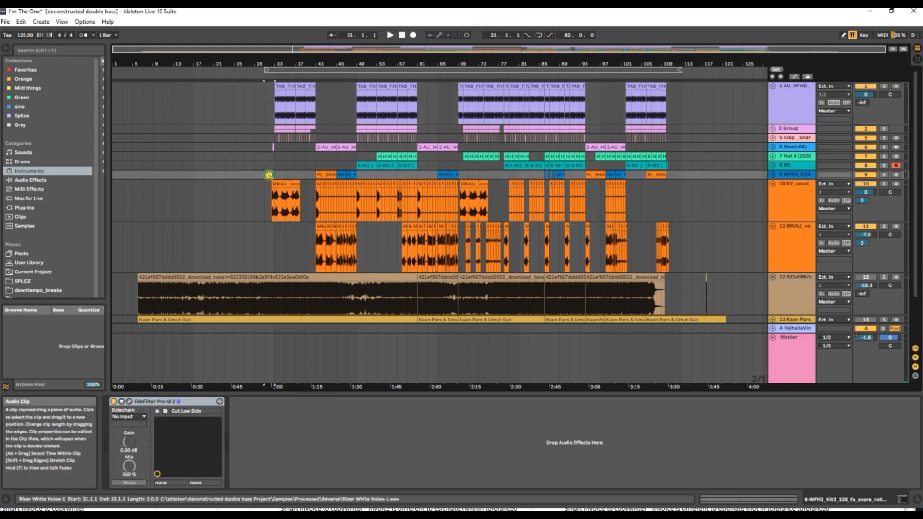
pyautogui.press('space')
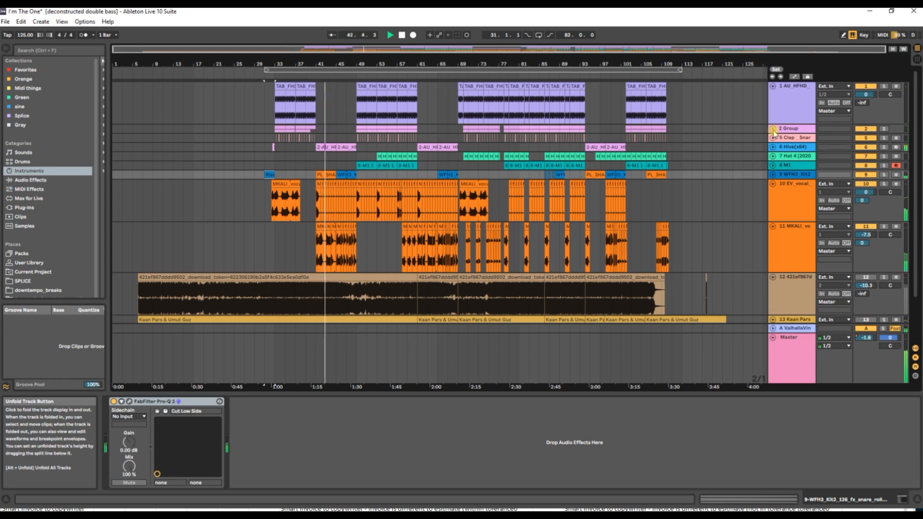
pyautogui.press('space')
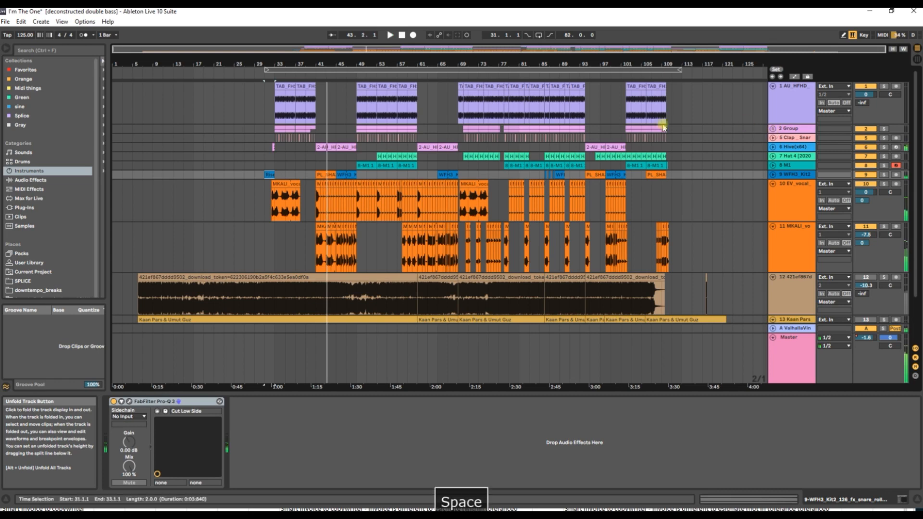
# - Select the first synth loop clip at bar 33 on the AU_HFHD track and solo that track
pyautogui.click(288, 87)
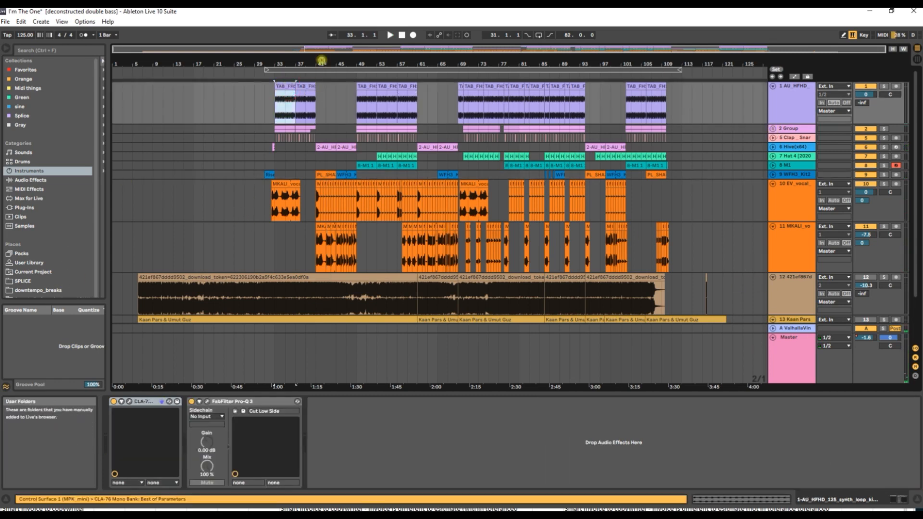
pyautogui.click(882, 87)
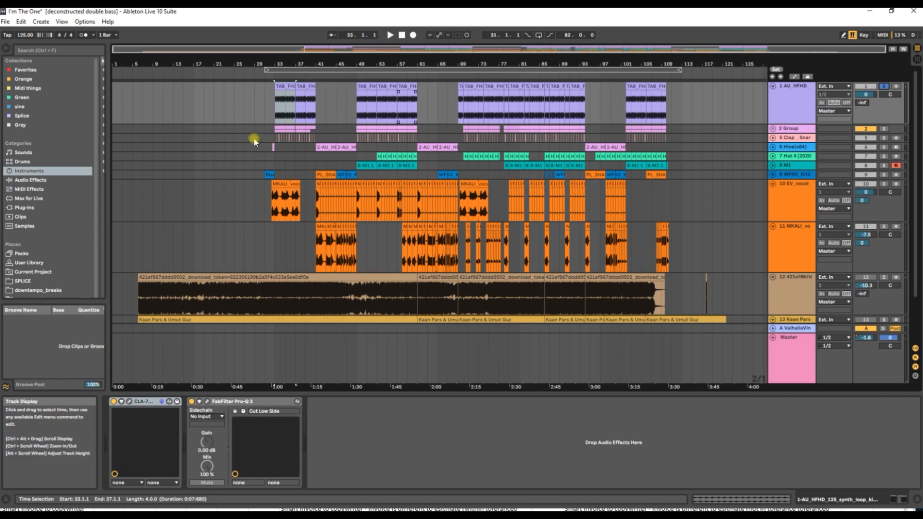
pyautogui.moveTo(286, 63); pyautogui.dragTo(286, 77)
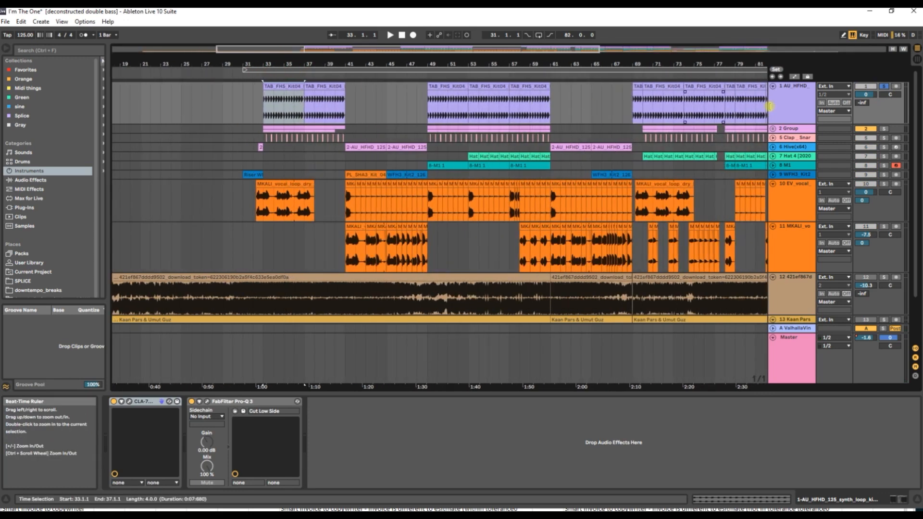
# - Listen to the soloed AU_HFHD synth loop from bar 33 and open its first clip's sample view
pyautogui.doubleClick(798, 108)
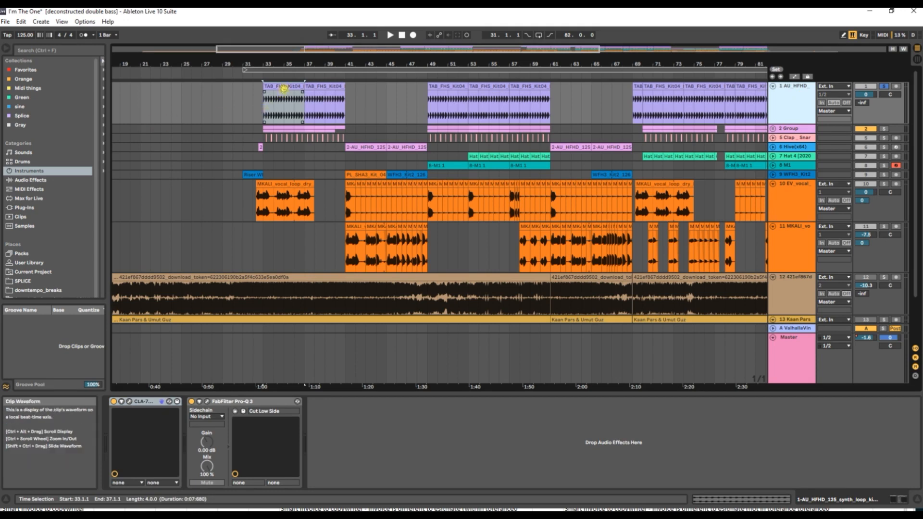
pyautogui.click(284, 87)
pyautogui.click(883, 87)
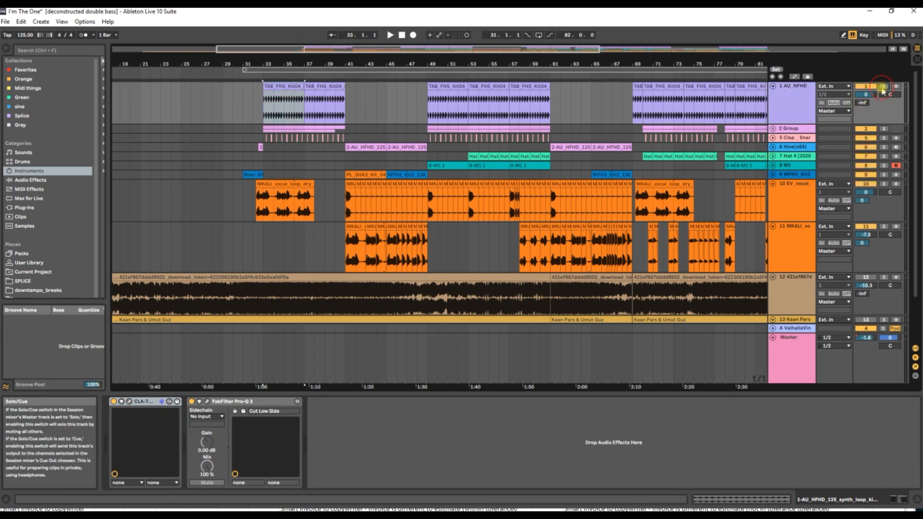
pyautogui.press('space')
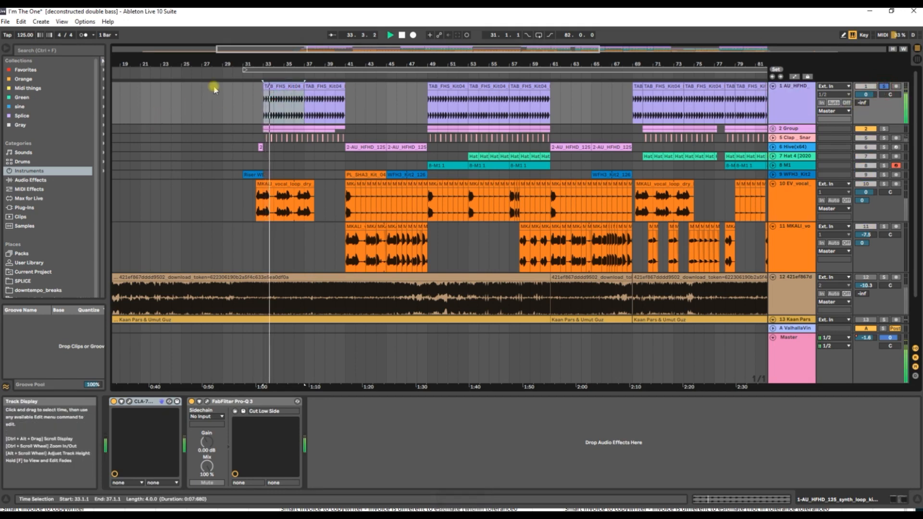
pyautogui.doubleClick(273, 87)
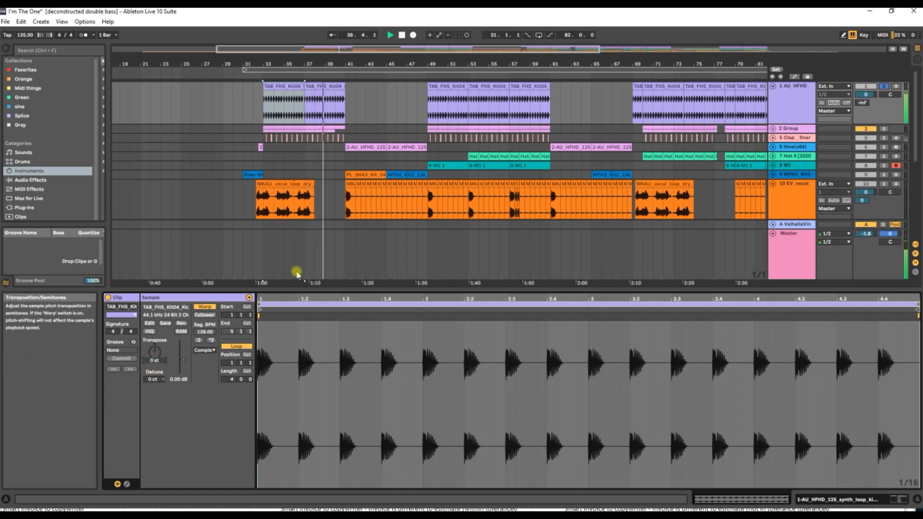
# - Return to the AU_HFHD device chain, inspect its CLA-76 compressor during playback, then stop playback and close the plug-in window
pyautogui.doubleClick(793, 92)
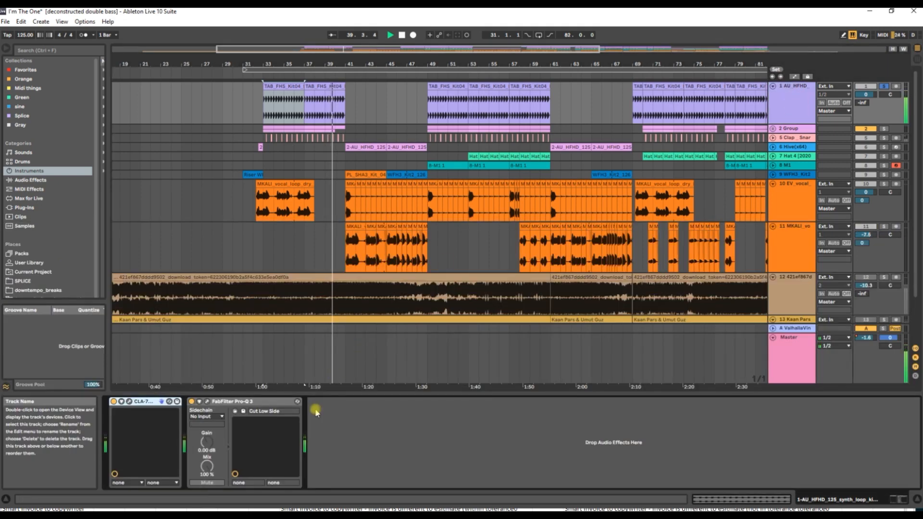
pyautogui.click(128, 402)
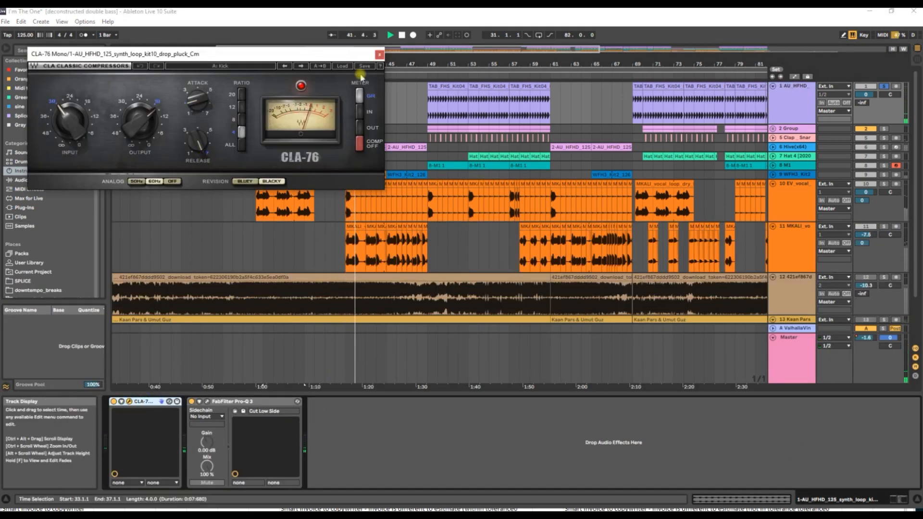
pyautogui.click(402, 35)
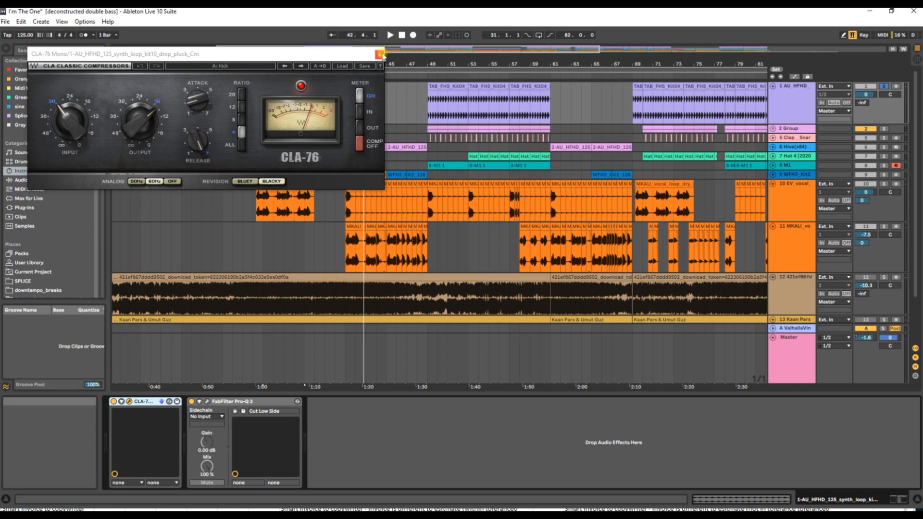
pyautogui.click(380, 54)
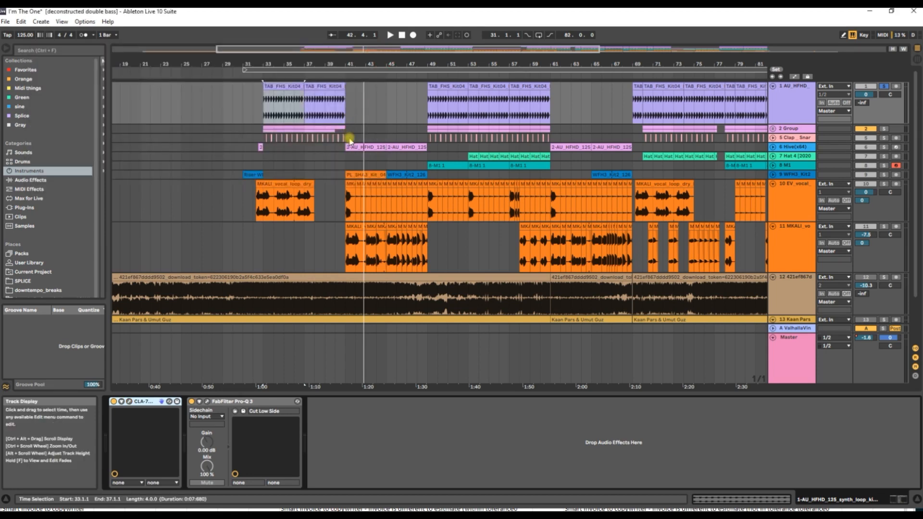
# - Check the low-cut curve in AU_HFHD's FabFilter Pro-Q 3 and replay the soloed loop briefly from bar 33
pyautogui.click(207, 401)
pyautogui.moveTo(174, 234)
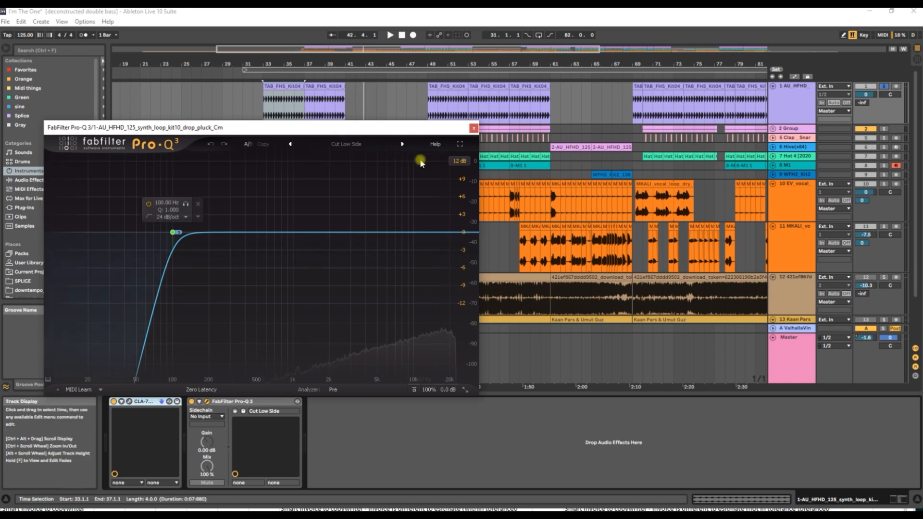
pyautogui.click(473, 129)
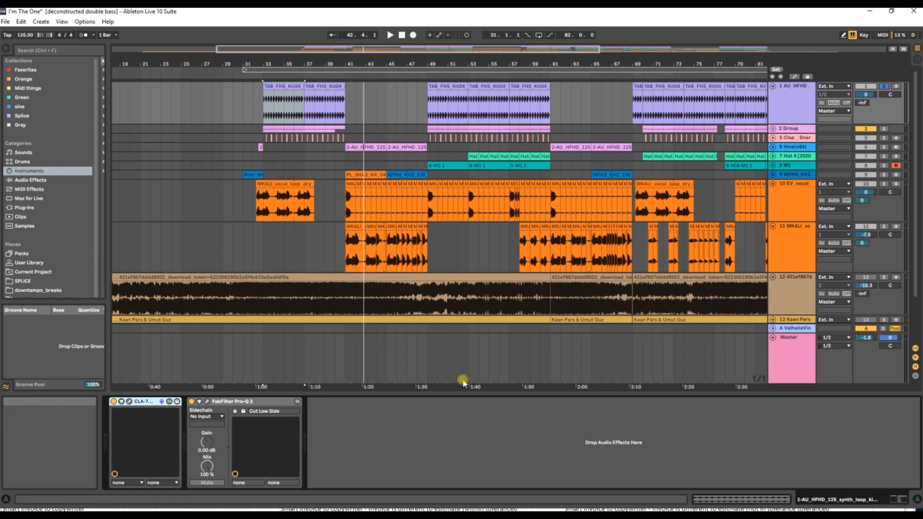
pyautogui.press('space')
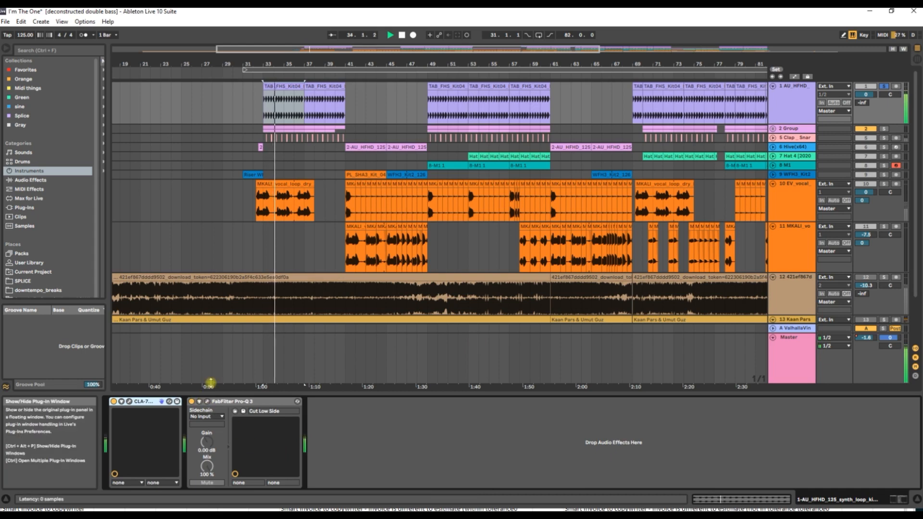
pyautogui.press('space')
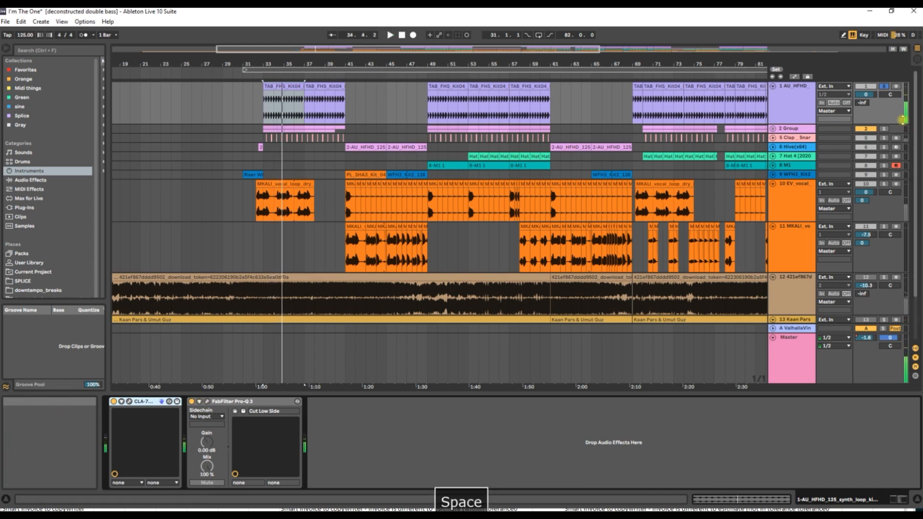
# - Solo the Group track, play it from bar 33 and unfold it to show its Bass_Shot and Hive tracks
pyautogui.click(884, 129)
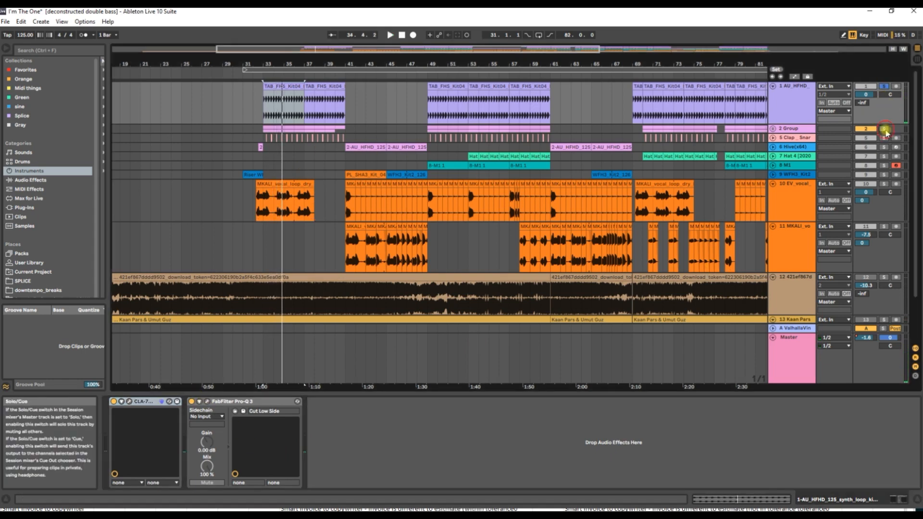
pyautogui.click(266, 130)
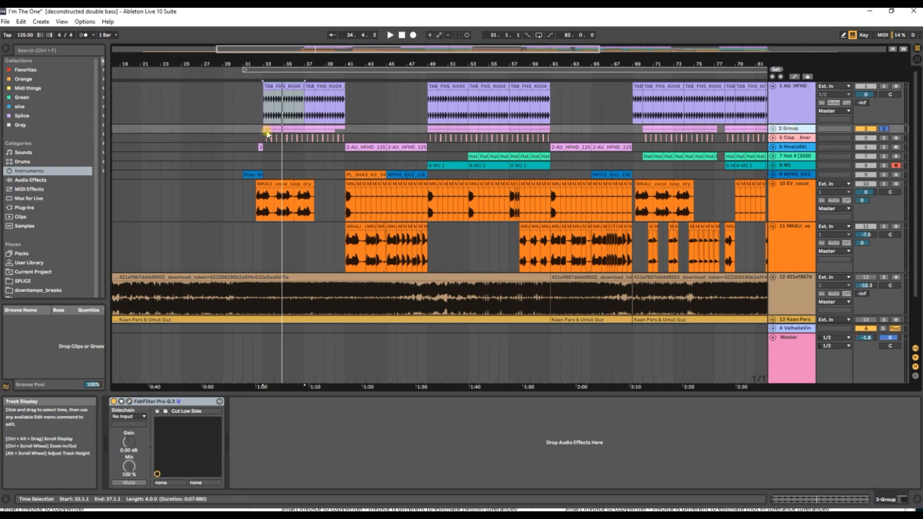
pyautogui.press('space')
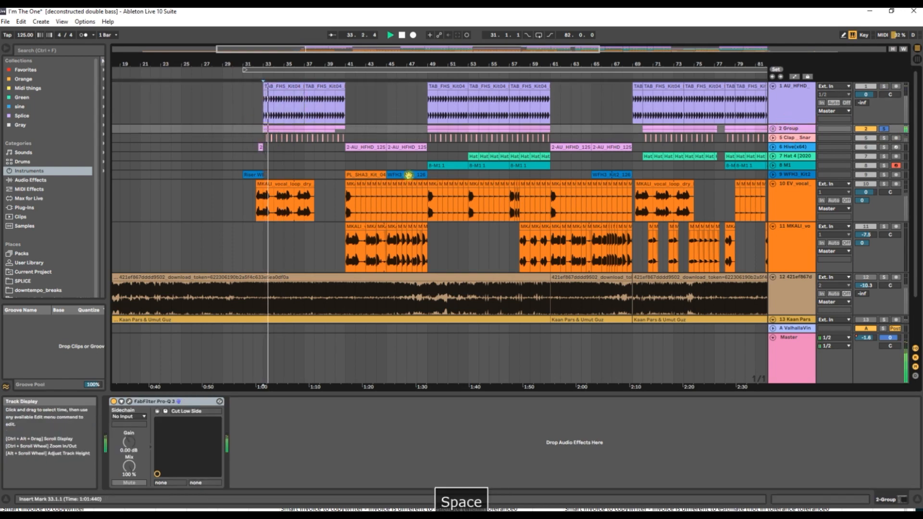
pyautogui.click(772, 130)
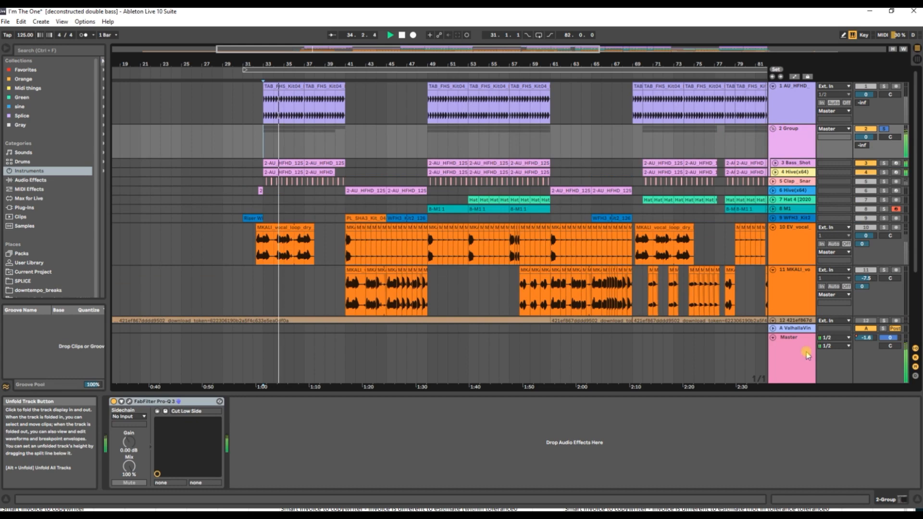
# - Audition the Group together with the AU_HFHD track, leave only the Group soloed and stop playback
pyautogui.keyDown('ctrl'); pyautogui.click(884, 87); pyautogui.keyUp('ctrl')
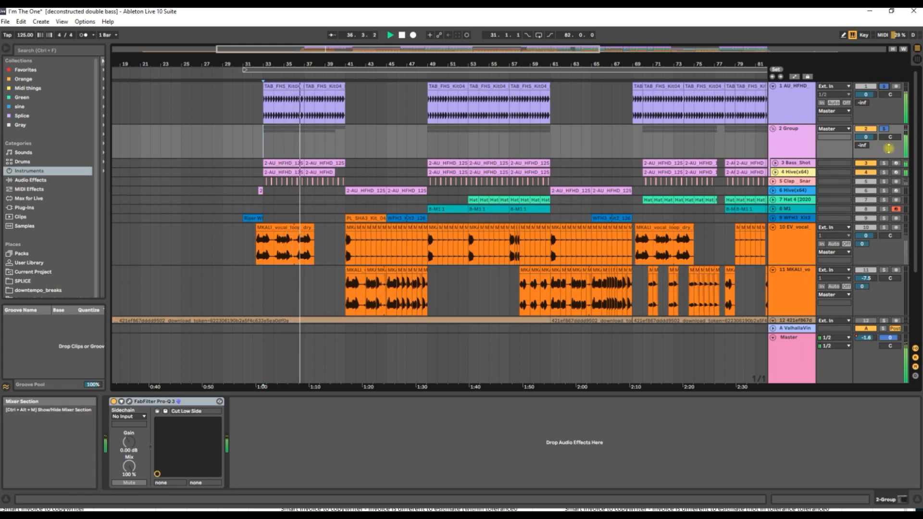
pyautogui.click(884, 87)
pyautogui.click(884, 129)
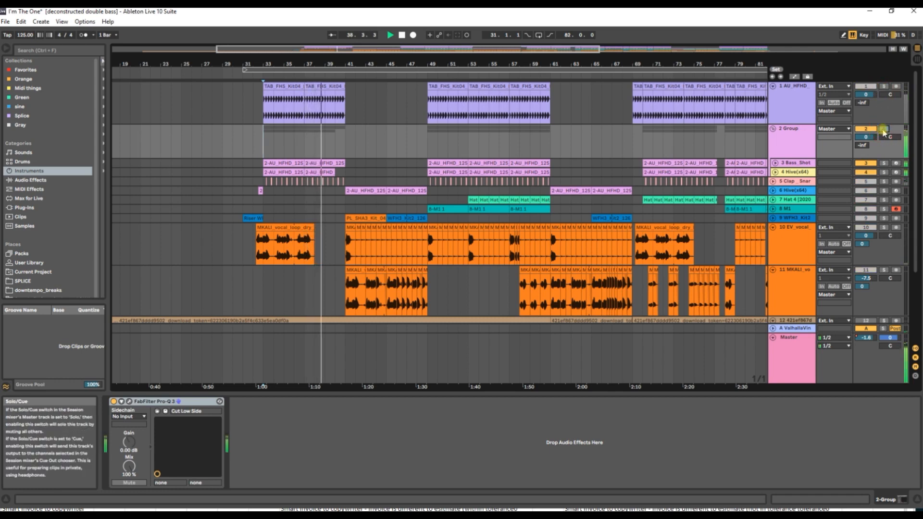
pyautogui.press('space')
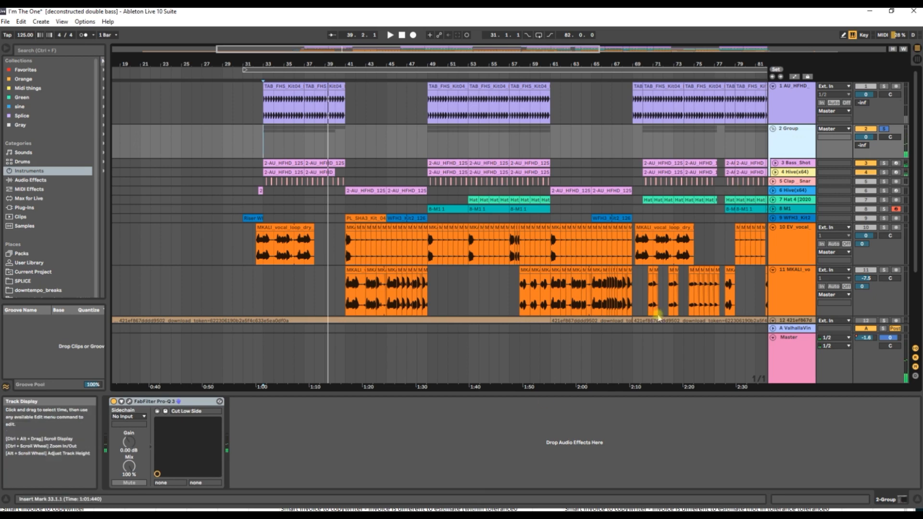
# - Solo the Bass_Shot track inside the Group and listen to it briefly from bar 33
pyautogui.click(804, 164)
pyautogui.click(883, 163)
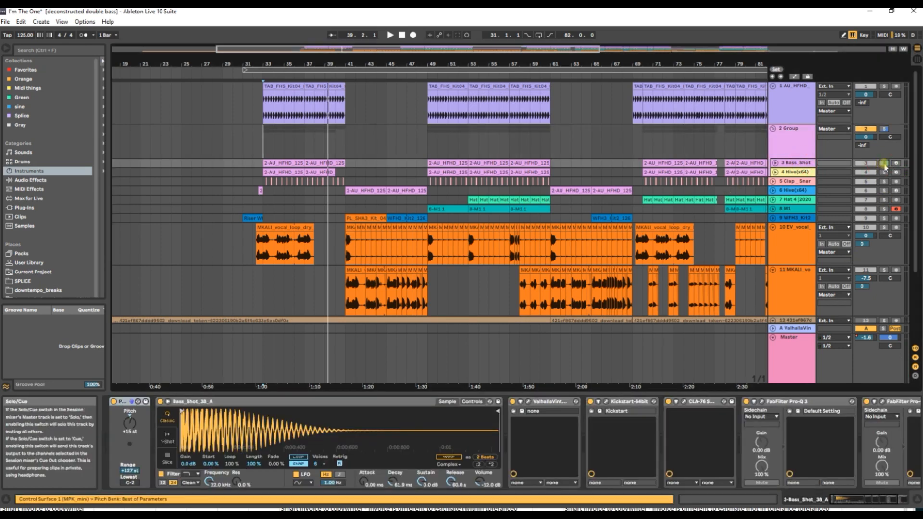
pyautogui.press('space')
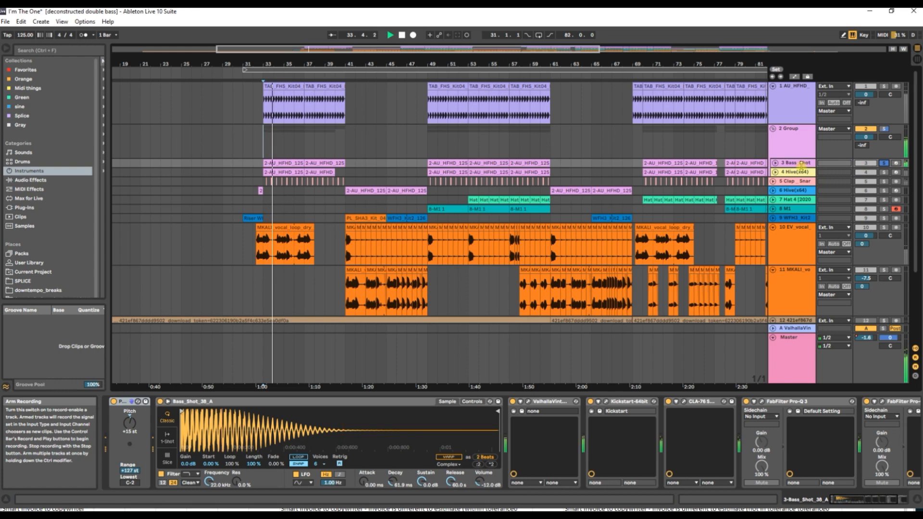
pyautogui.press('space')
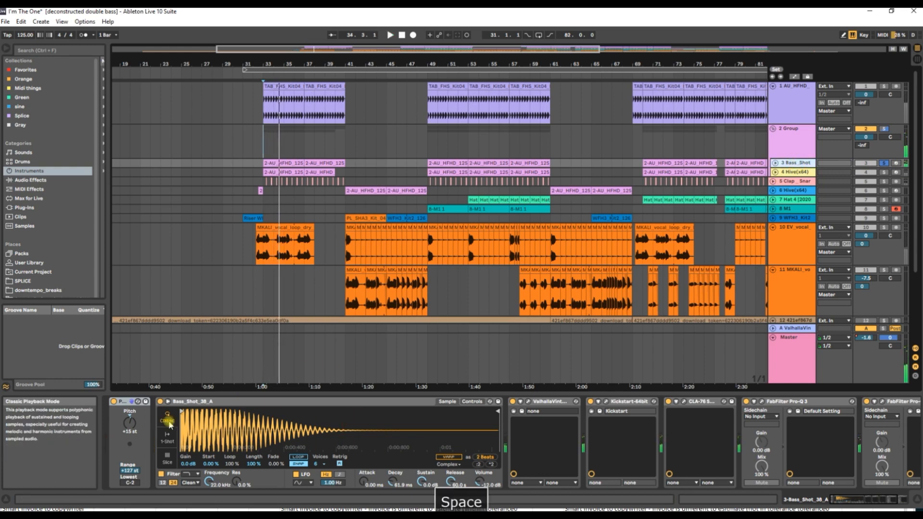
# - Select the Bass_Shot_38_A sampler device, play the soloed bass from bar 33 again and keep the program window maximized
pyautogui.click(213, 401)
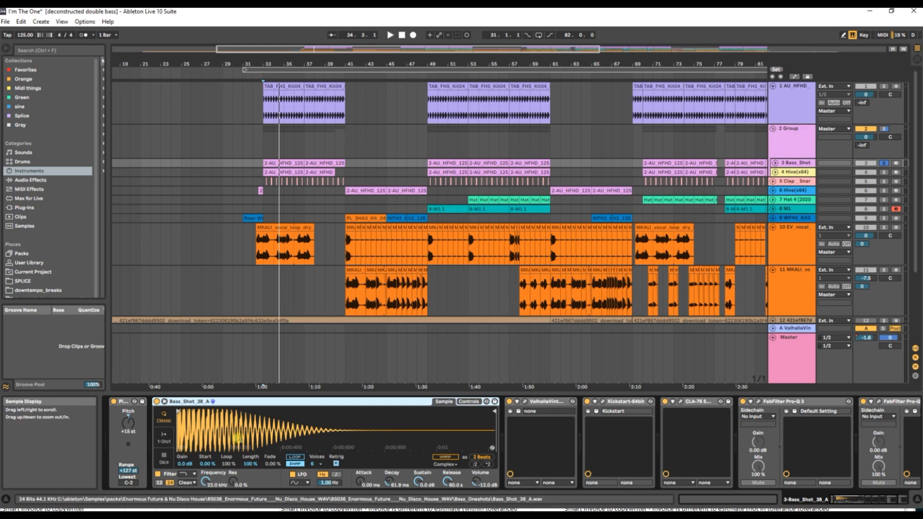
pyautogui.press('space')
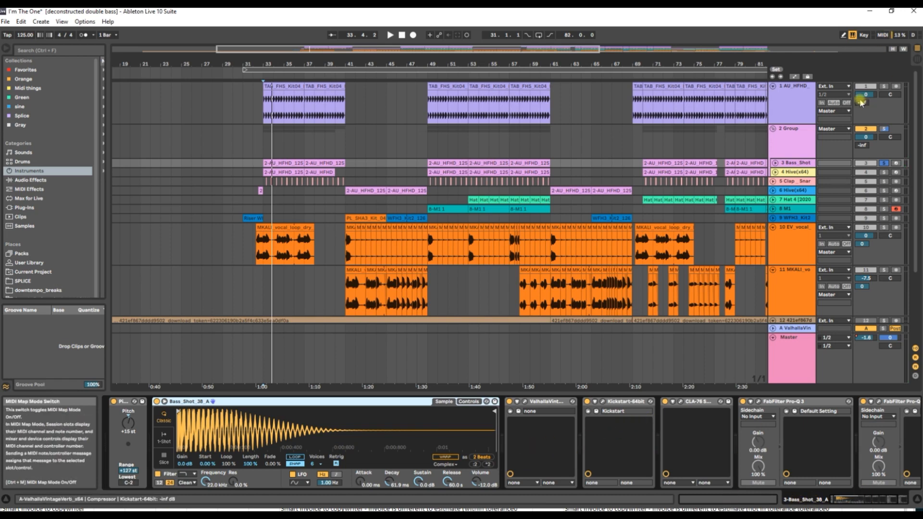
pyautogui.doubleClick(789, 14)
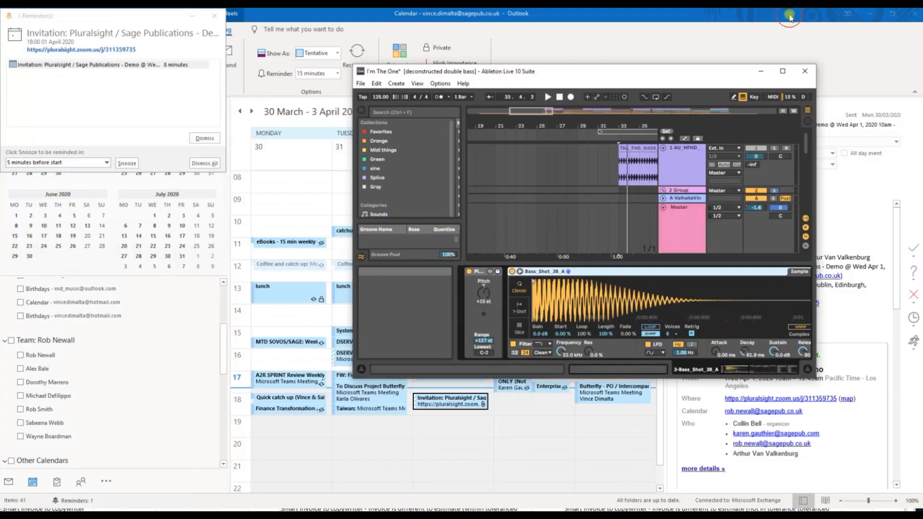
pyautogui.click(783, 71)
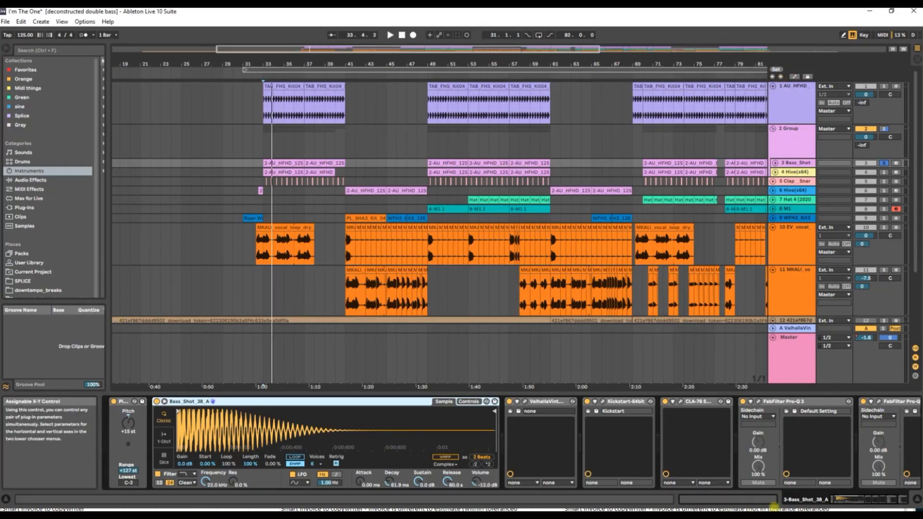
# - Look over the Bass_Shot track's whole device chain while playing the soloed bass, then stop playback
pyautogui.click(871, 501)
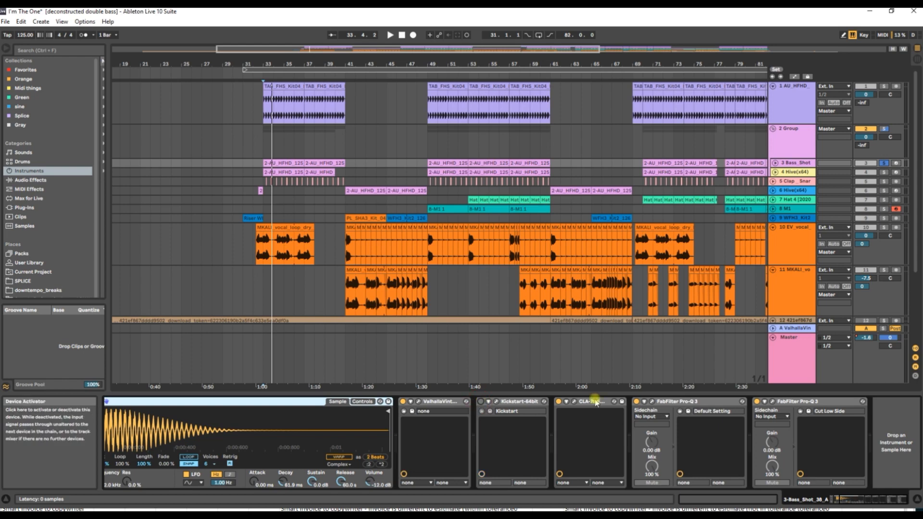
pyautogui.press('space')
pyautogui.click(841, 499)
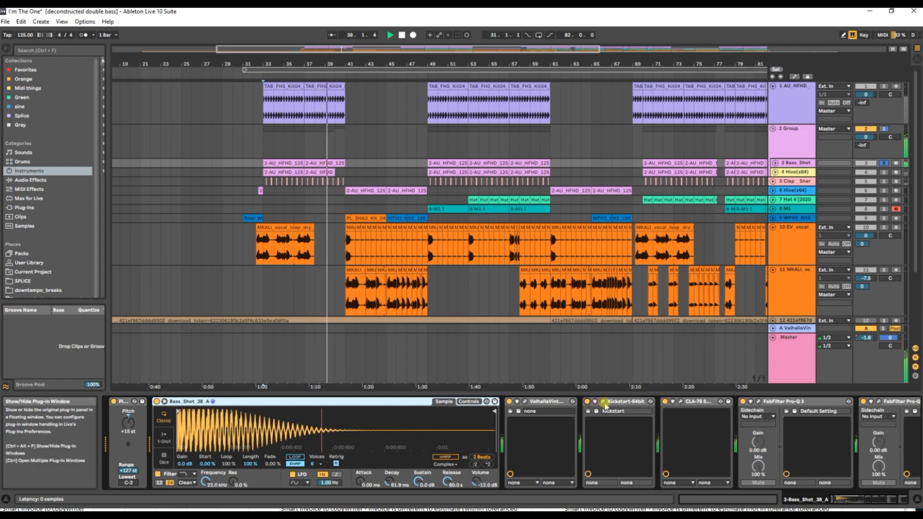
pyautogui.press('space')
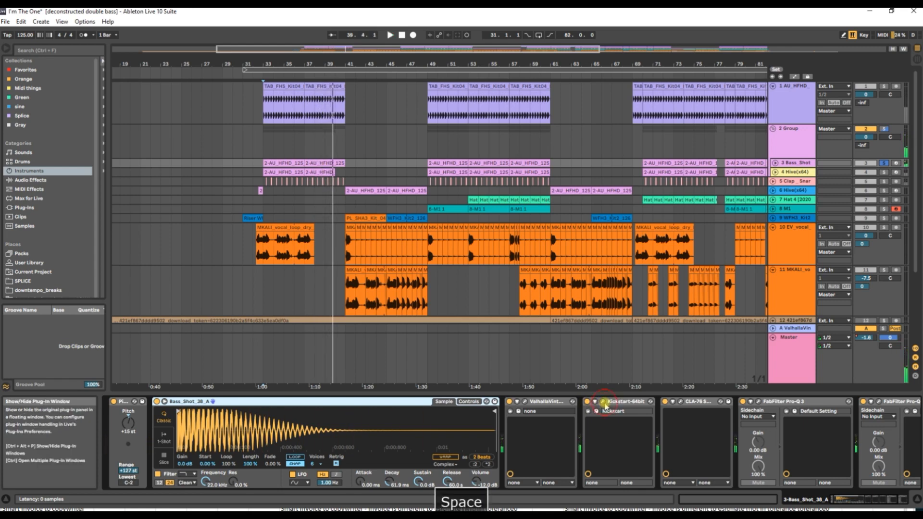
# - Inspect the Kickstart ducking curve on the Bass_Shot track while playing from bar 33, then close it and stop playback
pyautogui.click(604, 405)
pyautogui.moveTo(200, 52); pyautogui.dragTo(344, 255)
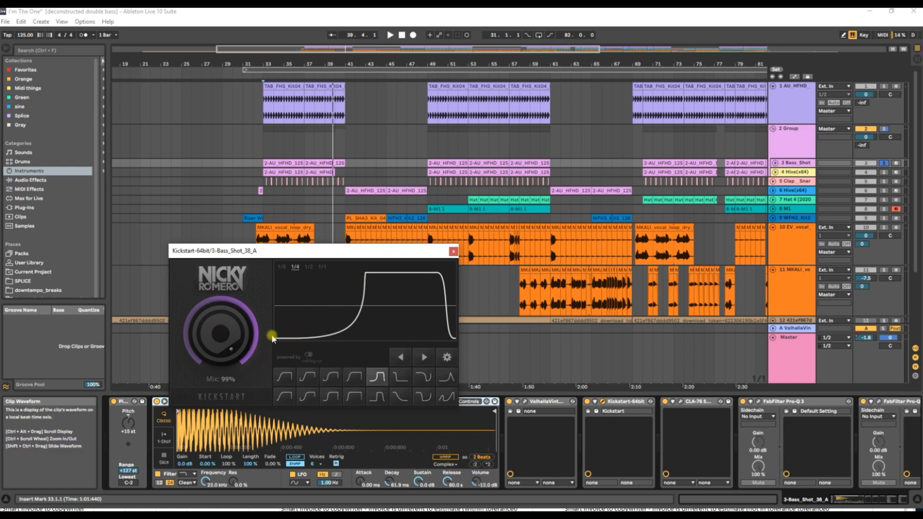
pyautogui.press('space')
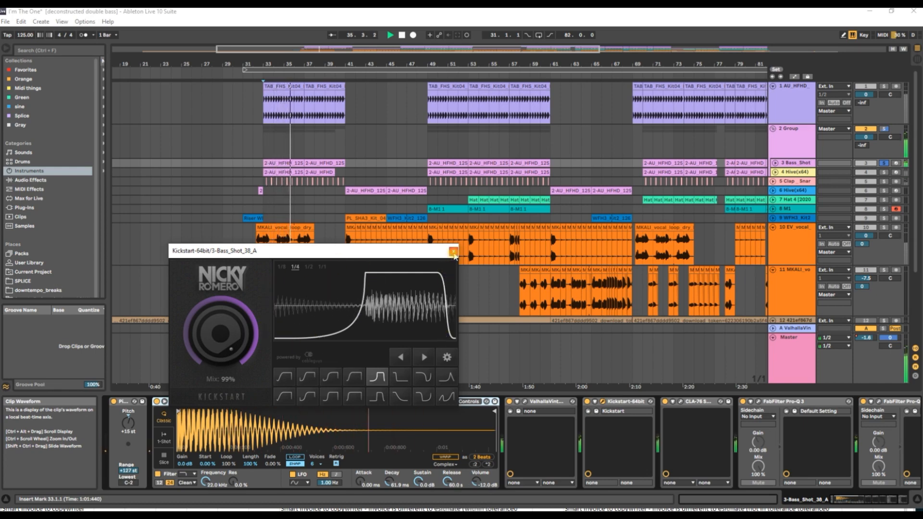
pyautogui.click(453, 251)
pyautogui.press('space')
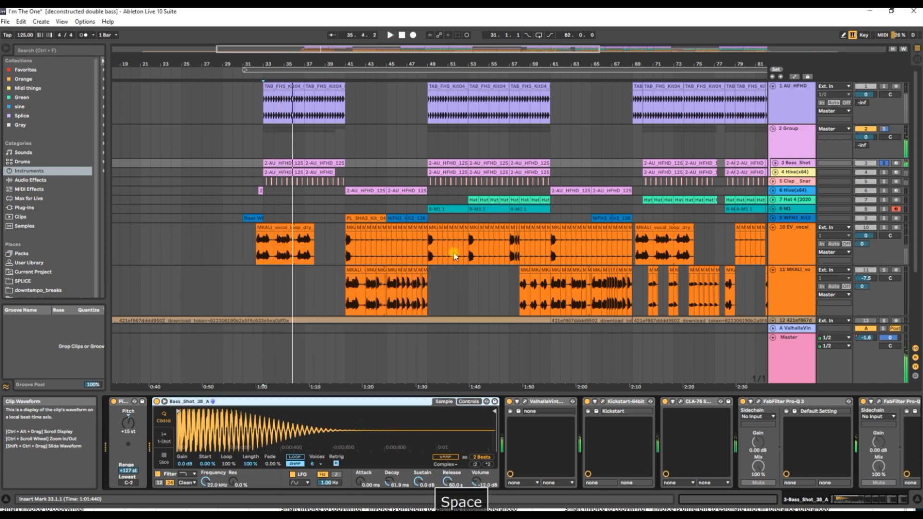
# - Check the ValhallaVintageVerb reverb and the CLA-76 compressor on the Bass_Shot track while the bass plays
pyautogui.click(533, 403)
pyautogui.click(524, 401)
pyautogui.press('space')
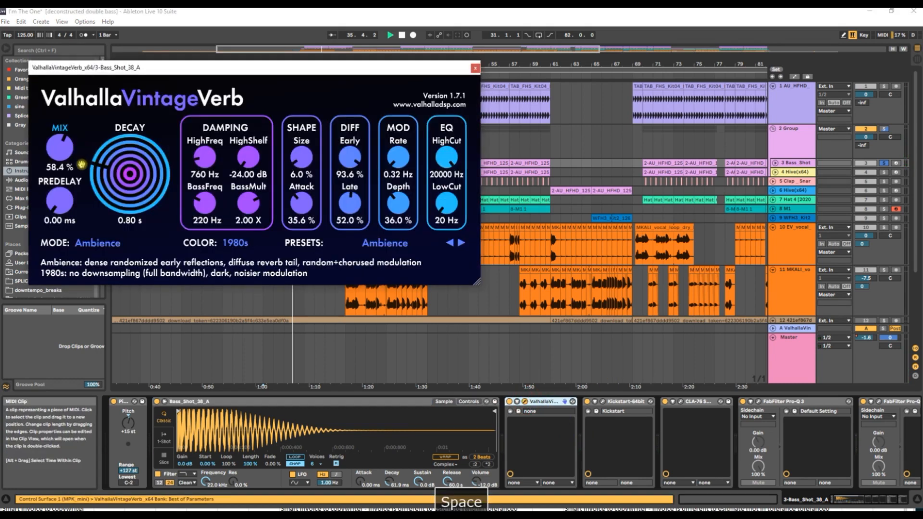
pyautogui.click(475, 69)
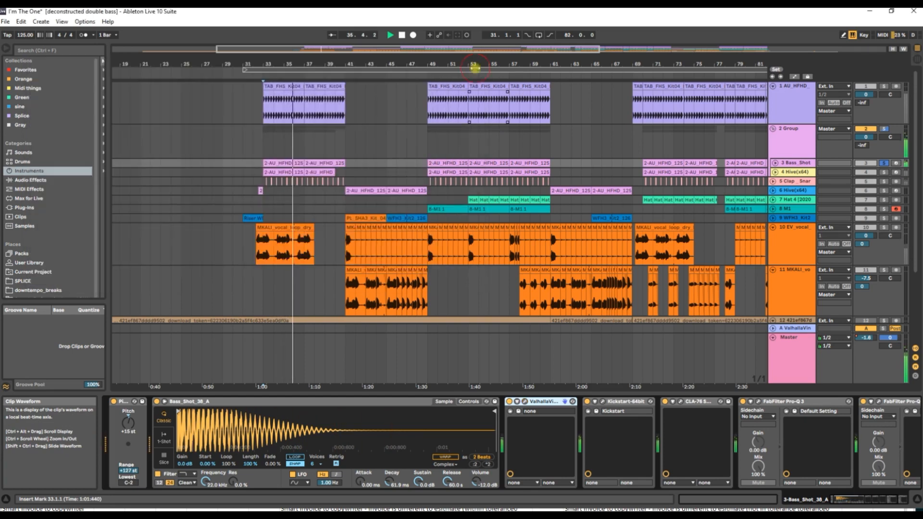
pyautogui.click(681, 403)
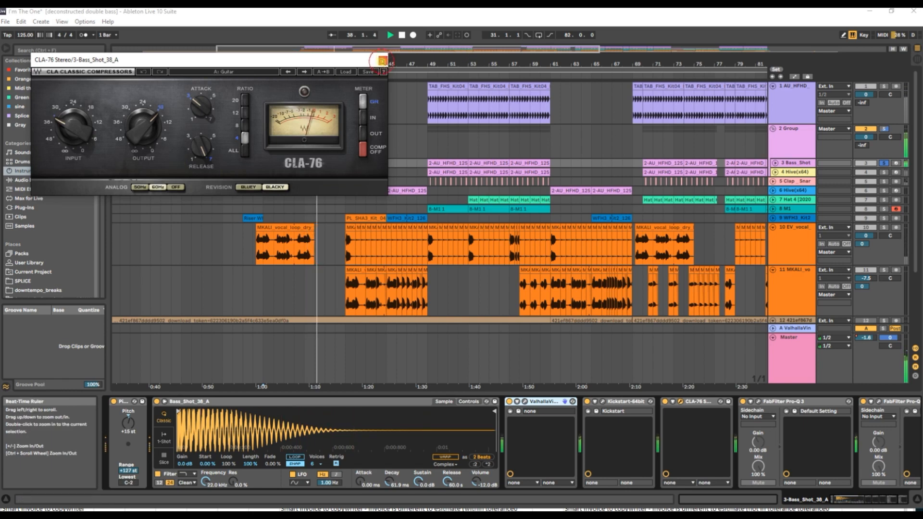
# - Close the CLA-76 and inspect the low-cut and high-cut bands of the first FabFilter Pro-Q 3 on the Bass_Shot track
pyautogui.click(382, 61)
pyautogui.click(759, 401)
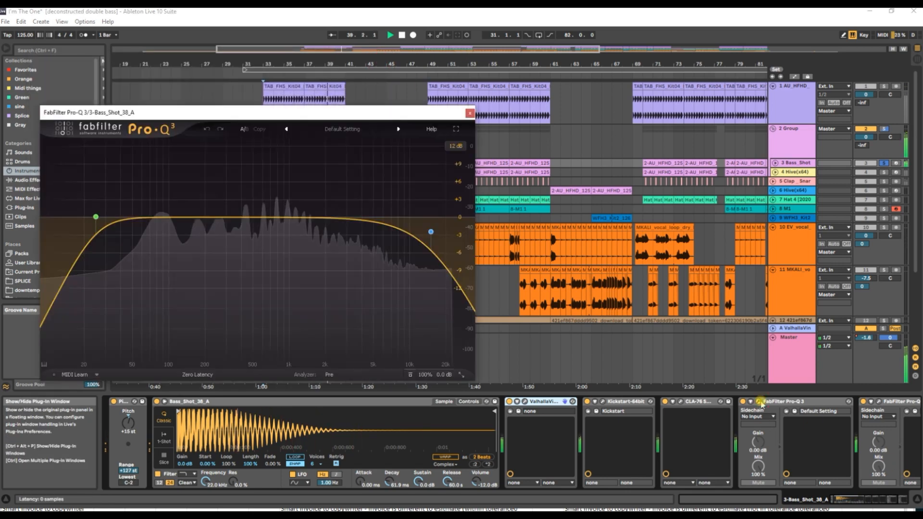
pyautogui.moveTo(98, 219)
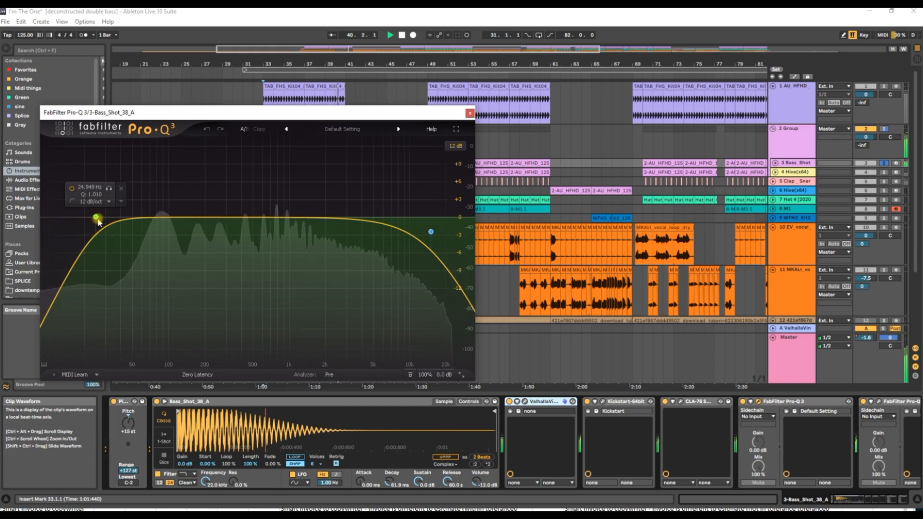
pyautogui.moveTo(431, 233)
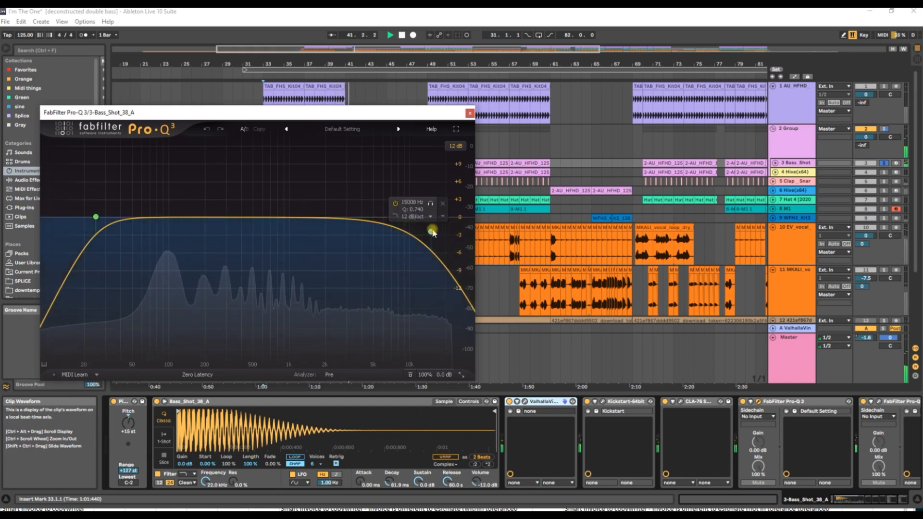
pyautogui.click(470, 113)
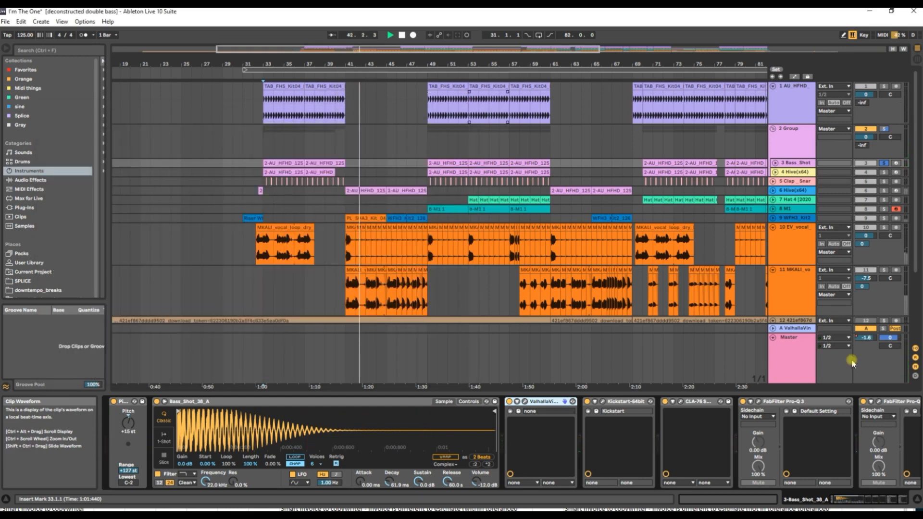
# - Check the Cut Low Side equalizer ending the Bass_Shot track's chain and return to the Pitch device at its start
pyautogui.scroll(-2, 799, 415)
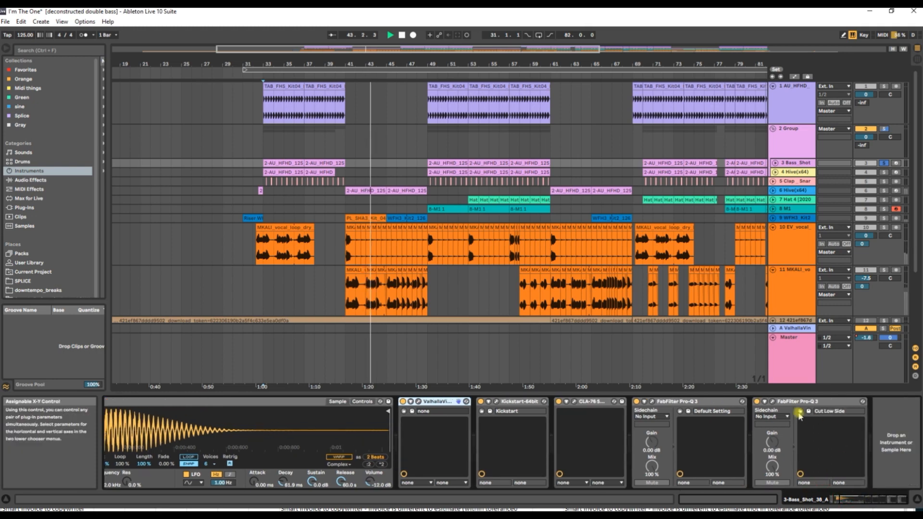
pyautogui.click(803, 397)
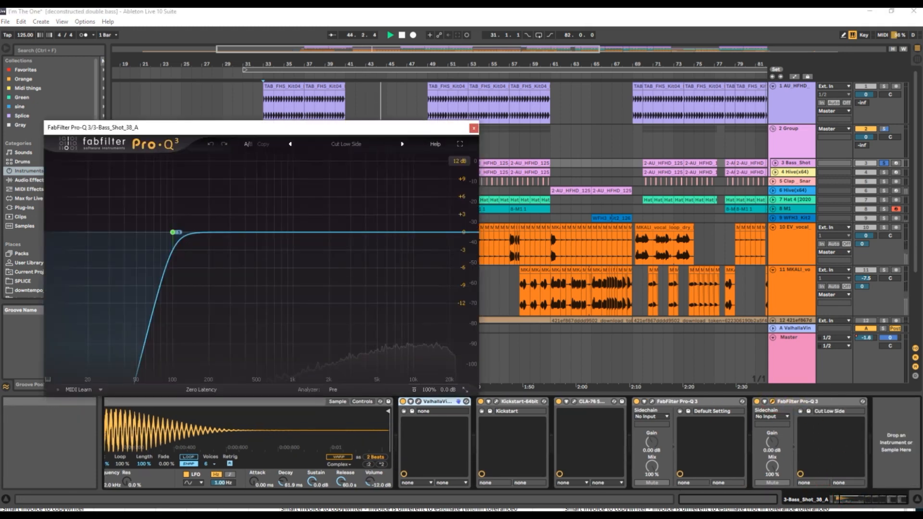
pyautogui.click(474, 128)
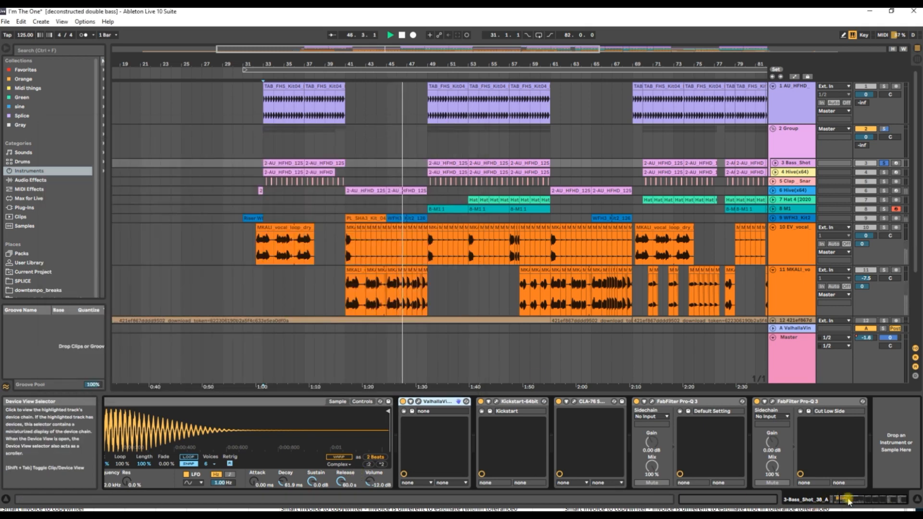
pyautogui.moveTo(845, 499); pyautogui.dragTo(813, 500)
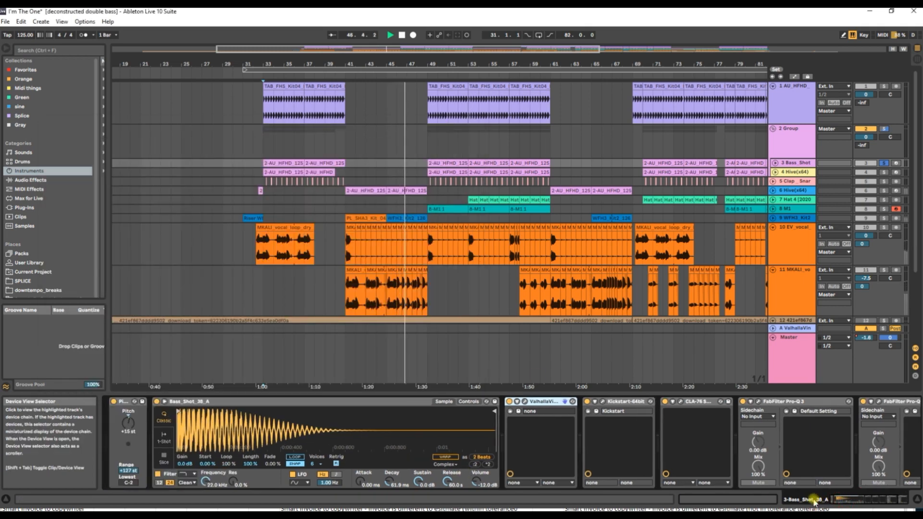
pyautogui.click(130, 401)
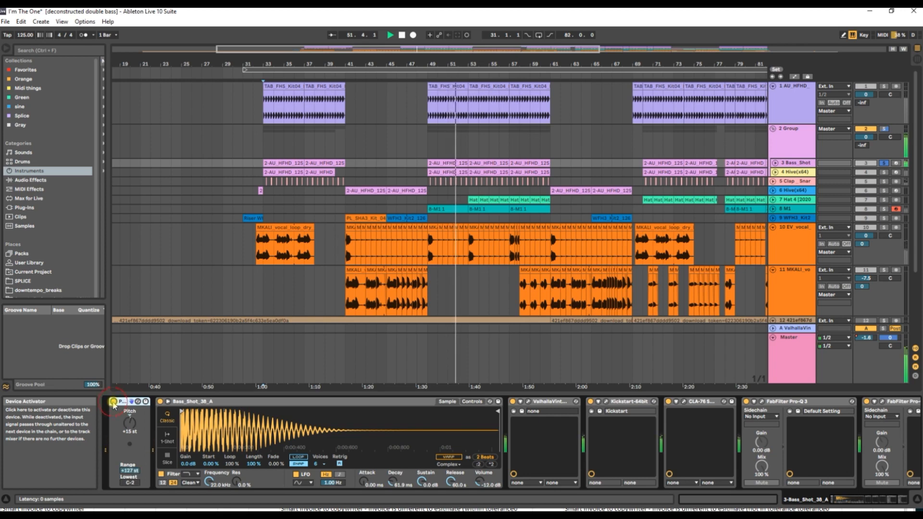
# - Solo track 4 Hive(x64), view its HS Subby preset in the Hive synth window, then close it and stop playback
pyautogui.click(883, 173)
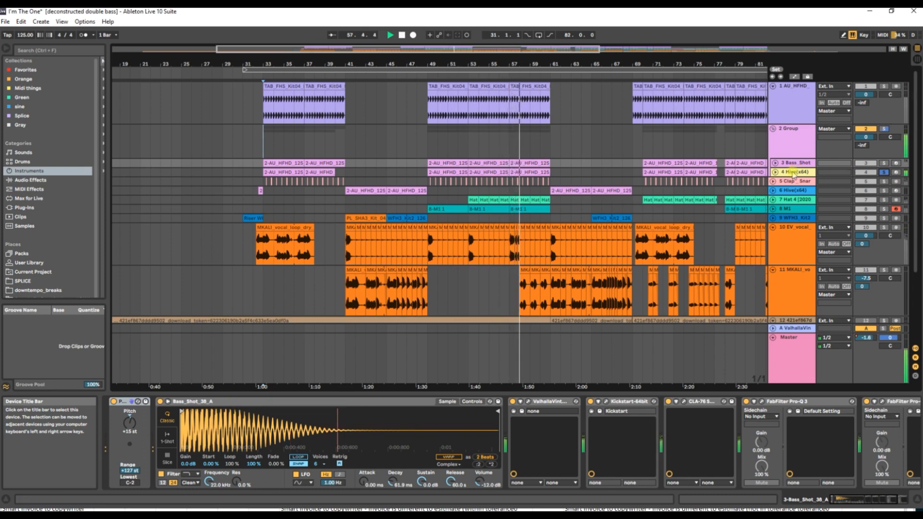
pyautogui.click(794, 172)
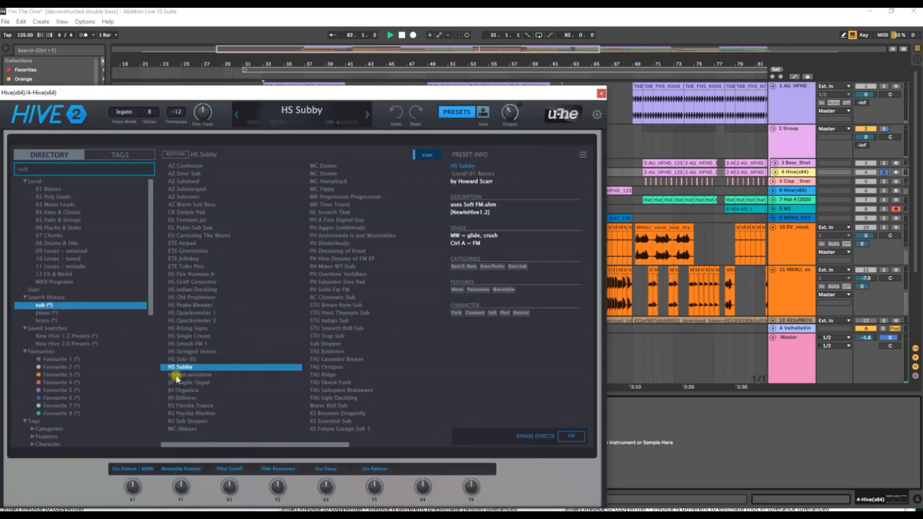
pyautogui.click(602, 93)
pyautogui.press('space')
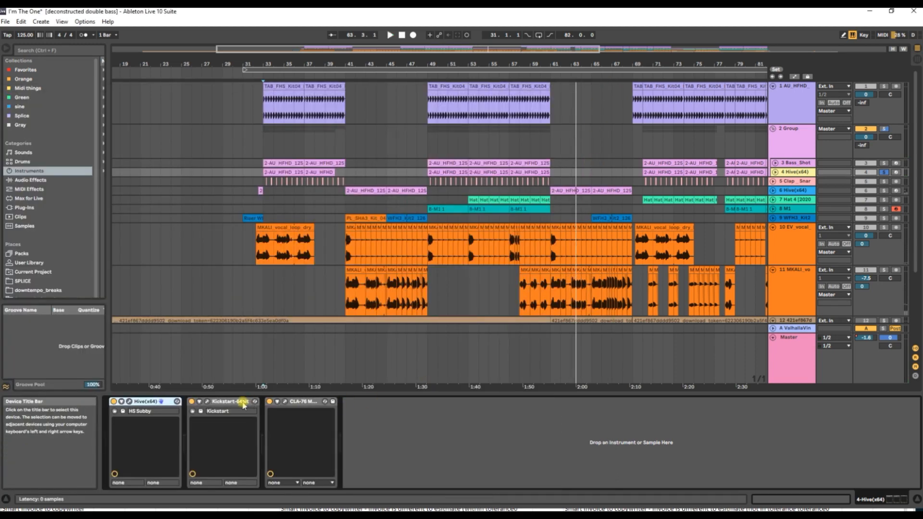
# - Solo the Group track holding the Bass_Shot and Hive(x64) tracks and play it from bar 49
pyautogui.click(436, 164)
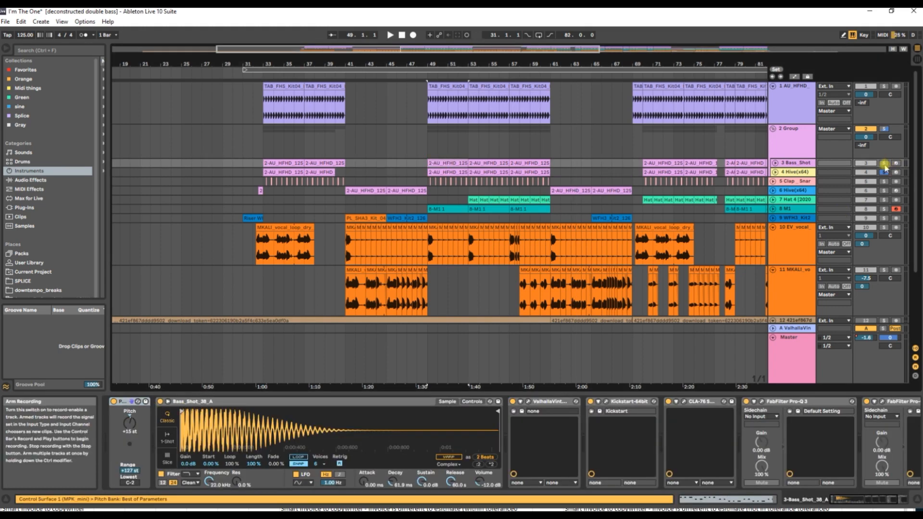
pyautogui.click(884, 128)
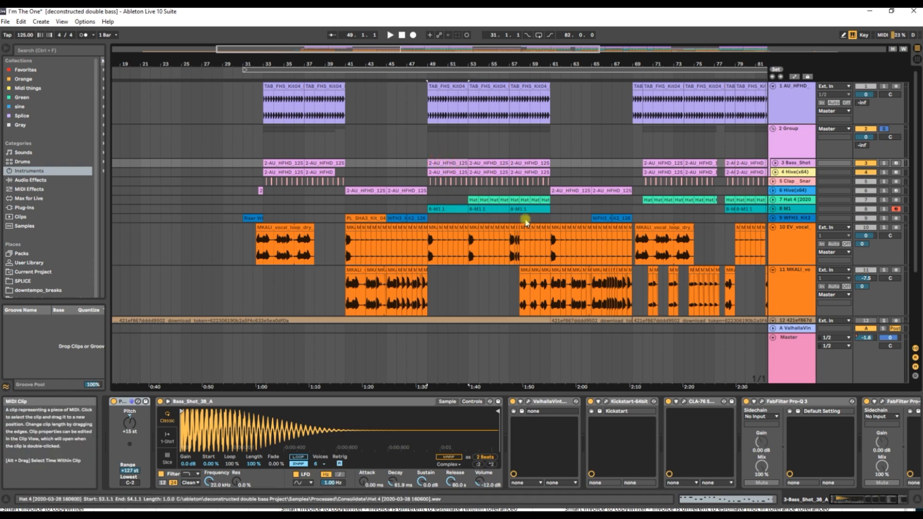
pyautogui.press('space')
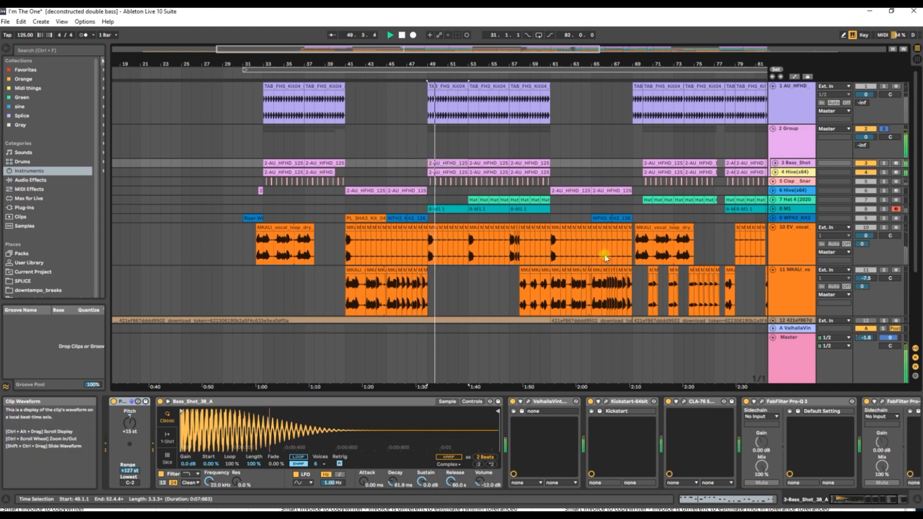
# - Review the effects on track 4 Hive(x64) during playback, toggling Kickstart and viewing the CLA-76 Mono compressor
pyautogui.click(802, 172)
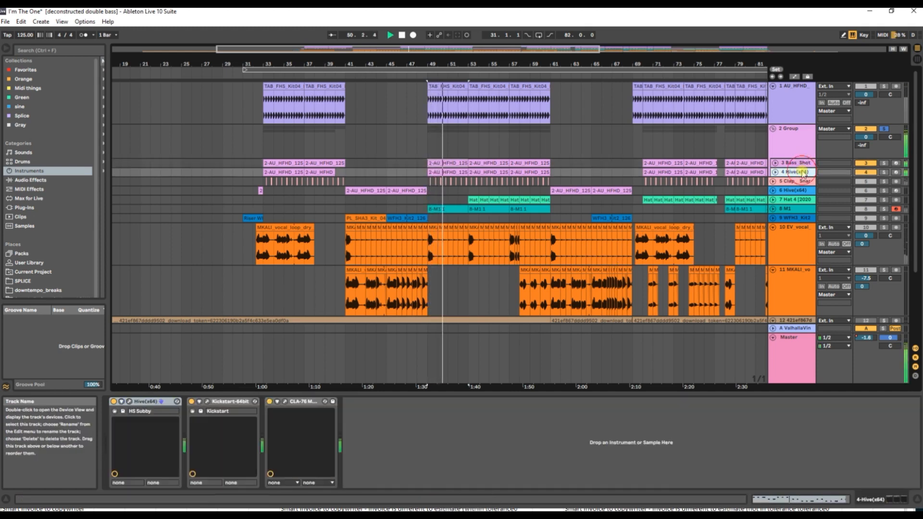
pyautogui.click(192, 402)
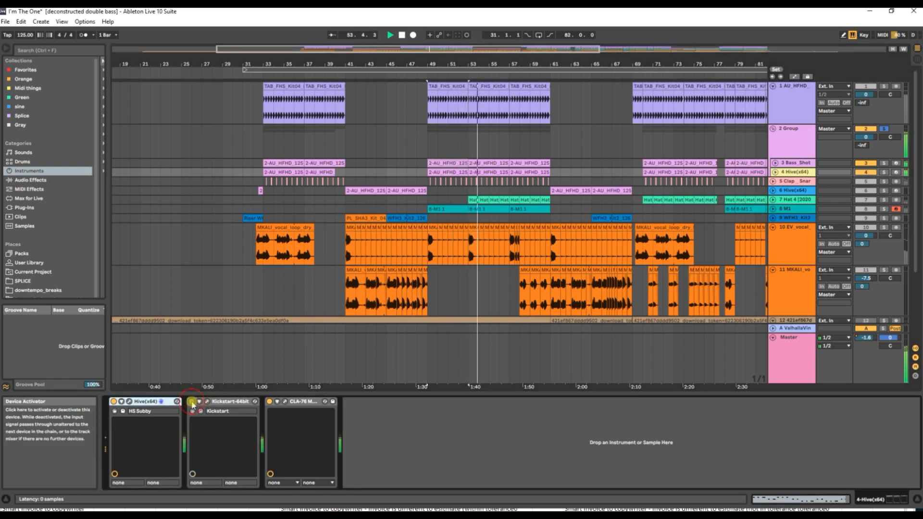
pyautogui.click(285, 402)
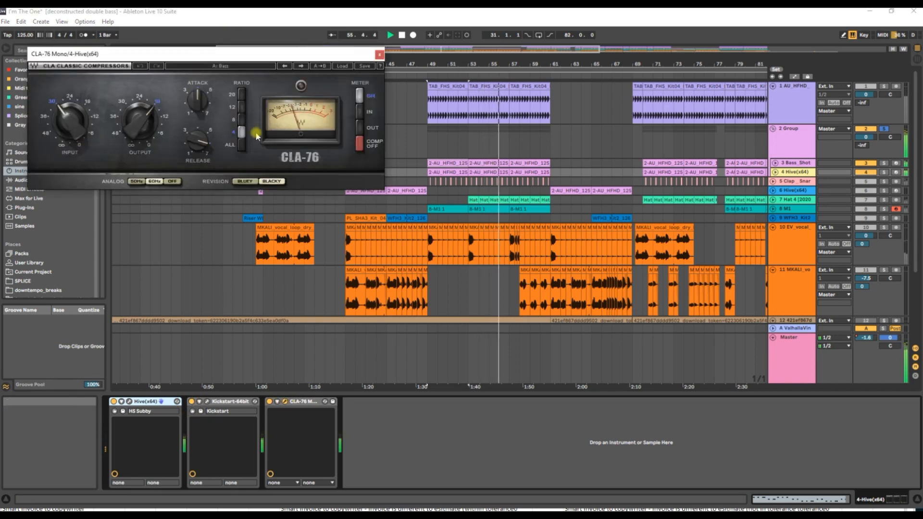
pyautogui.click(379, 54)
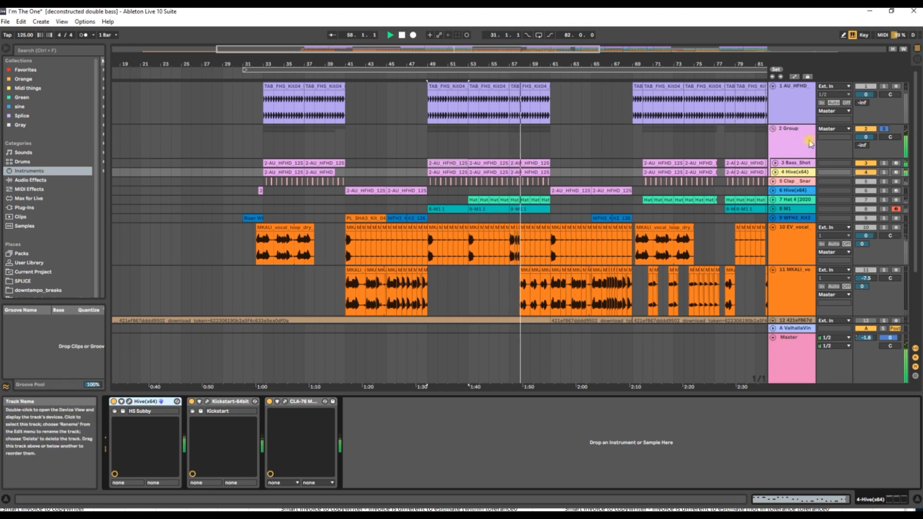
# - Clear the group solo and play the Clap _ Snare track soloed from bar 33, with the track unfolded
pyautogui.doubleClick(885, 88)
pyautogui.press('space')
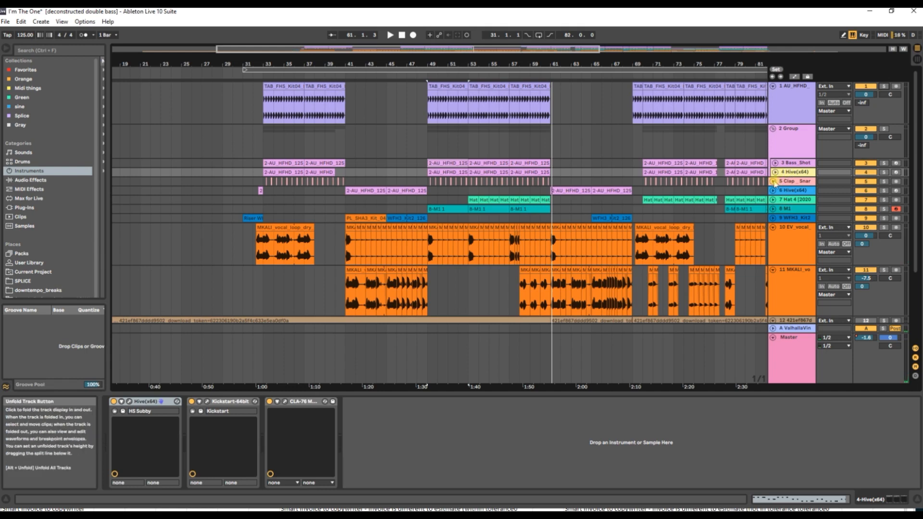
pyautogui.click(790, 183)
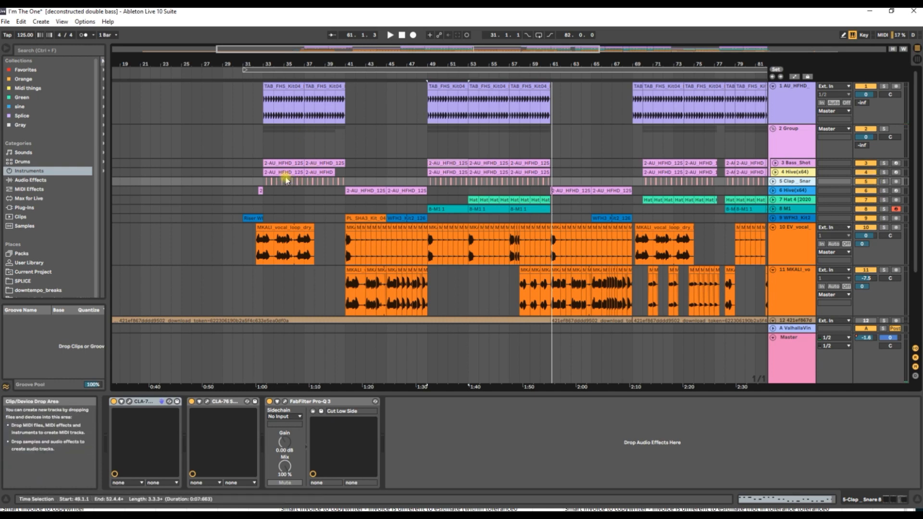
pyautogui.click(262, 186)
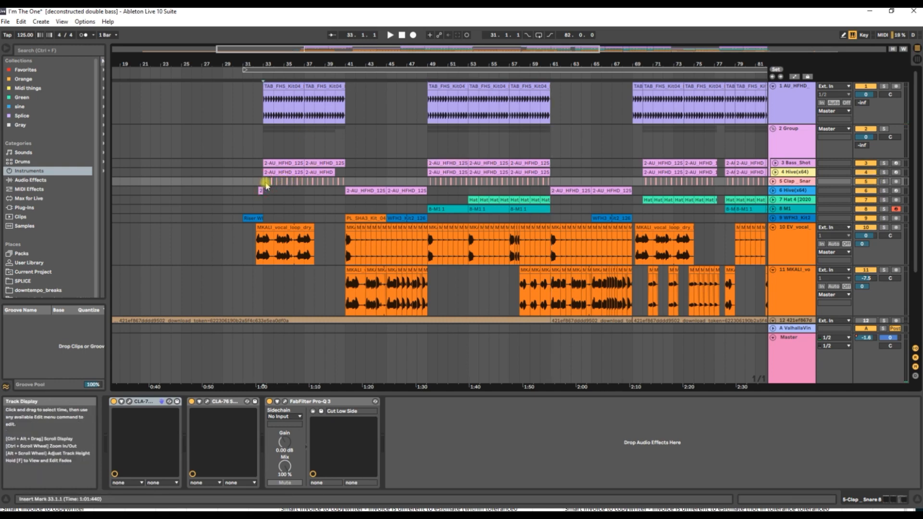
pyautogui.click(884, 182)
pyautogui.press('space')
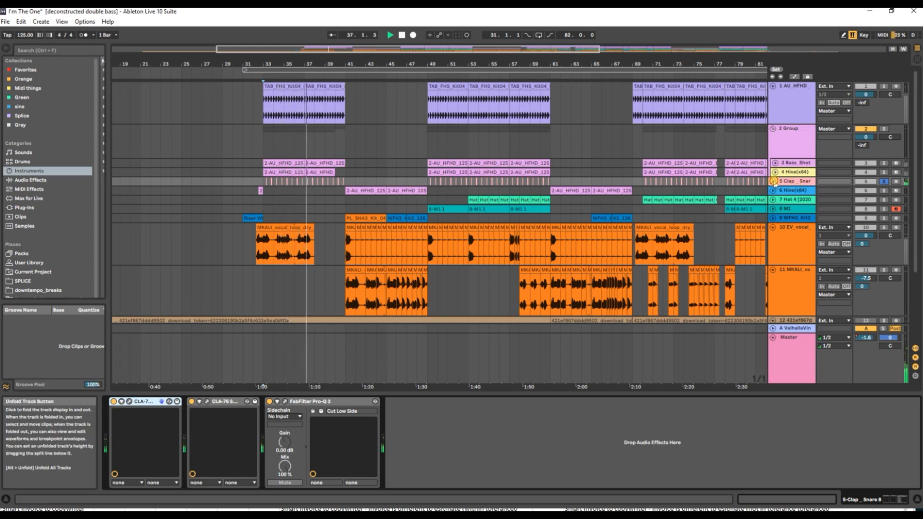
pyautogui.click(772, 181)
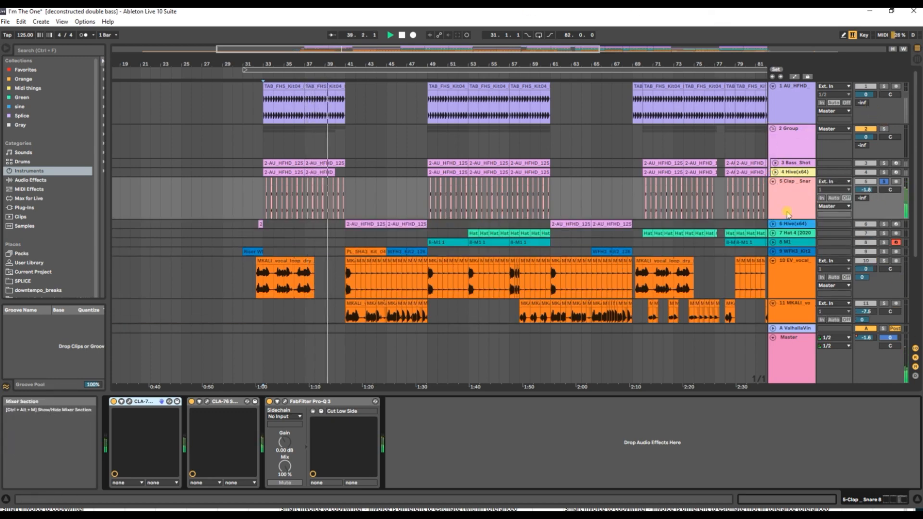
pyautogui.click(884, 163)
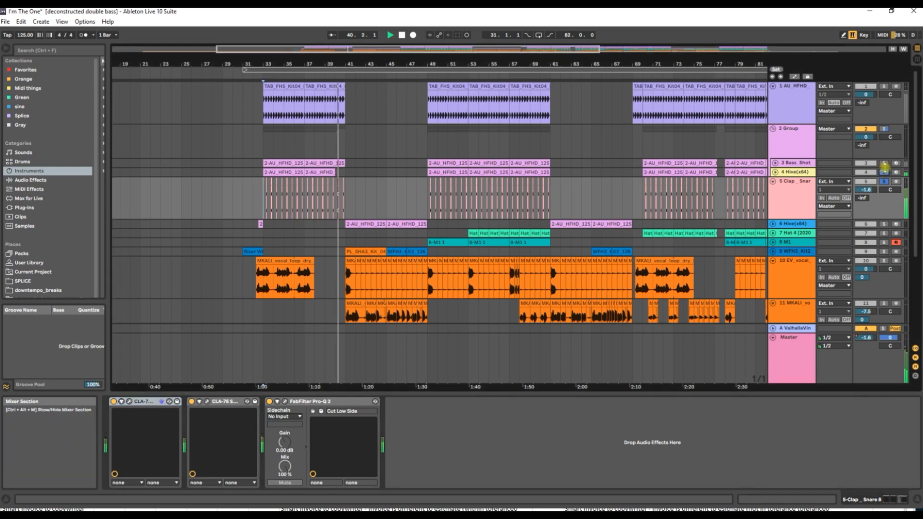
pyautogui.click(884, 129)
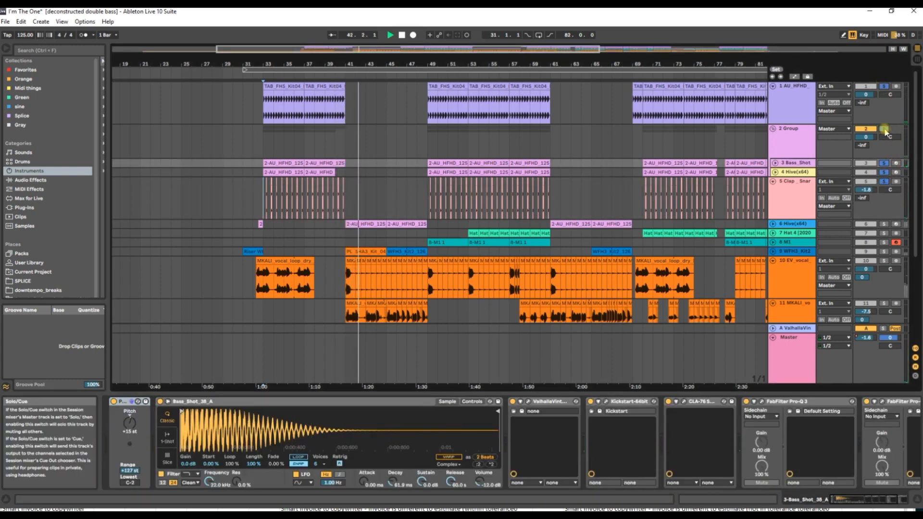
pyautogui.click(884, 128)
pyautogui.click(875, 129)
pyautogui.click(873, 129)
pyautogui.click(884, 128)
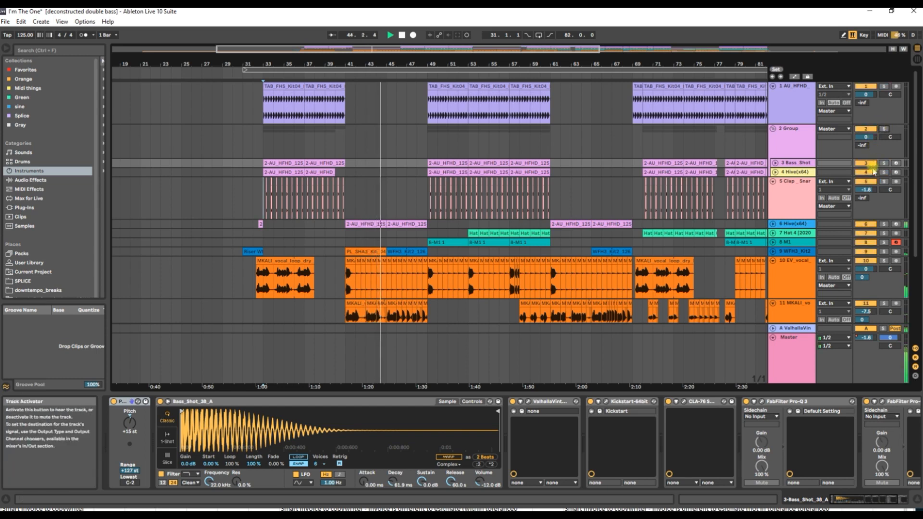
# - Solo the AU_HFHD, Group, Bass_Shot, Hive(x64) and Clap _ Snare tracks together, covering tracks 1 to 5
pyautogui.click(884, 87)
pyautogui.click(884, 129)
pyautogui.click(883, 163)
pyautogui.click(883, 172)
pyautogui.click(884, 181)
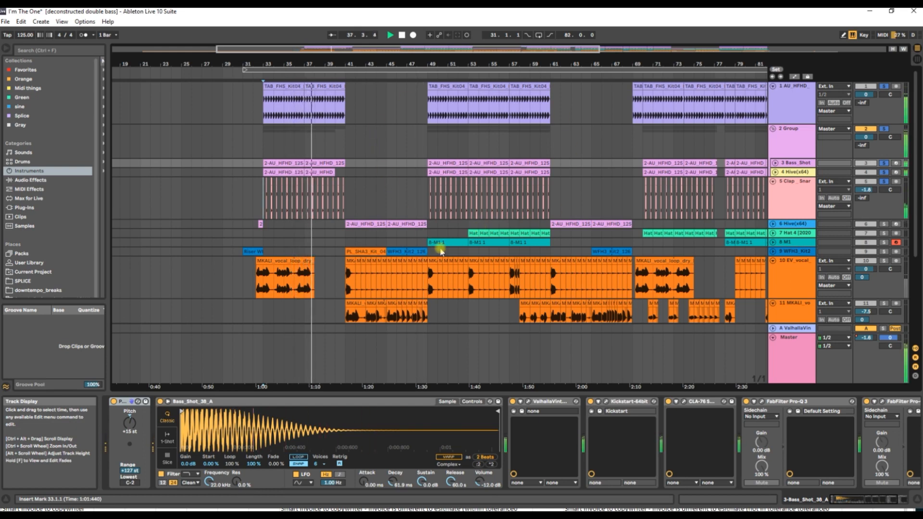
# - Stop playback and look at the FabFilter Pro-Q 3 in the Clap _ Snare track's effect chain
pyautogui.click(805, 198)
pyautogui.press('space')
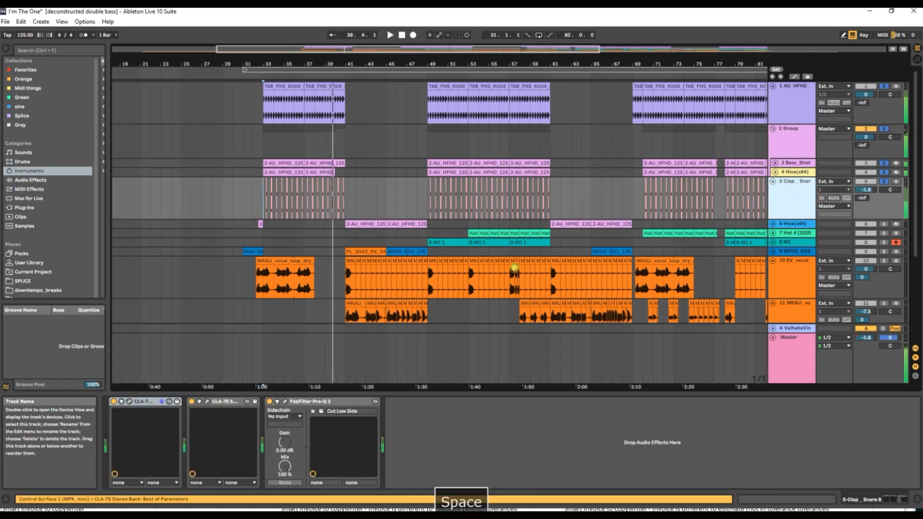
pyautogui.click(323, 404)
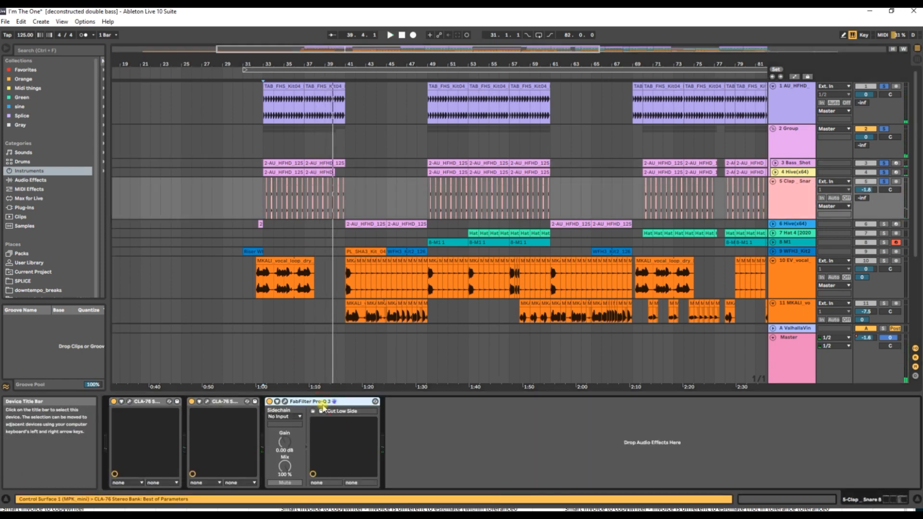
pyautogui.click(398, 341)
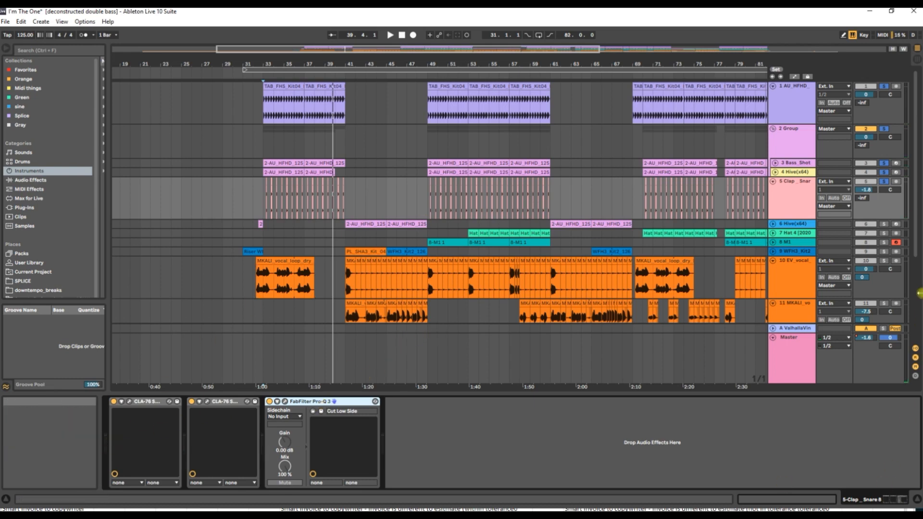
pyautogui.click(785, 194)
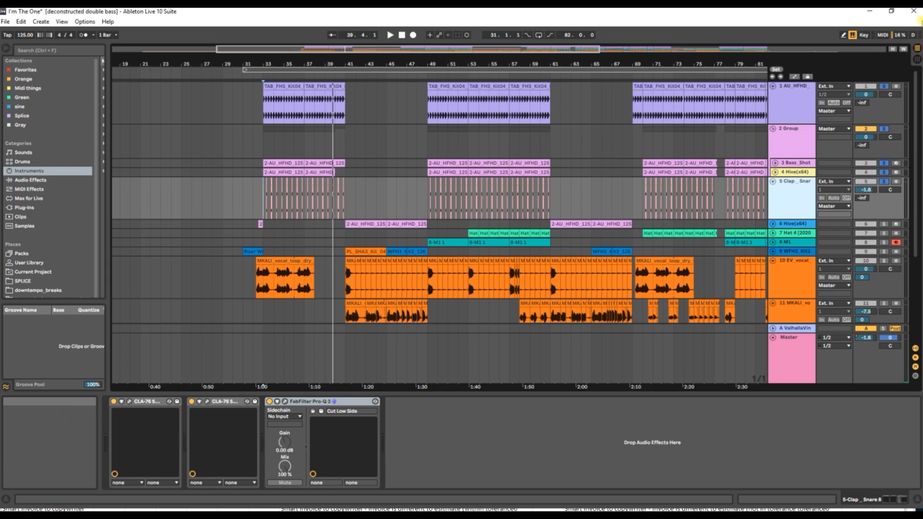
# - Look over the track levels in the Session View mixer, return to the arrangement and play the soloed tracks from bar 33
pyautogui.click(917, 59)
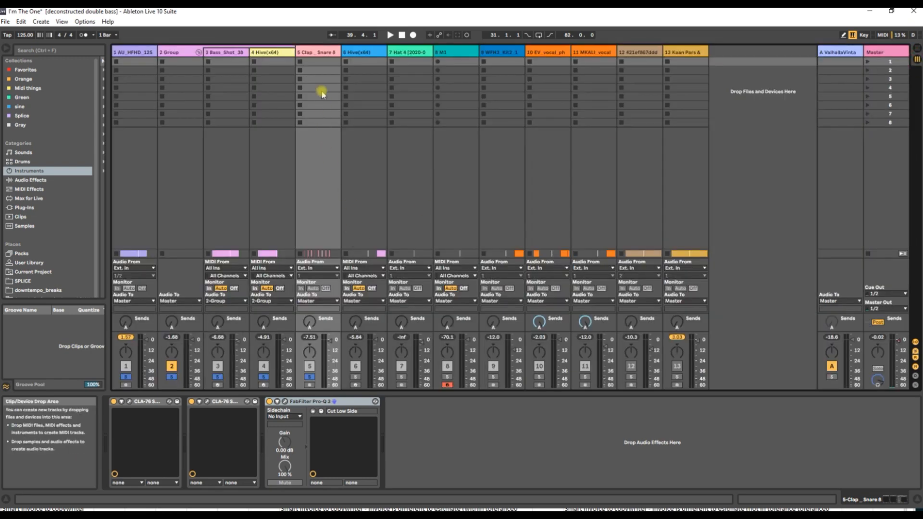
pyautogui.click(917, 48)
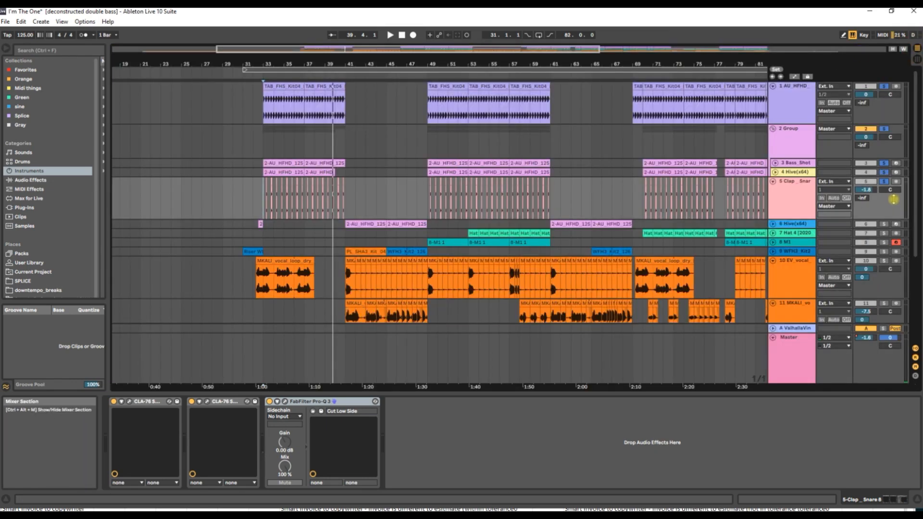
pyautogui.press('space')
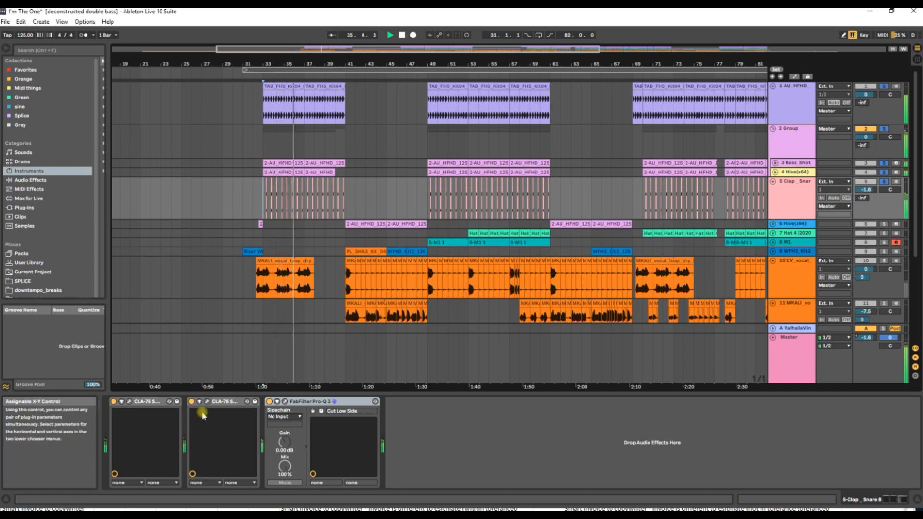
# - Clear the solos on tracks 1 to 5 and play track 6, Hive(x64), soloed from bar 41
pyautogui.press('space')
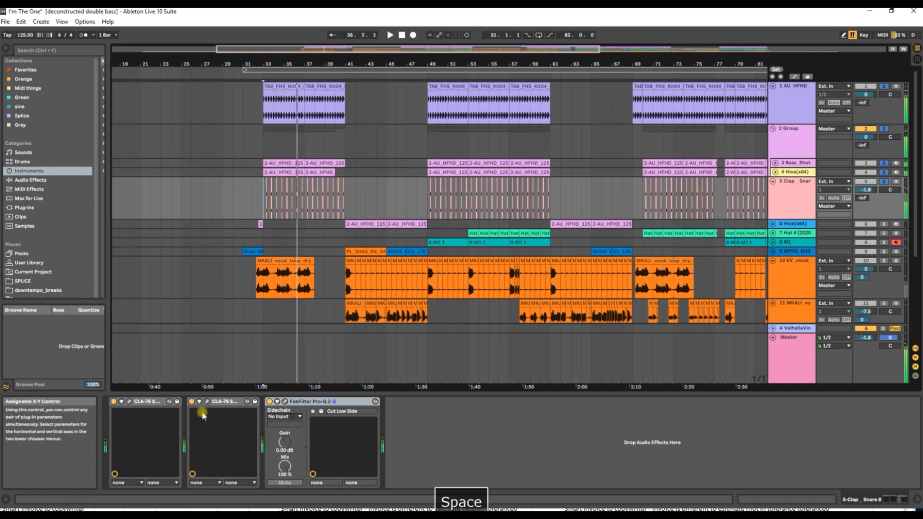
pyautogui.click(884, 130)
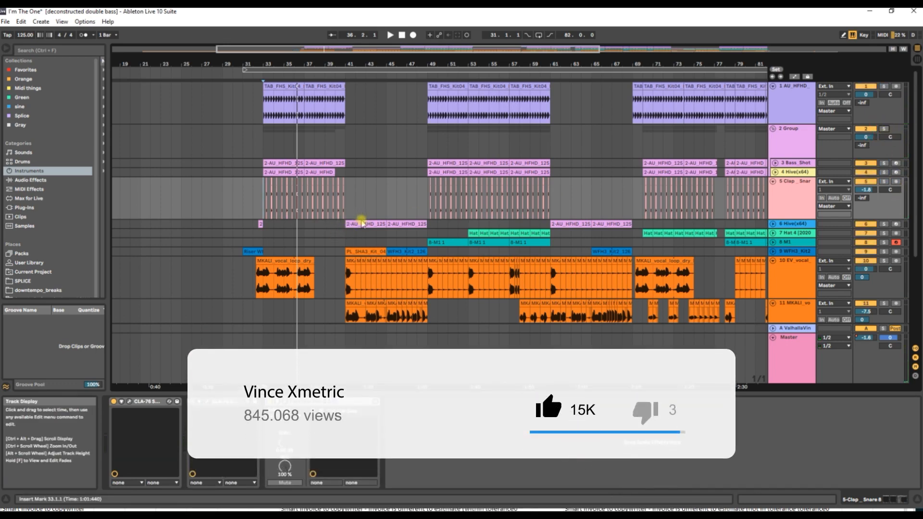
pyautogui.click(362, 224)
pyautogui.click(883, 224)
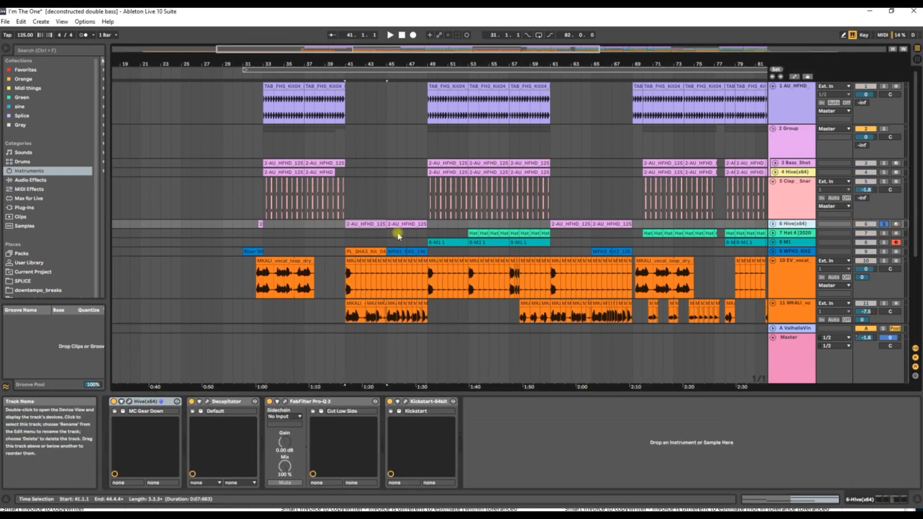
pyautogui.press('space')
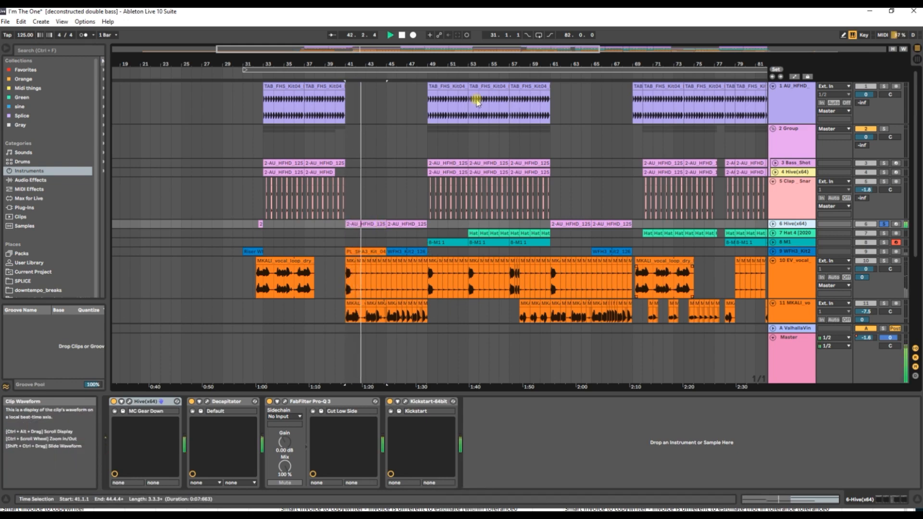
# - Reselect the Hive(x64) clip at bar 41 on track 6 and play it with the Kickstart window open
pyautogui.hotkey('ctrl', 'a')
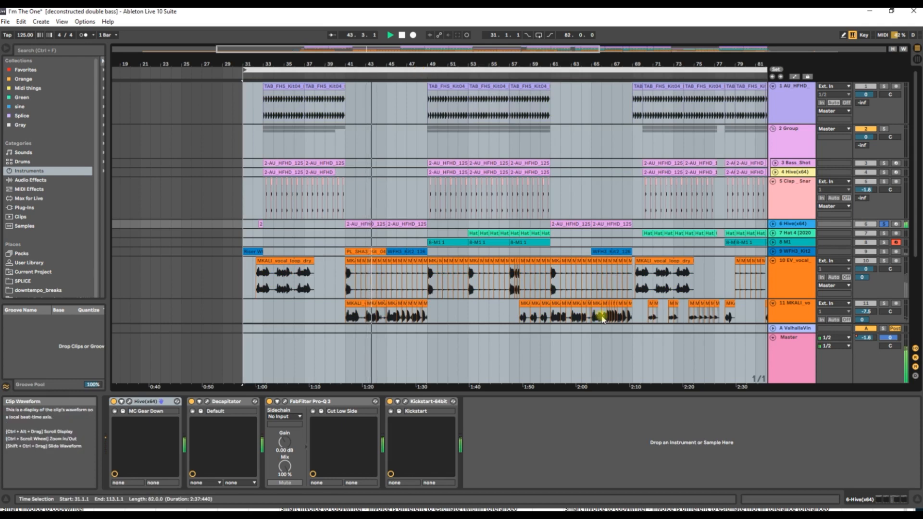
pyautogui.click(804, 225)
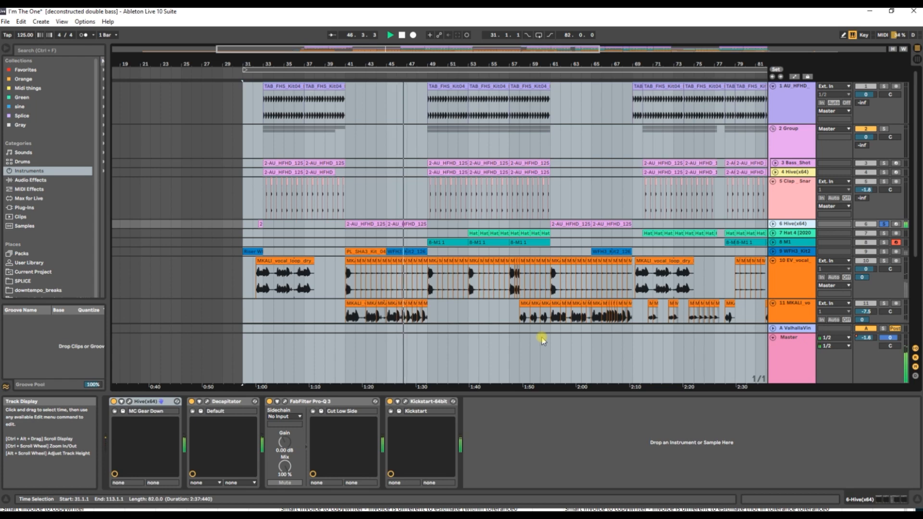
pyautogui.click(363, 223)
pyautogui.press('space')
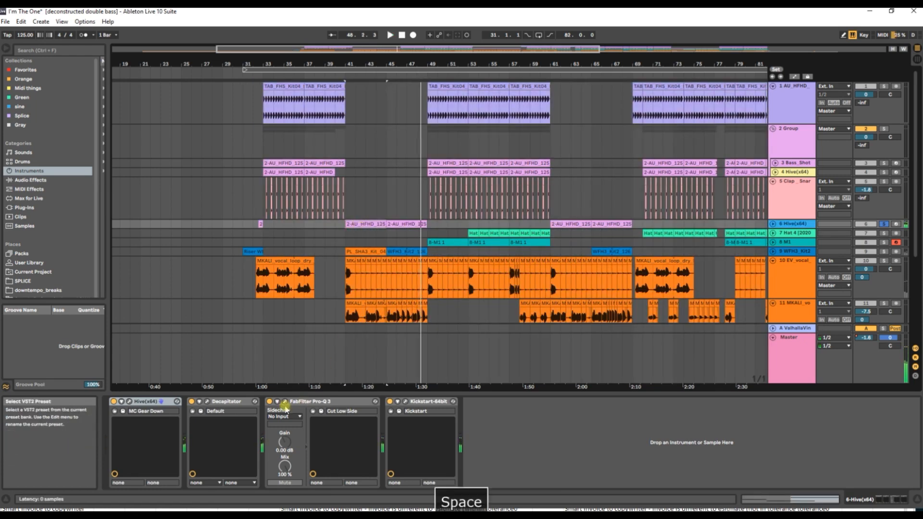
pyautogui.click(405, 402)
pyautogui.press('space')
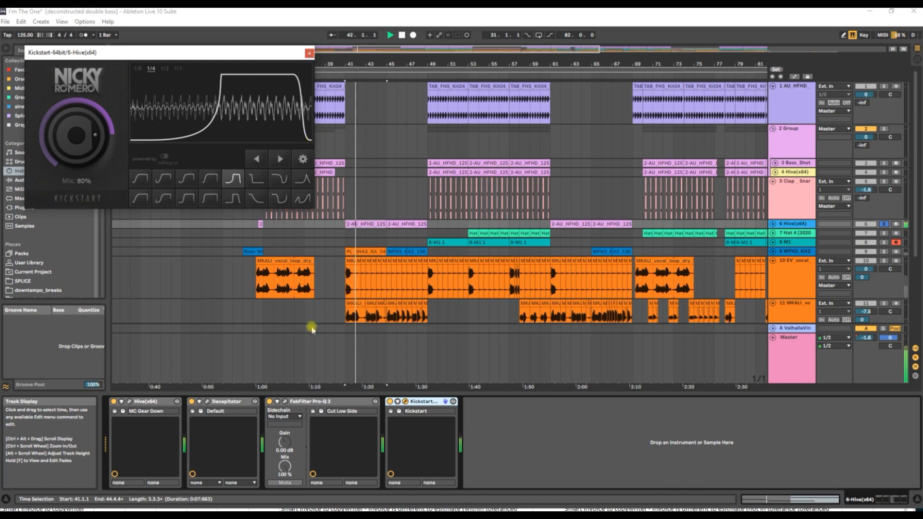
# - Open track 6's Decapitator, adjust its Mix amount slightly, and close both plug-in windows
pyautogui.click(207, 401)
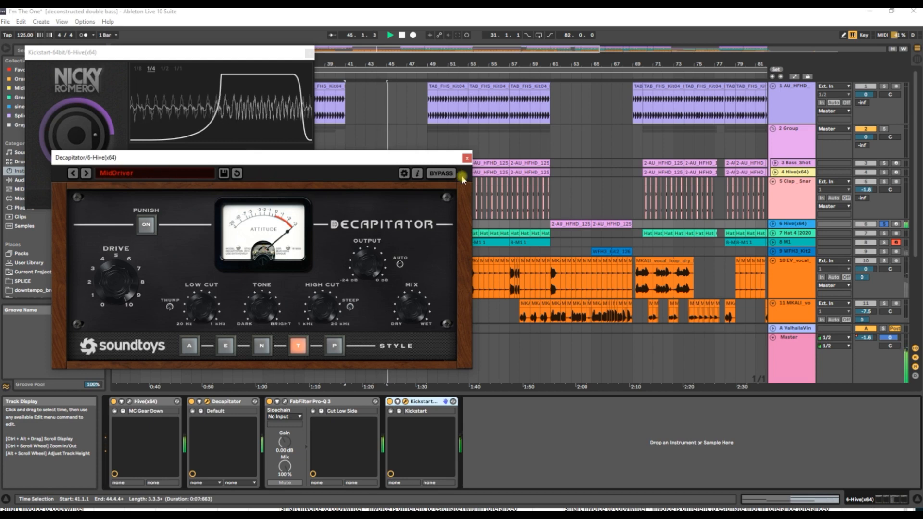
pyautogui.moveTo(412, 316); pyautogui.dragTo(412, 309)
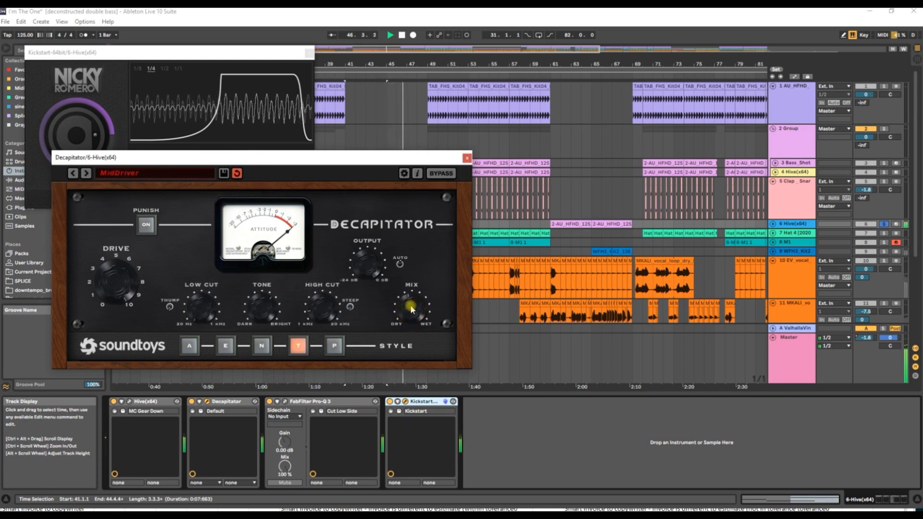
pyautogui.click(466, 158)
pyautogui.click(310, 54)
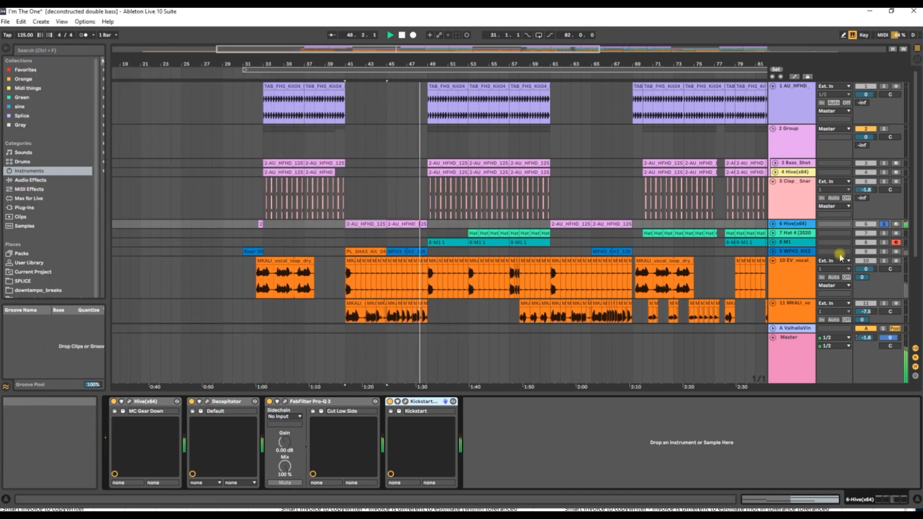
# - Clear track 6's solo and load the GZ Anst preset from the 01 Basses folder in its Hive synth
pyautogui.click(884, 225)
pyautogui.press('space')
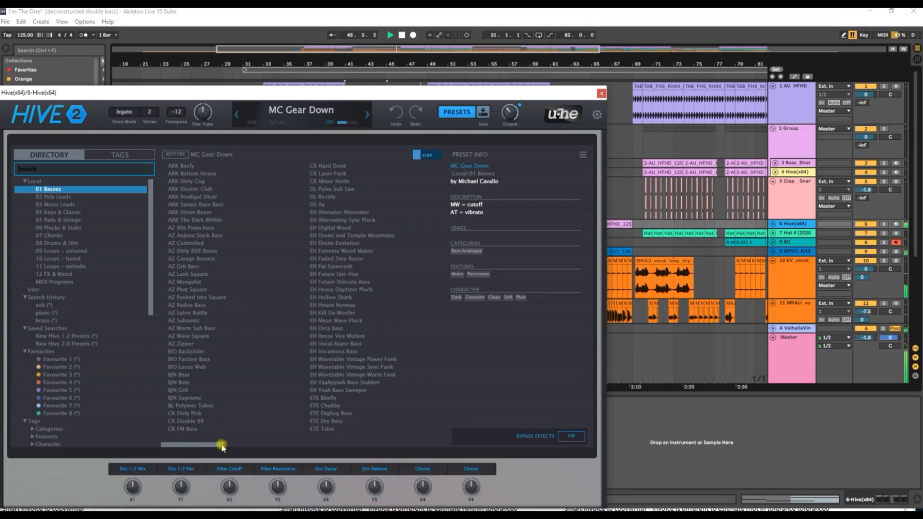
pyautogui.click(253, 443)
pyautogui.click(285, 444)
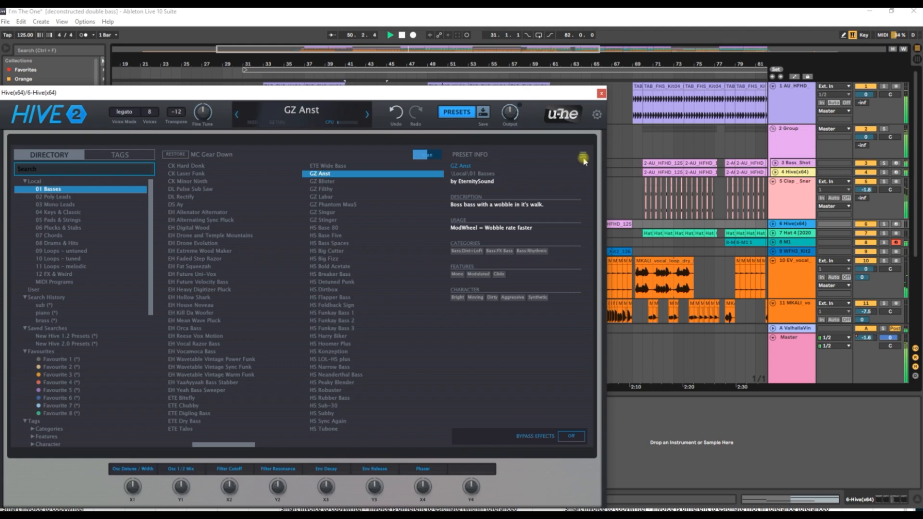
pyautogui.click(601, 94)
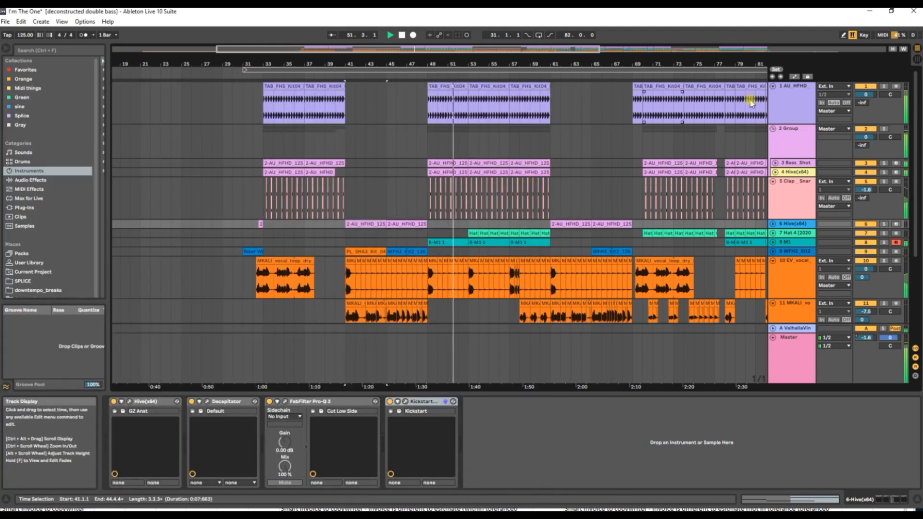
pyautogui.press('space')
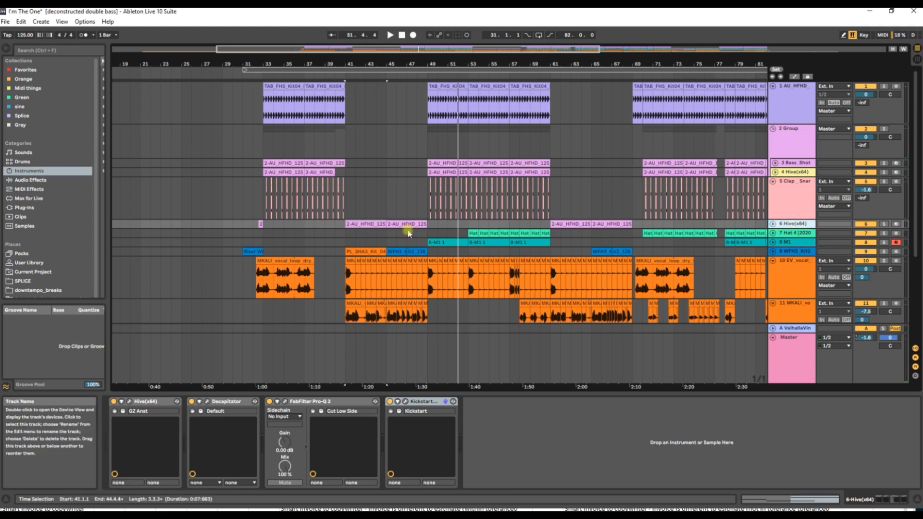
# - Solo the Hat 4 track, play it from bar 53 and unfold it to look over its clips
pyautogui.click(360, 225)
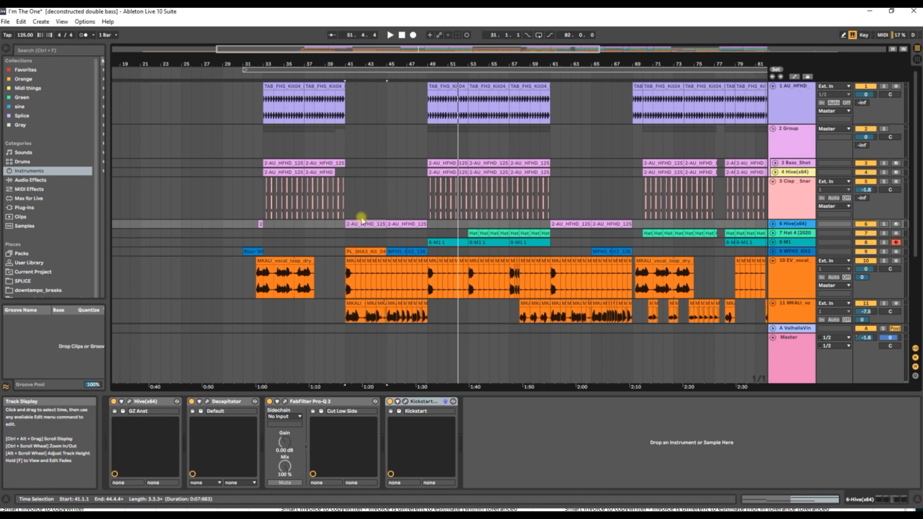
pyautogui.click(389, 253)
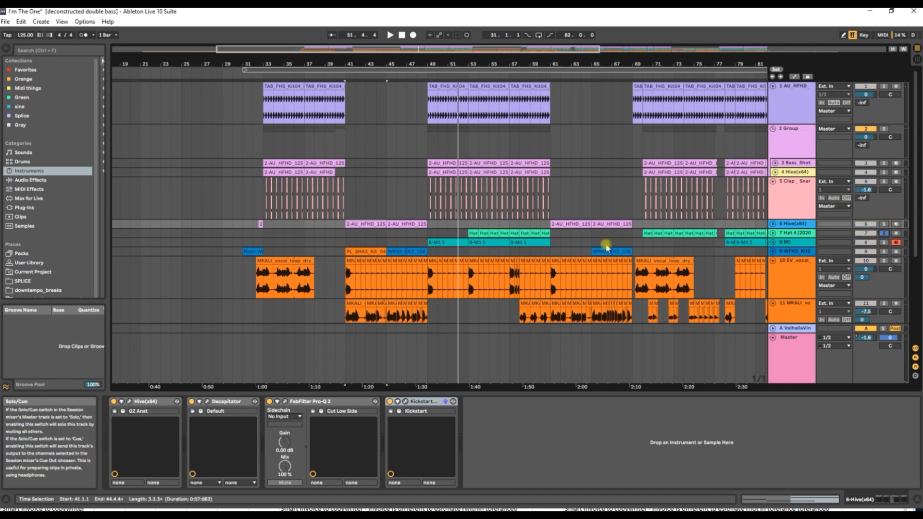
pyautogui.click(467, 233)
pyautogui.press('space')
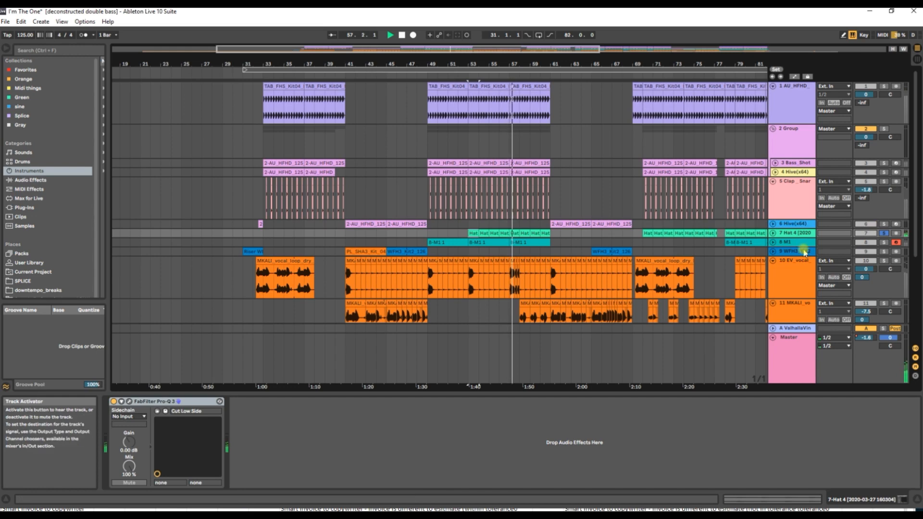
pyautogui.click(772, 234)
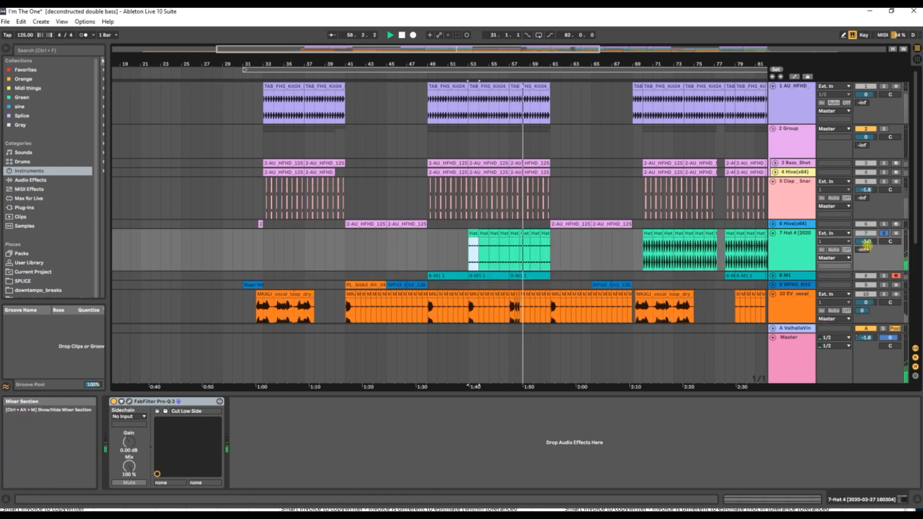
pyautogui.click(792, 244)
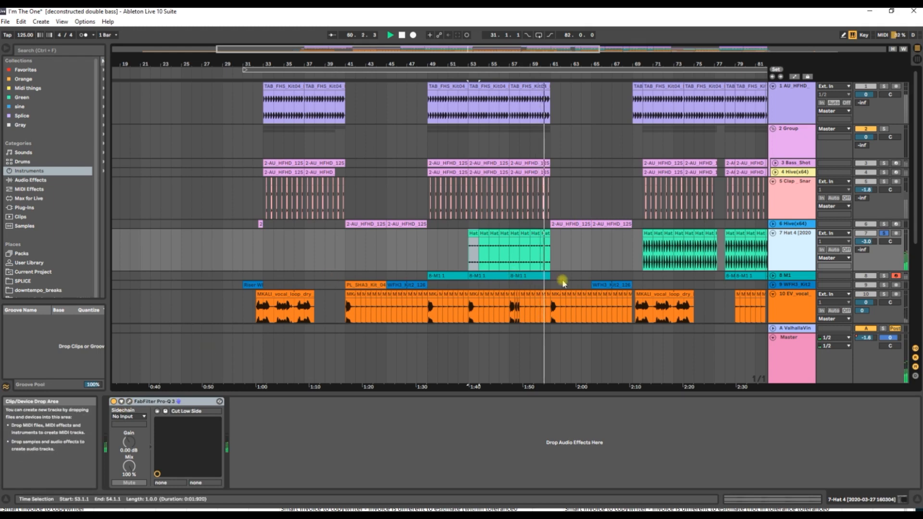
pyautogui.hscroll(5, 315, 248)
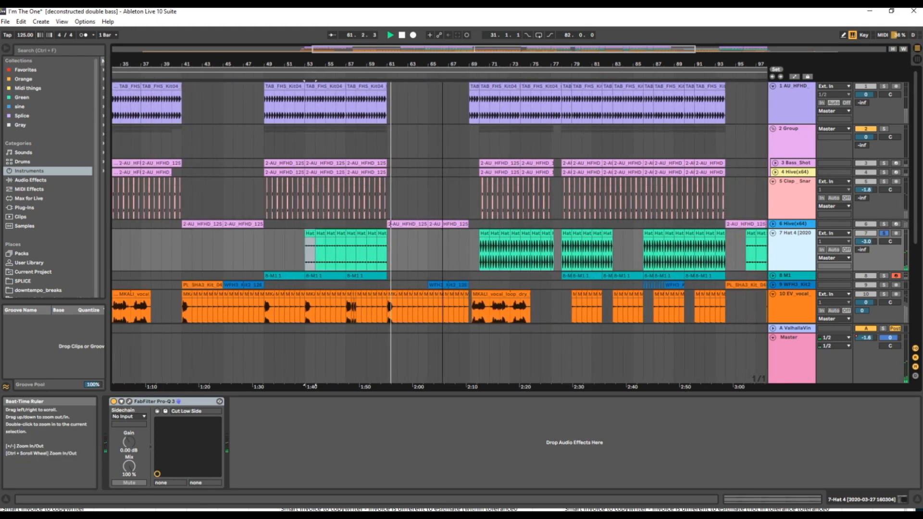
# - Clear the Hat 4 solo, play the full mix from bar 53 and stop playback
pyautogui.click(884, 233)
pyautogui.press('space')
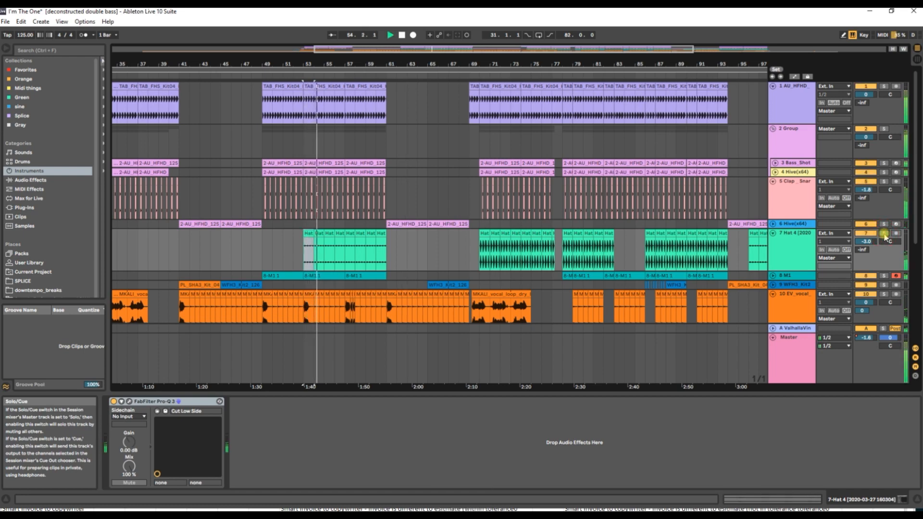
pyautogui.click(341, 253)
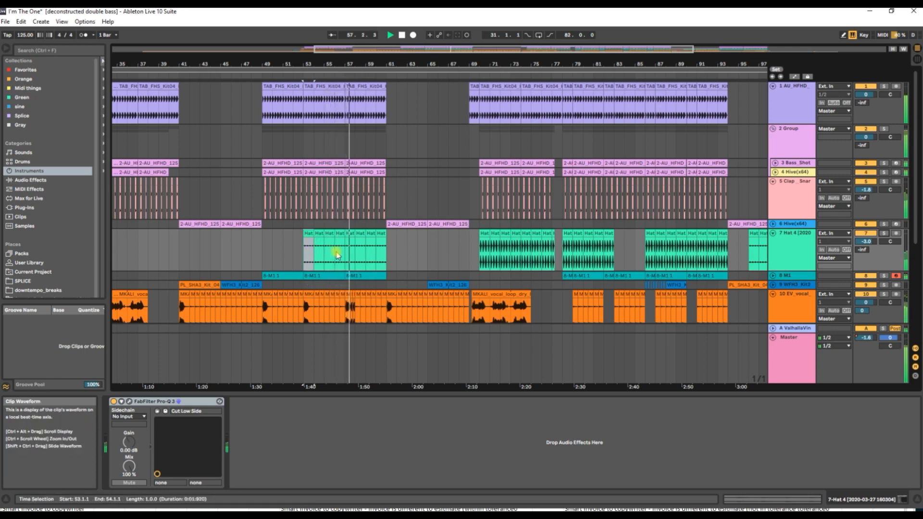
pyautogui.press('space')
# - Play the full mix from the Hat 4 clip at bar 70, stop, and reselect that clip
pyautogui.click(492, 247)
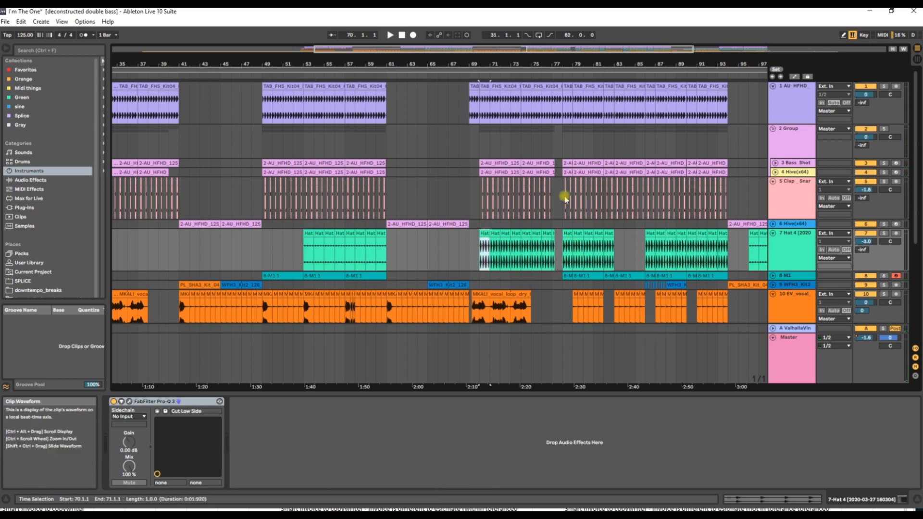
pyautogui.press('space')
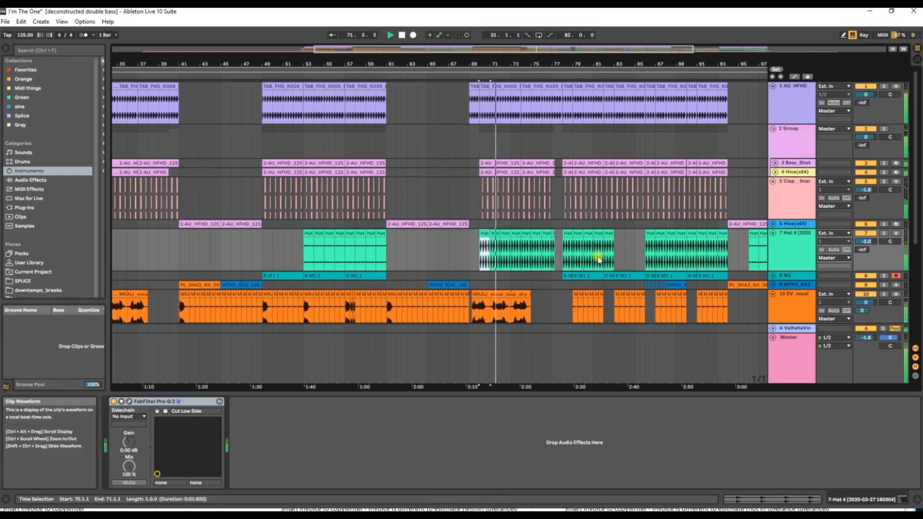
pyautogui.press('space')
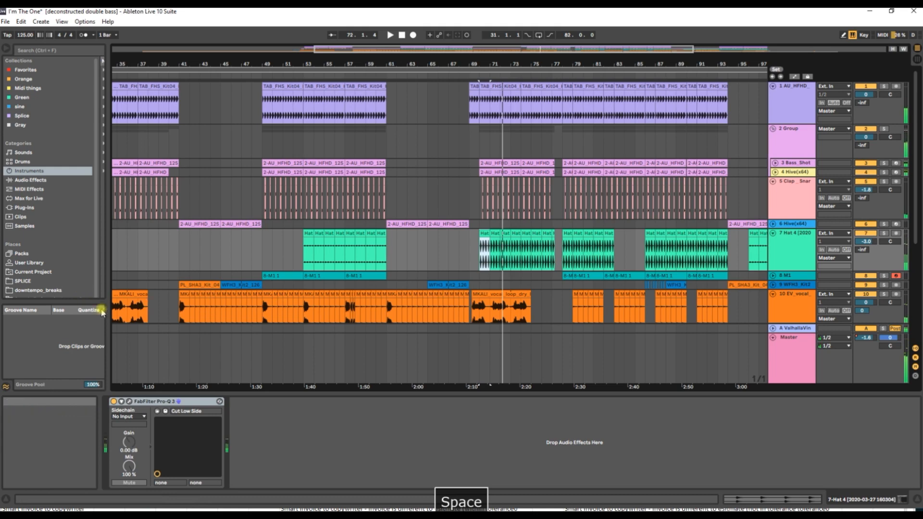
pyautogui.click(132, 295)
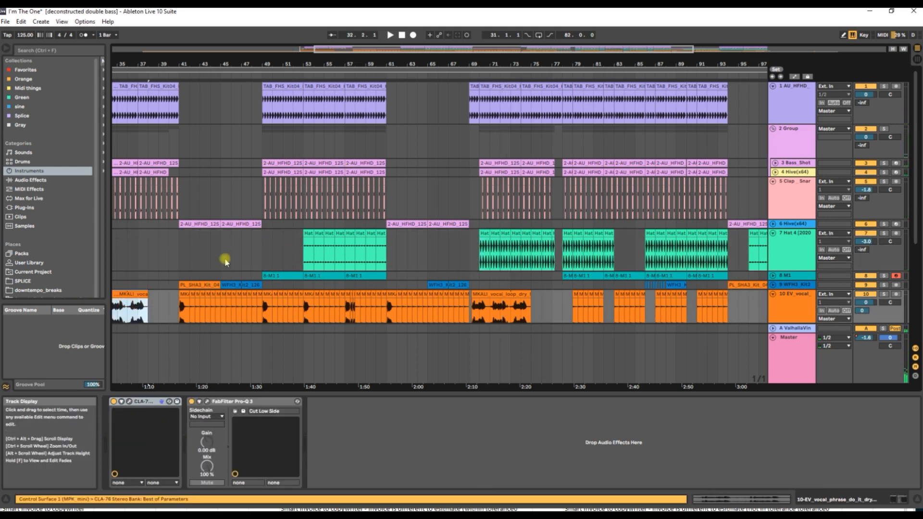
pyautogui.click(482, 240)
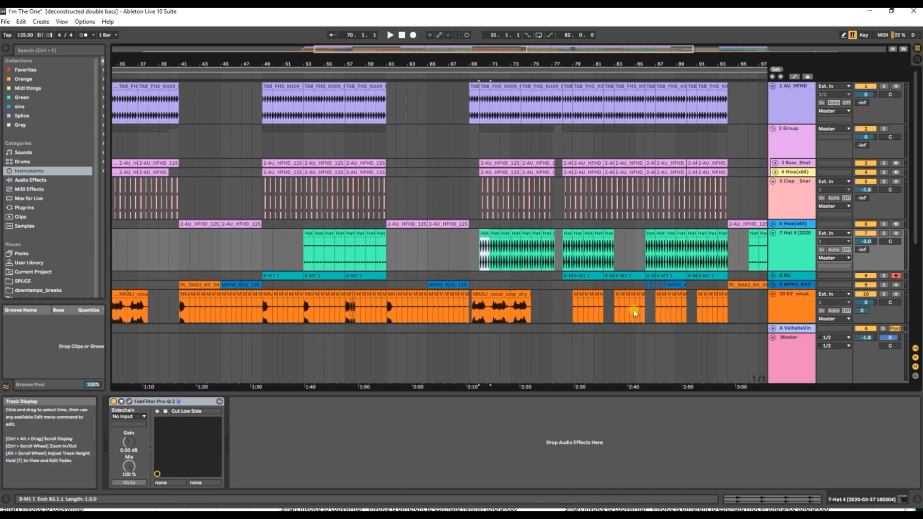
# - Solo the M1 track and play it from its clip at bar 49
pyautogui.click(884, 276)
pyautogui.click(802, 276)
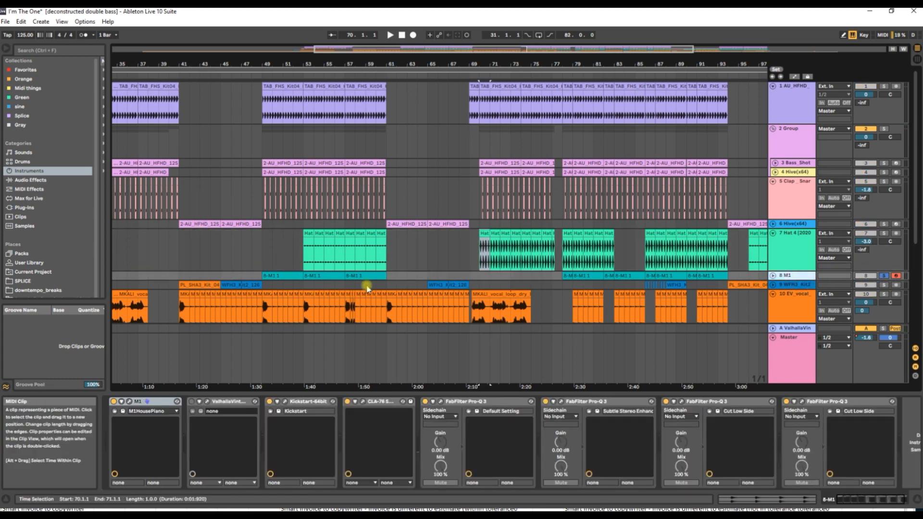
pyautogui.click(275, 276)
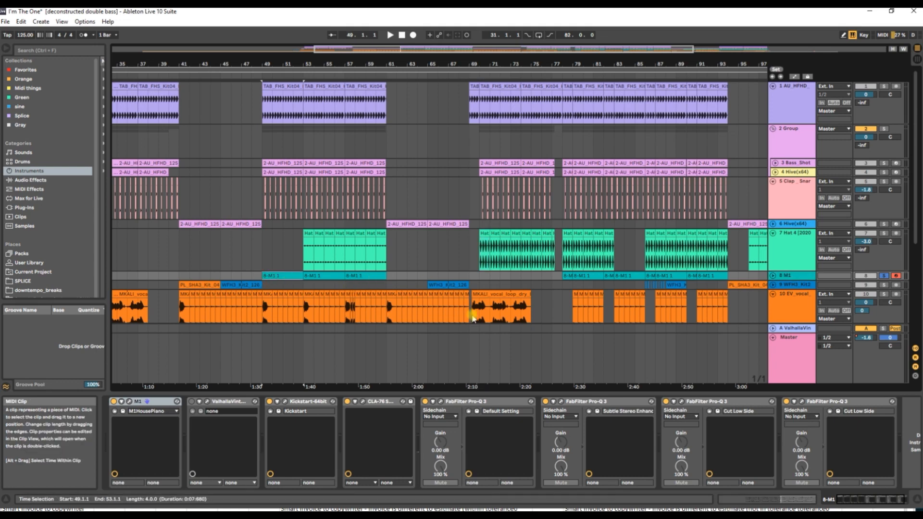
pyautogui.press('space')
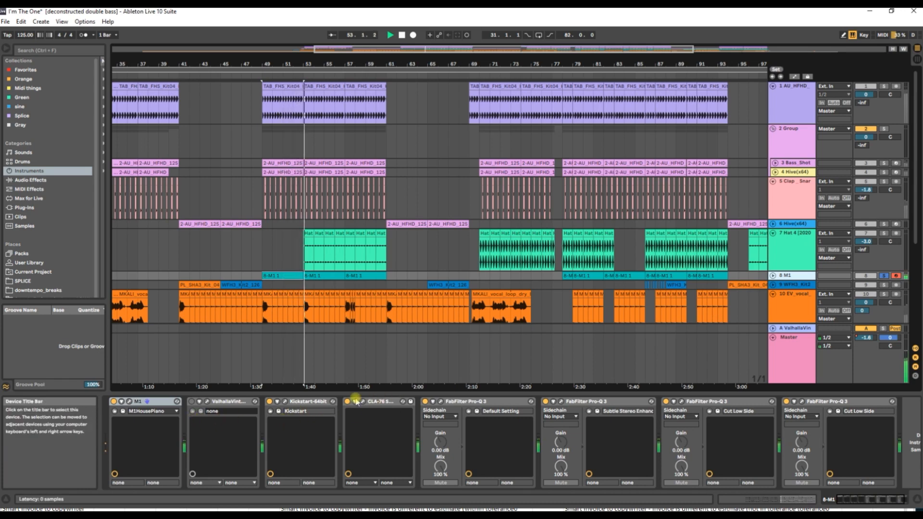
# - Look through the CLA-76 and FabFilter Pro-Q 3 effects on the M1 track and open the Korg M1 instrument window
pyautogui.click(383, 402)
pyautogui.click(504, 402)
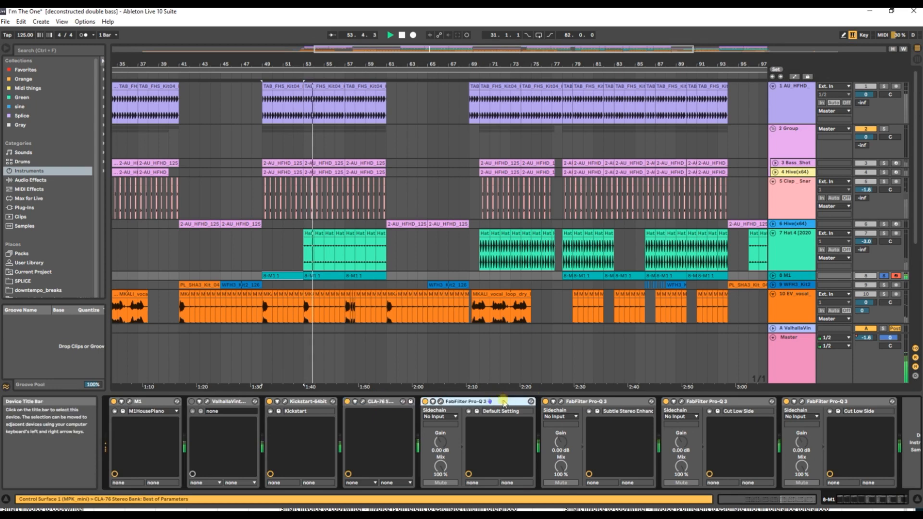
pyautogui.click(610, 402)
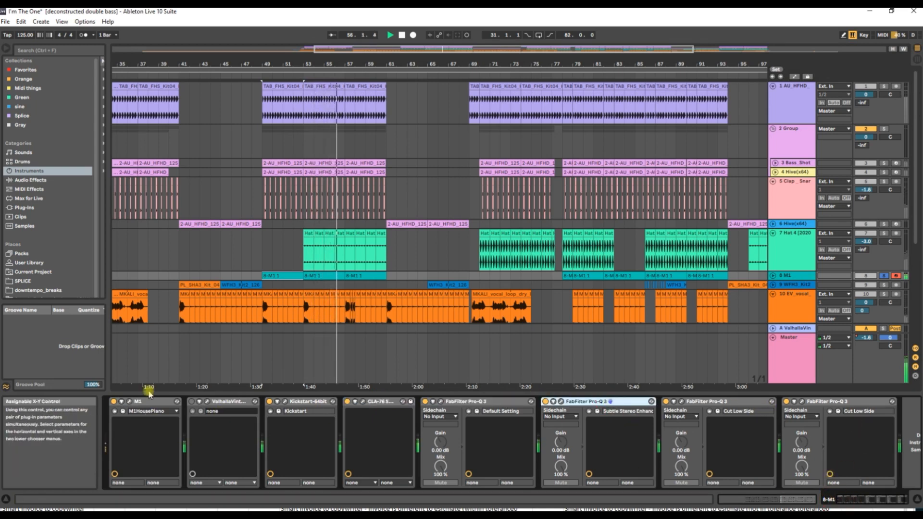
pyautogui.click(151, 406)
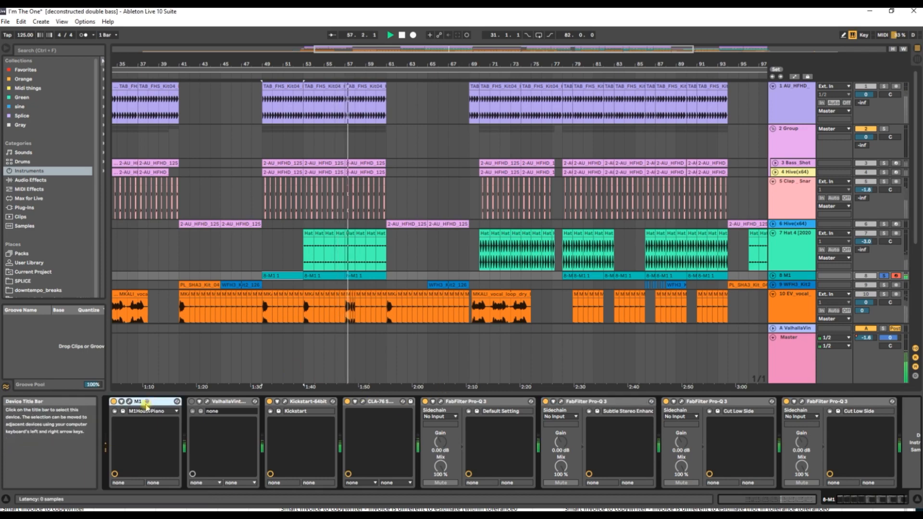
pyautogui.click(128, 402)
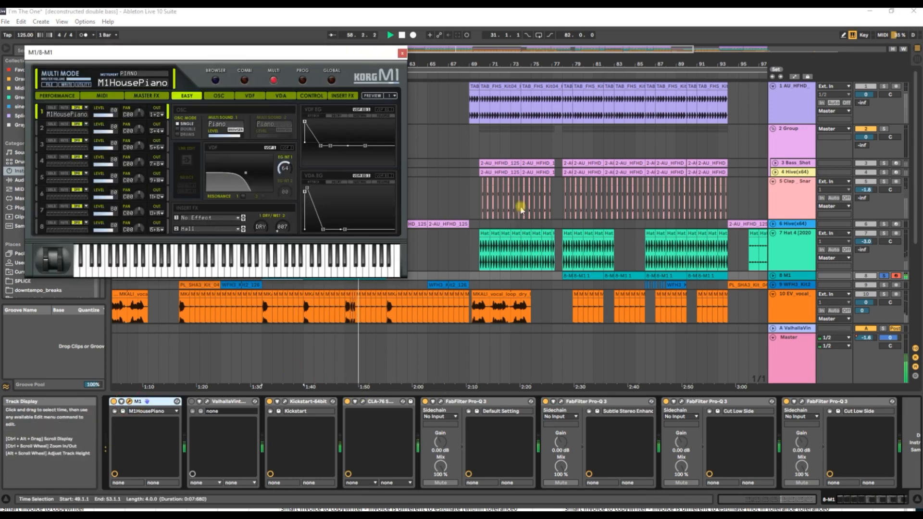
# - Look over the Korg M1 instrument window, close it, clear the M1 solo and stop playback
pyautogui.moveTo(129, 51); pyautogui.dragTo(236, 184)
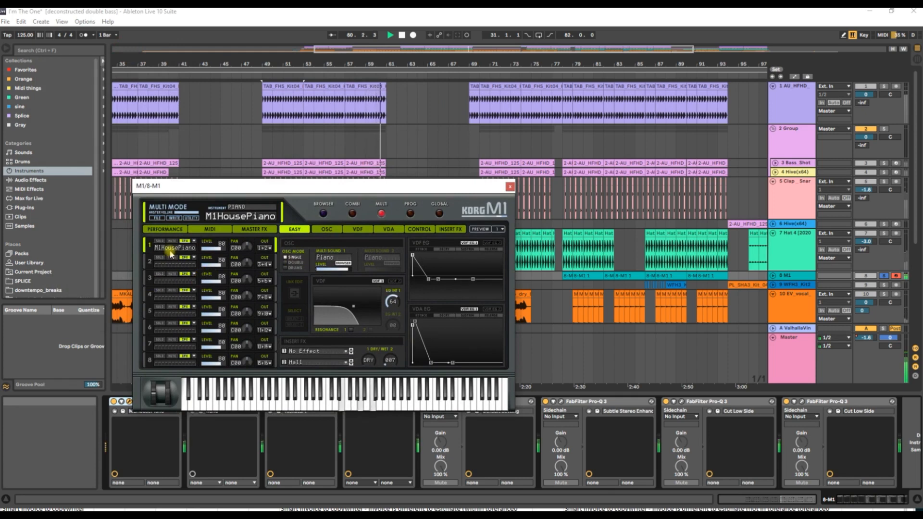
pyautogui.click(509, 186)
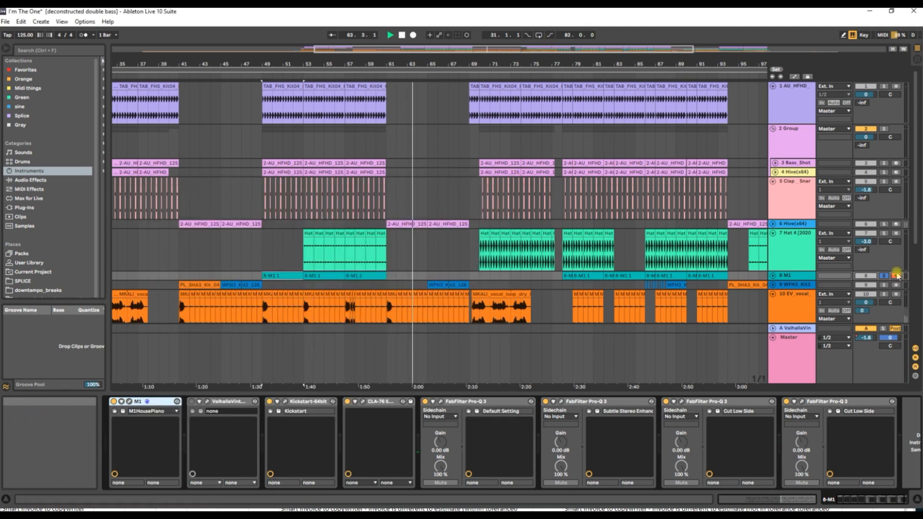
pyautogui.press('space')
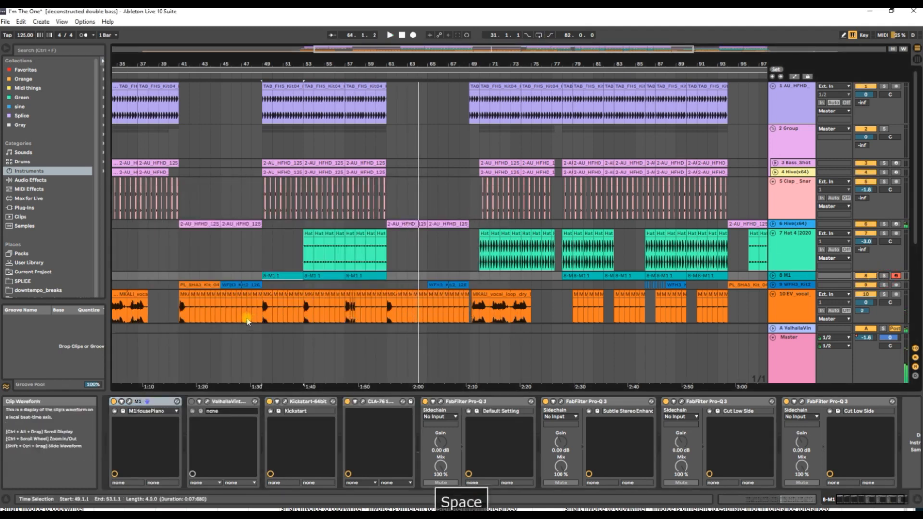
# - Solo the WFH3_Kit2 track, play it from its clip at bar 41 and unfold the track to show its waveforms
pyautogui.click(214, 285)
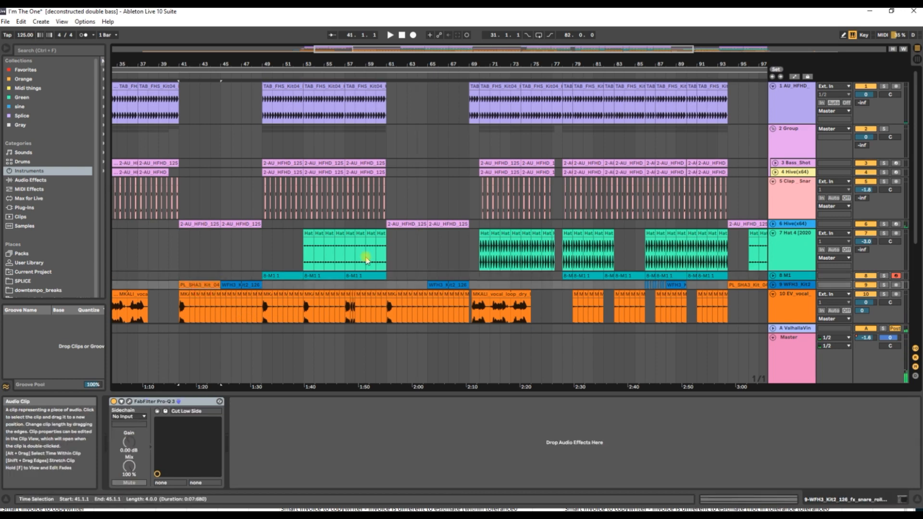
pyautogui.click(885, 286)
pyautogui.press('space')
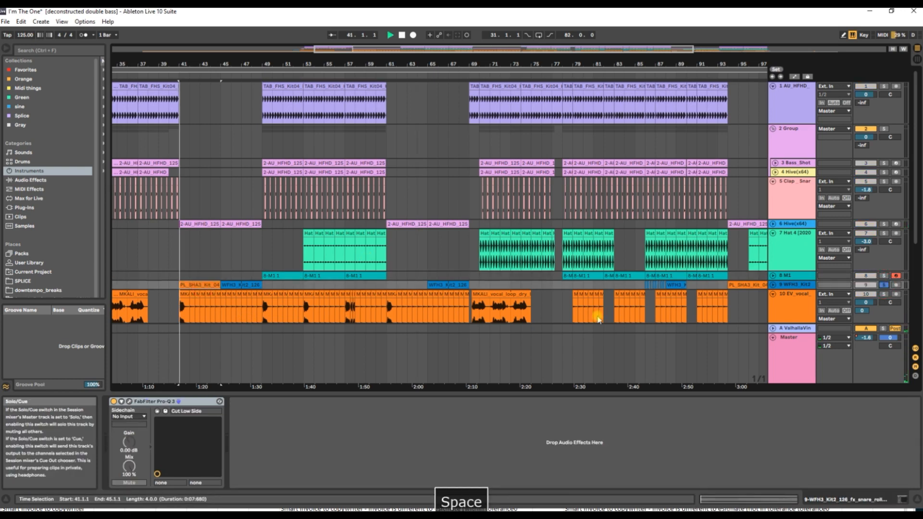
pyautogui.click(773, 284)
pyautogui.scroll(-1, 319, 351)
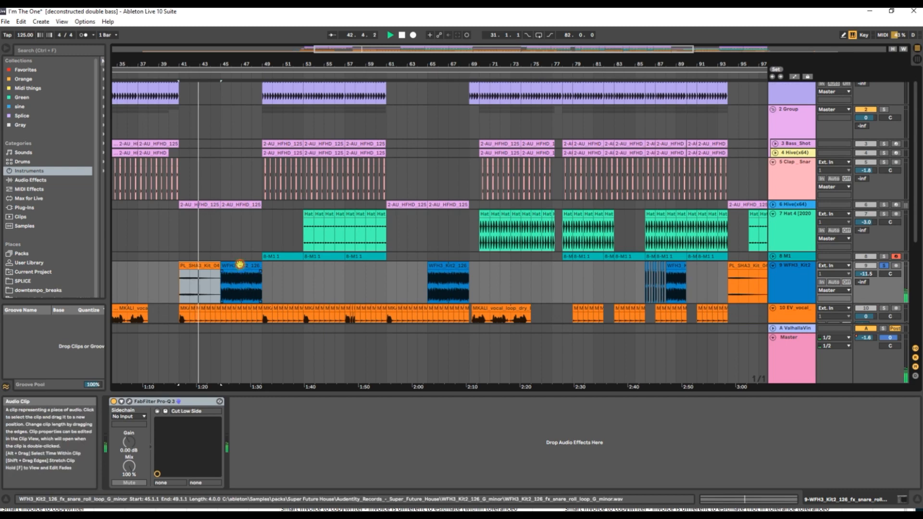
# - Play the soloed snare roll clip at bar 45, select its copy at bar 65, stop and clear the track's solo
pyautogui.click(239, 265)
pyautogui.press('space')
pyautogui.press('space')
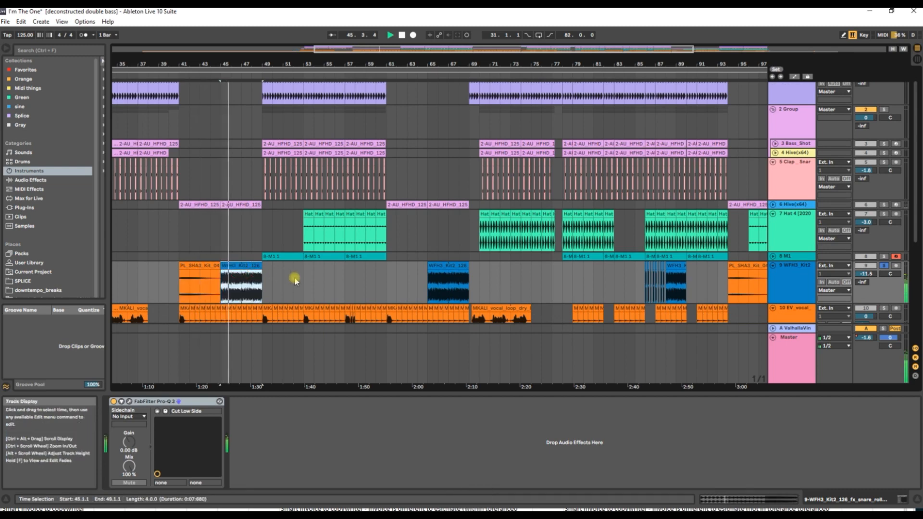
pyautogui.click(456, 283)
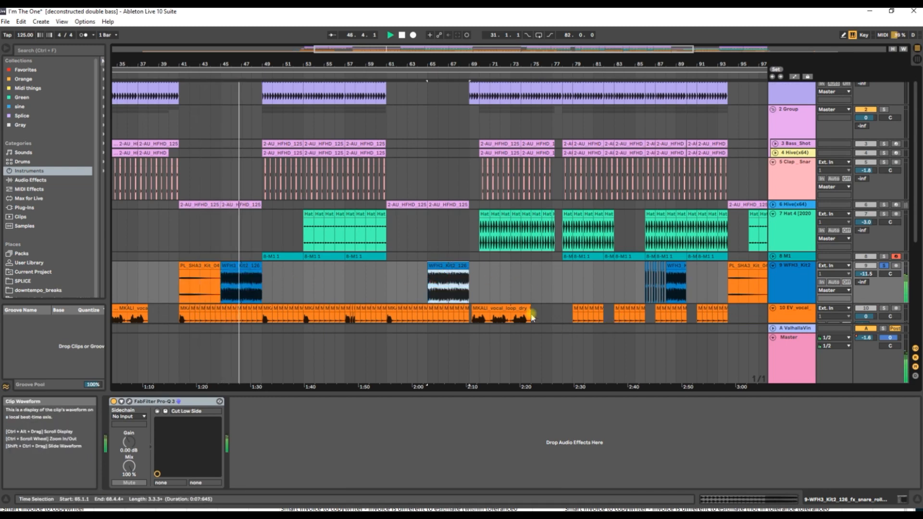
pyautogui.scroll(-2, 502, 307)
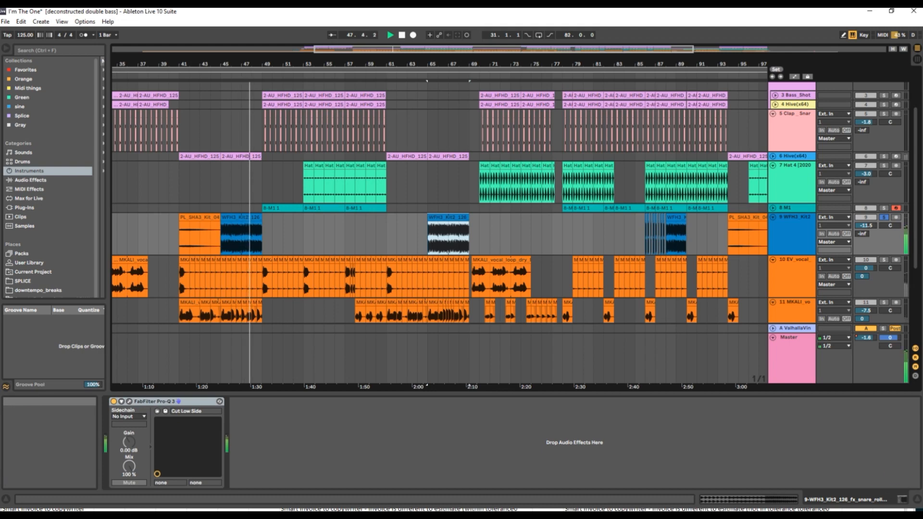
pyautogui.press('space')
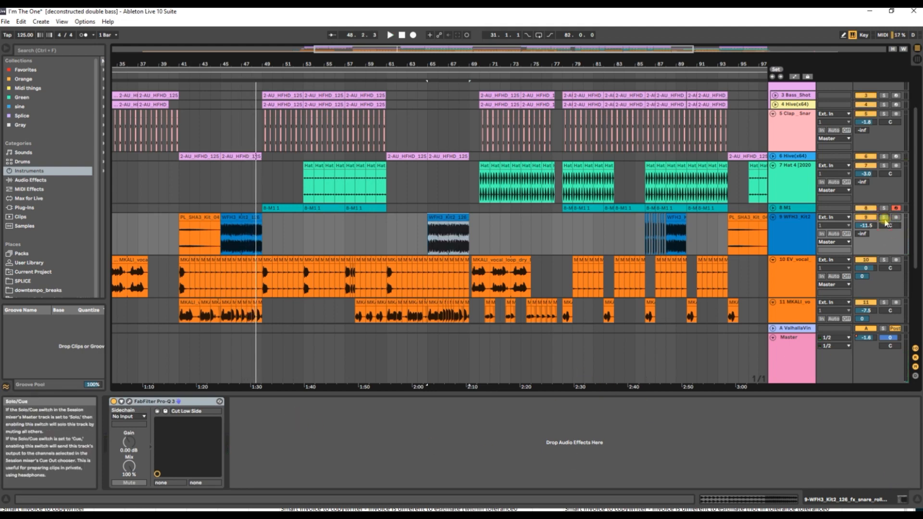
# - Play the full mix from the snare roll clip at bar 45 past the drop at bar 49 and stop
pyautogui.click(248, 230)
pyautogui.press('space')
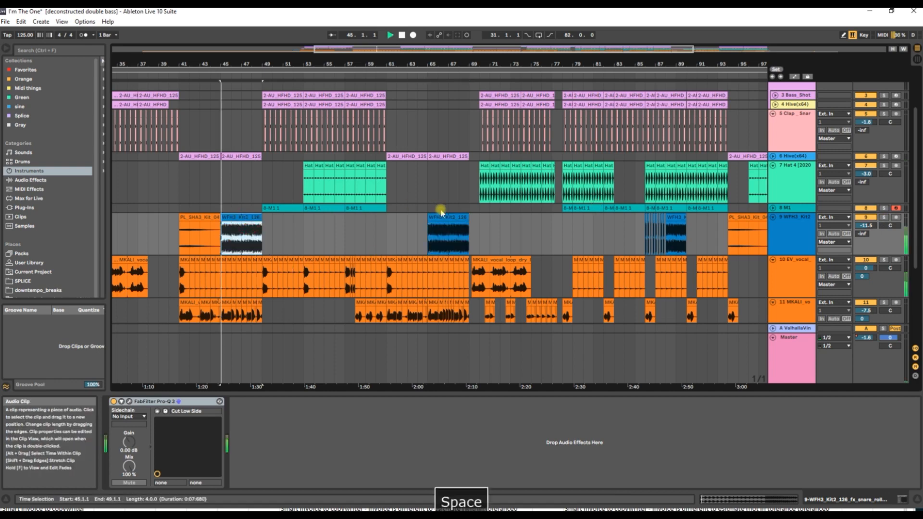
pyautogui.scroll(3, 475, 302)
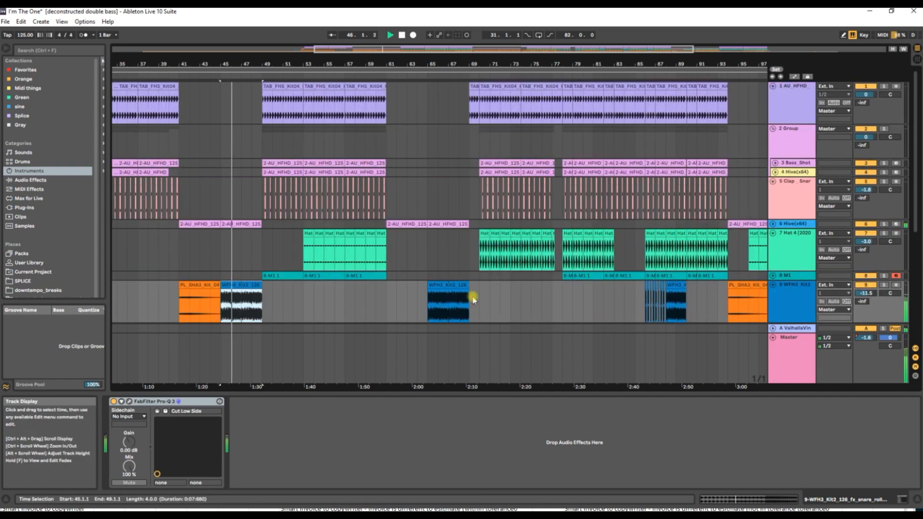
pyautogui.scroll(-3, 474, 299)
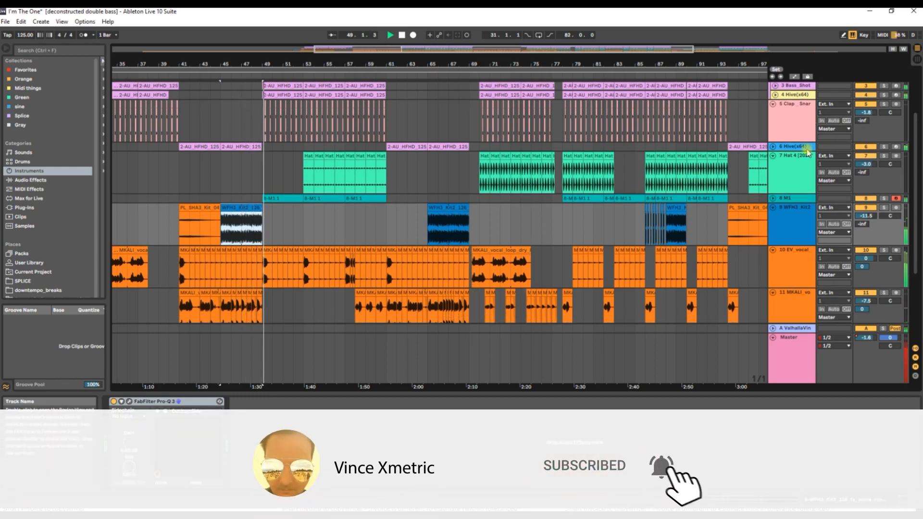
pyautogui.press('space')
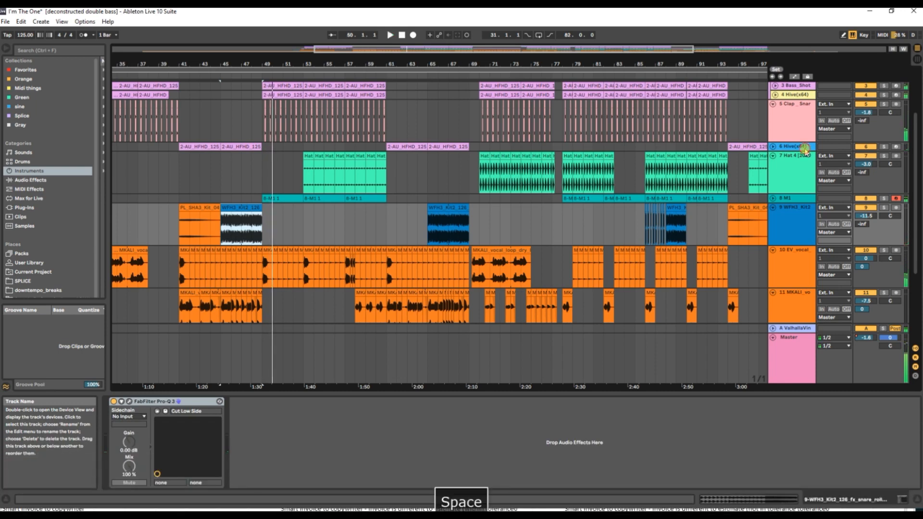
# - Inspect the Decapitator effect on track 6 Hive(x64), close it, and replay the full mix from bar 45
pyautogui.click(800, 147)
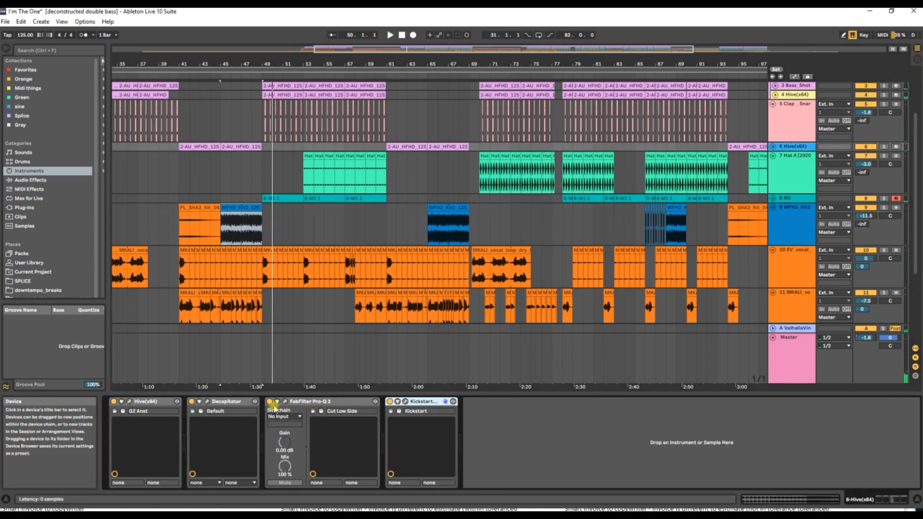
pyautogui.click(208, 401)
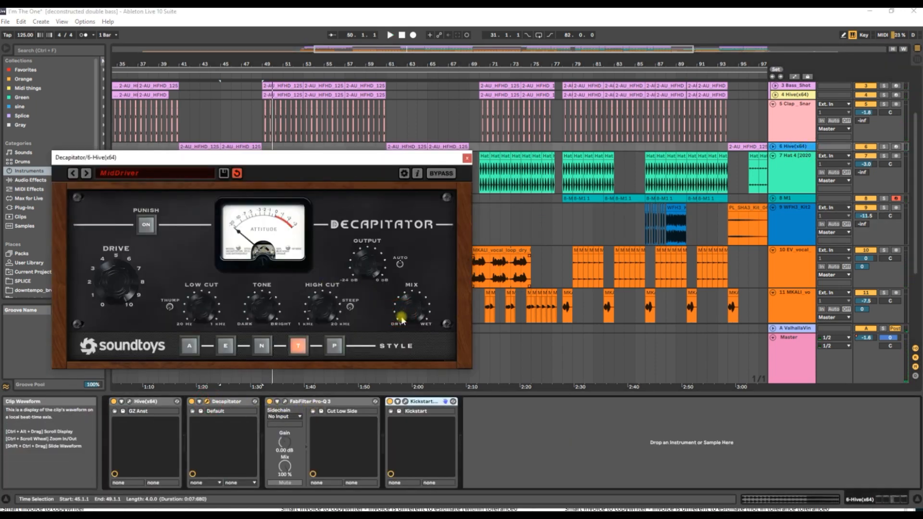
pyautogui.click(467, 159)
pyautogui.press('space')
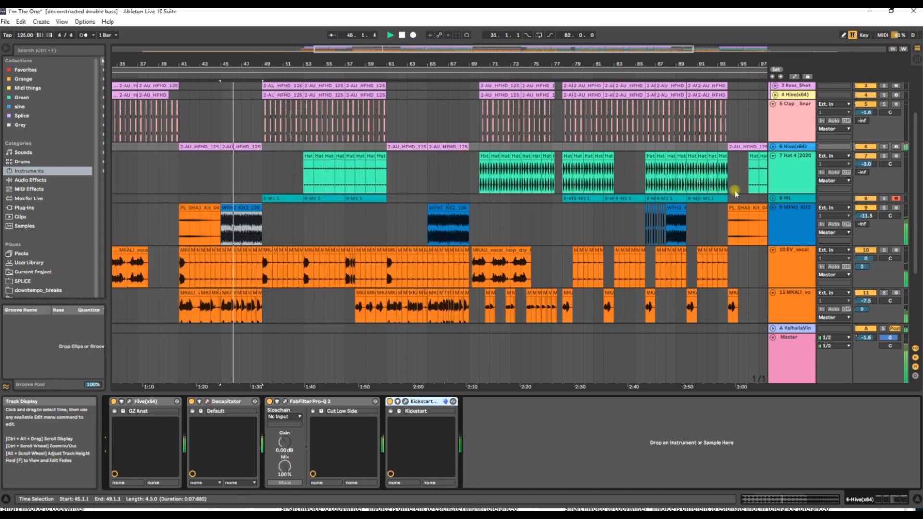
pyautogui.press('space')
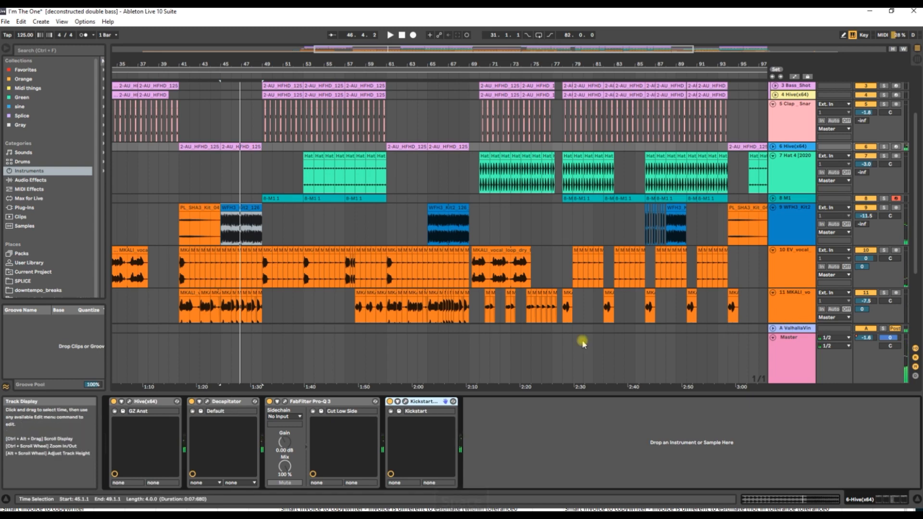
# - Solo the EV_vocal track, play the MKALI vocal loop clip at bar 32 and open its sample details
pyautogui.click(182, 253)
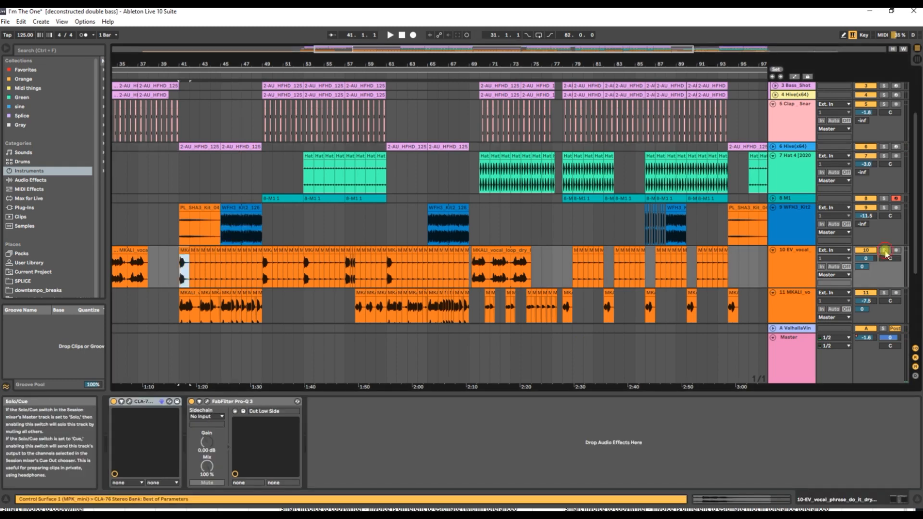
pyautogui.click(138, 259)
pyautogui.press('space')
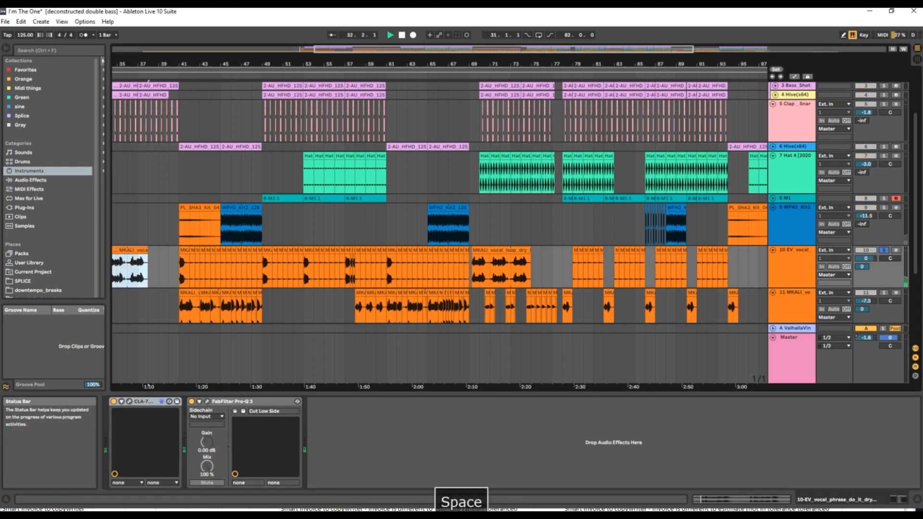
pyautogui.moveTo(181, 62); pyautogui.dragTo(388, 63)
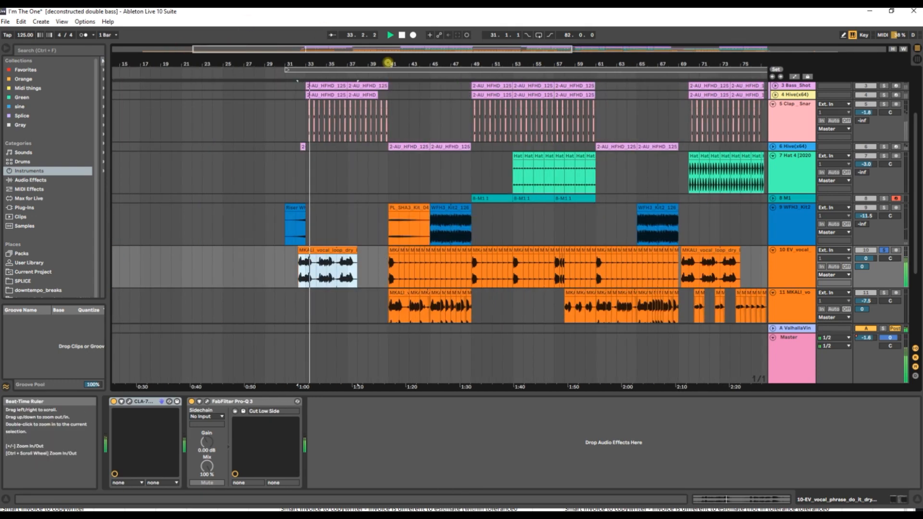
pyautogui.doubleClick(323, 251)
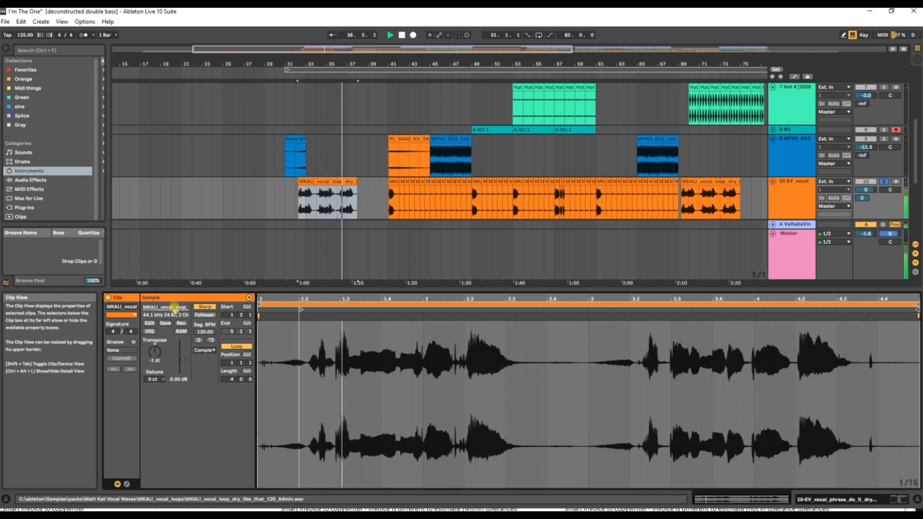
pyautogui.press('space')
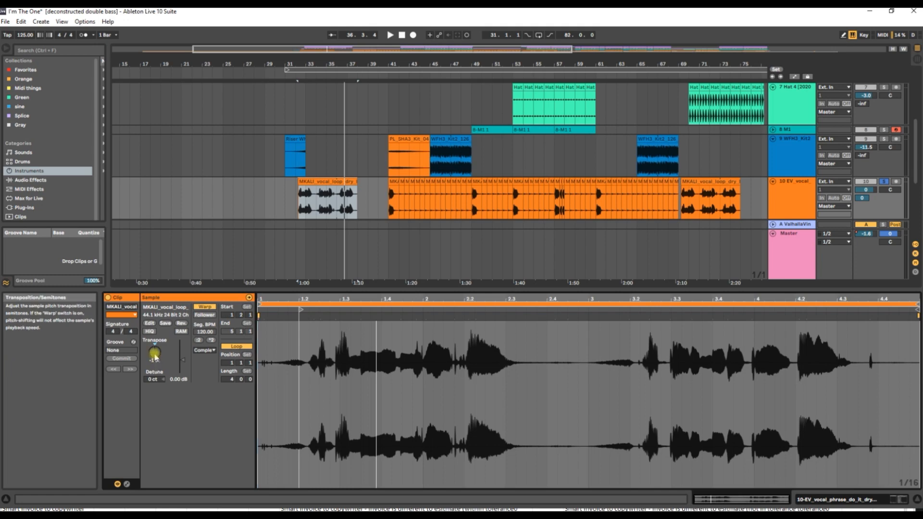
# - Replay the vocal loop from bar 32, switching the EV_vocal track's solo off and on, and stop playback
pyautogui.click(884, 182)
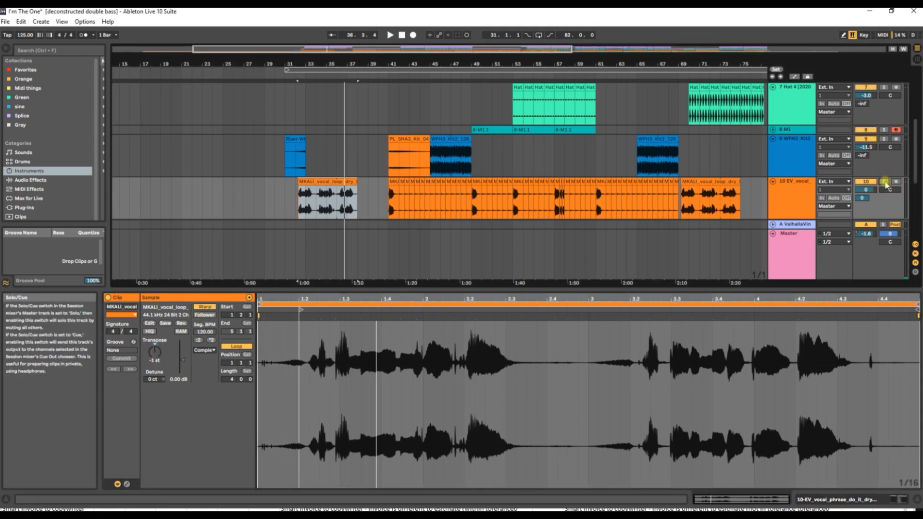
pyautogui.press('space')
pyautogui.click(884, 182)
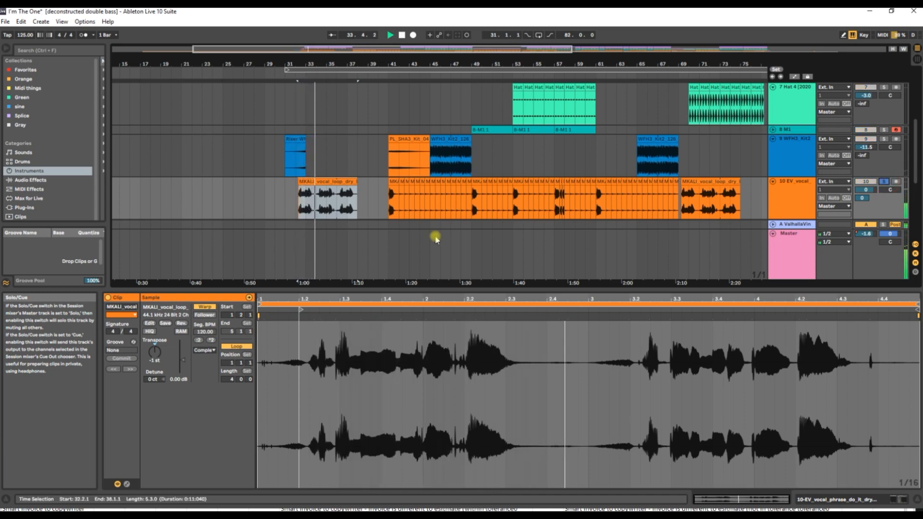
pyautogui.press('space')
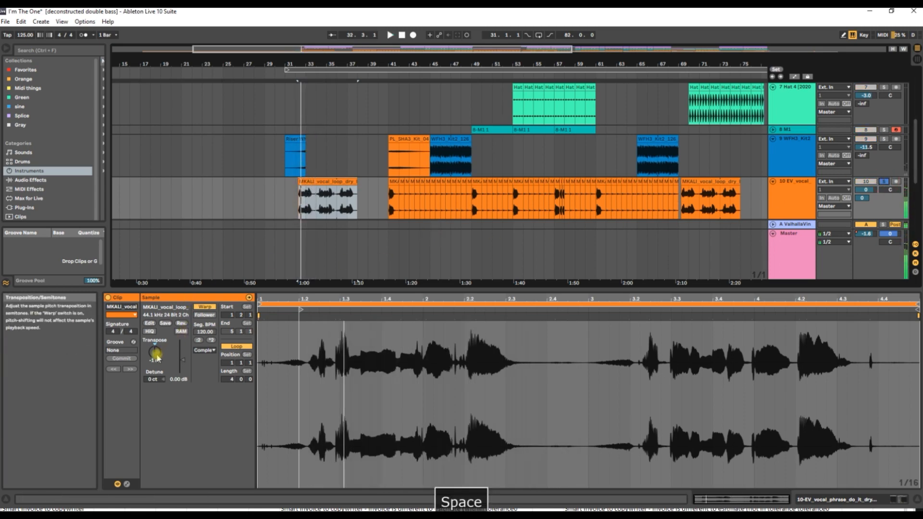
# - Try the vocal loop's transposition at 0 st, audition it soloed, and set it back to -1 st
pyautogui.doubleClick(156, 355)
pyautogui.press('space')
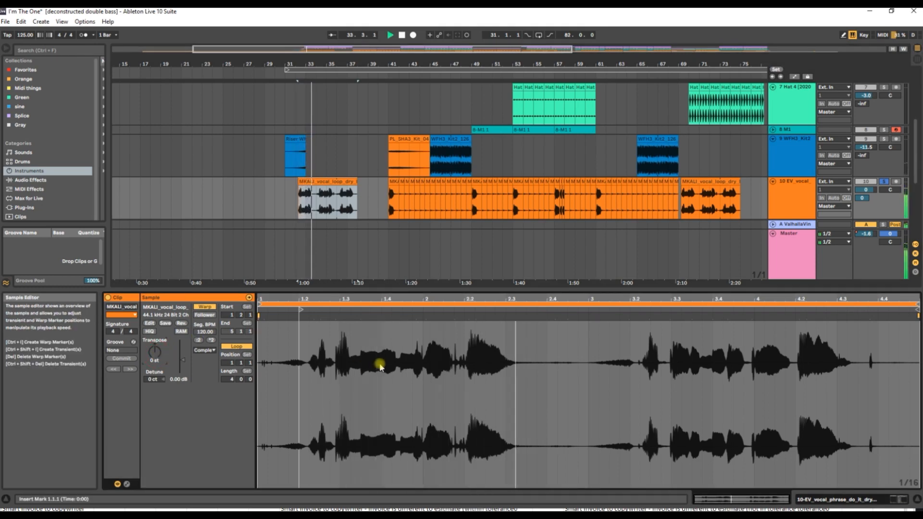
pyautogui.press('space')
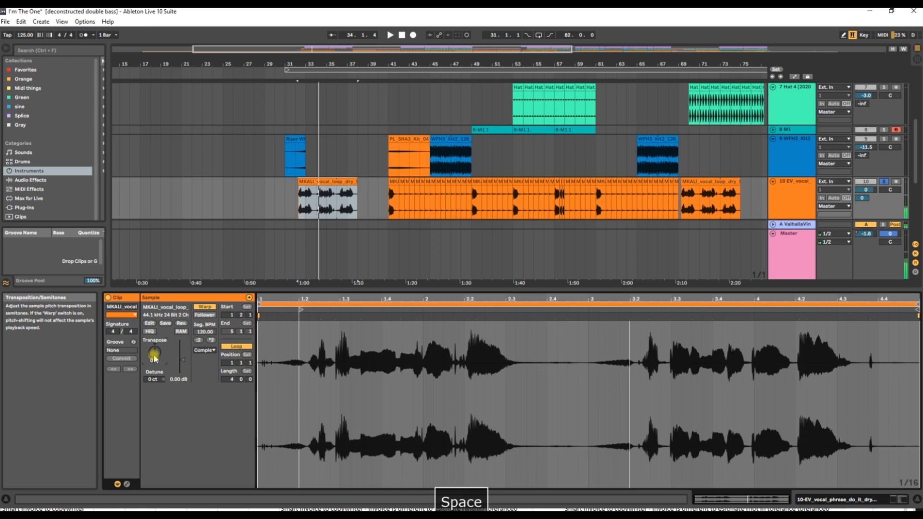
pyautogui.press('Up')
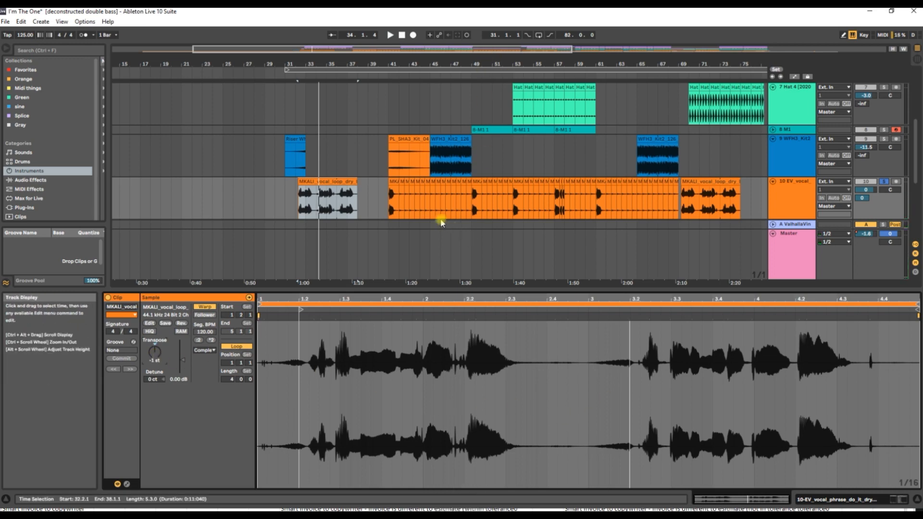
# - Show the Session View mixer and examine the EV_vocal track's send to the ValhallaVintageVerb return
pyautogui.scroll(-2, 438, 219)
pyautogui.scroll(2, 430, 208)
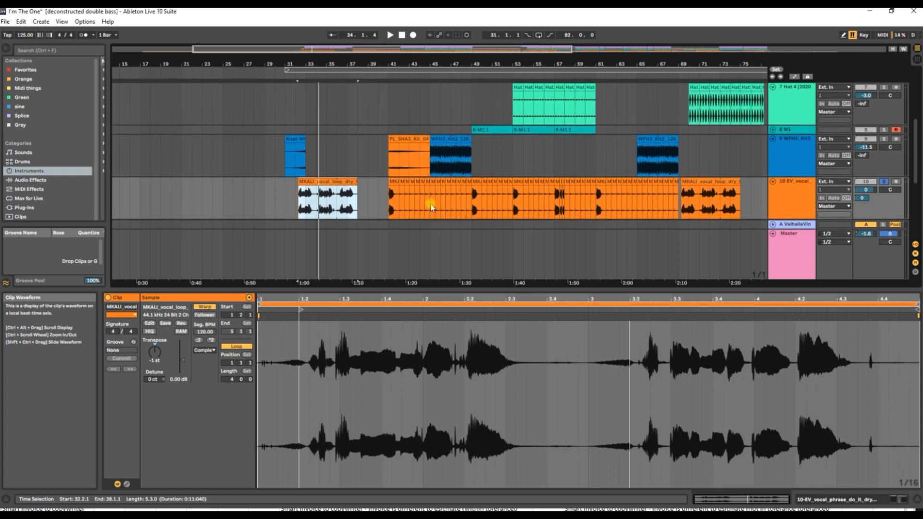
pyautogui.click(917, 59)
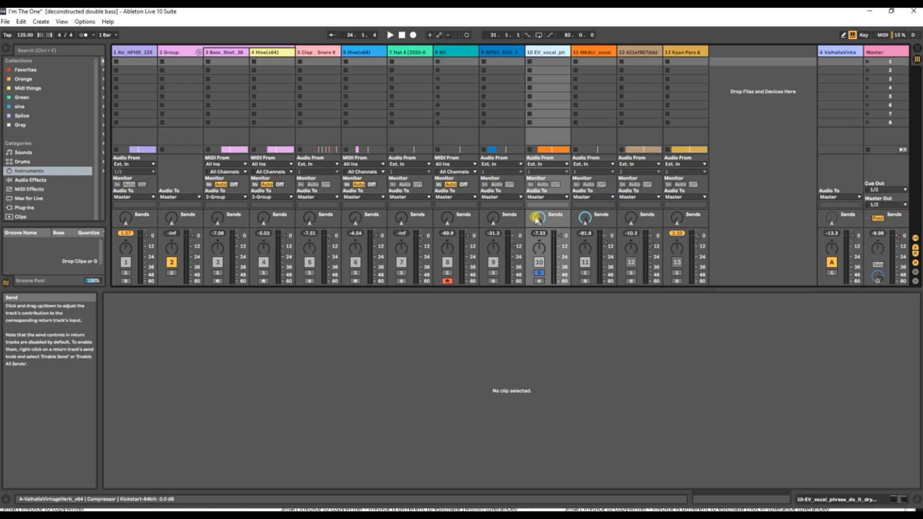
pyautogui.moveTo(537, 220); pyautogui.dragTo(537, 226)
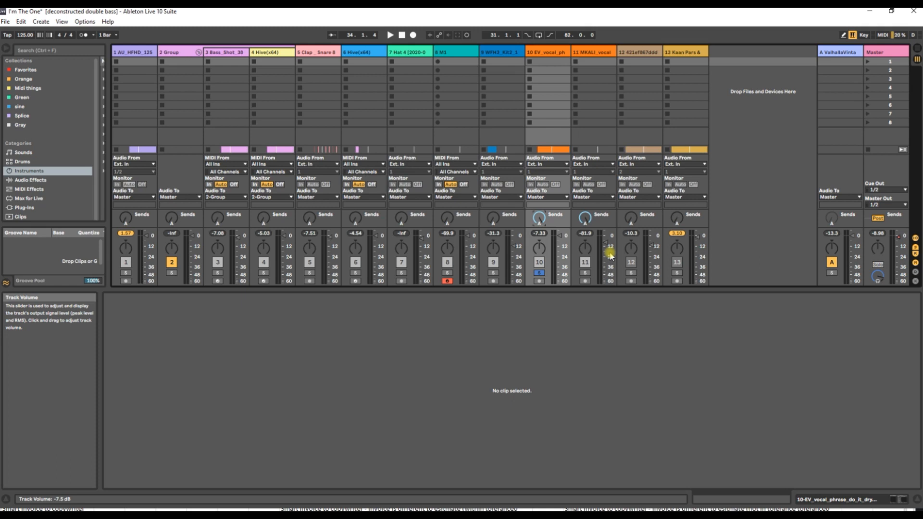
# - Play the vocal while trying its reverb send, clear its solo to hear the full mix, stop and return to Arrangement View
pyautogui.press('space')
pyautogui.moveTo(539, 219); pyautogui.dragTo(547, 204)
pyautogui.click(539, 273)
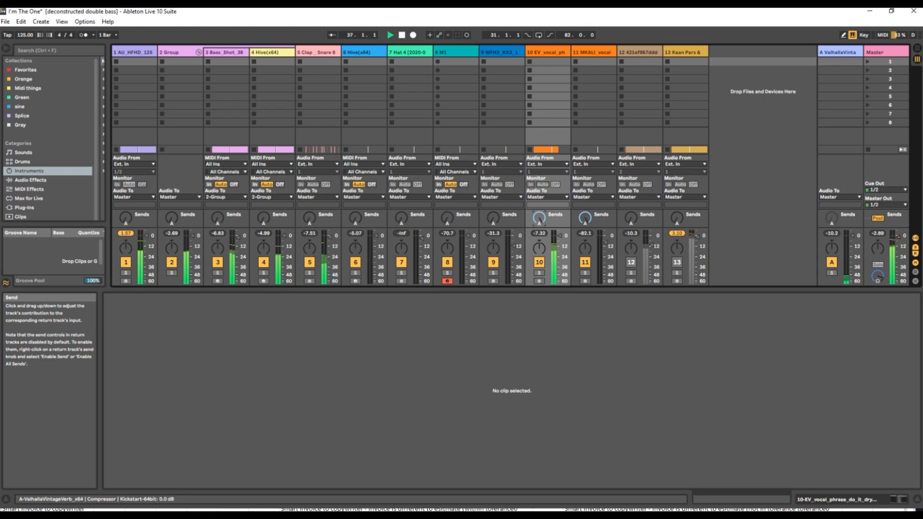
pyautogui.press('space')
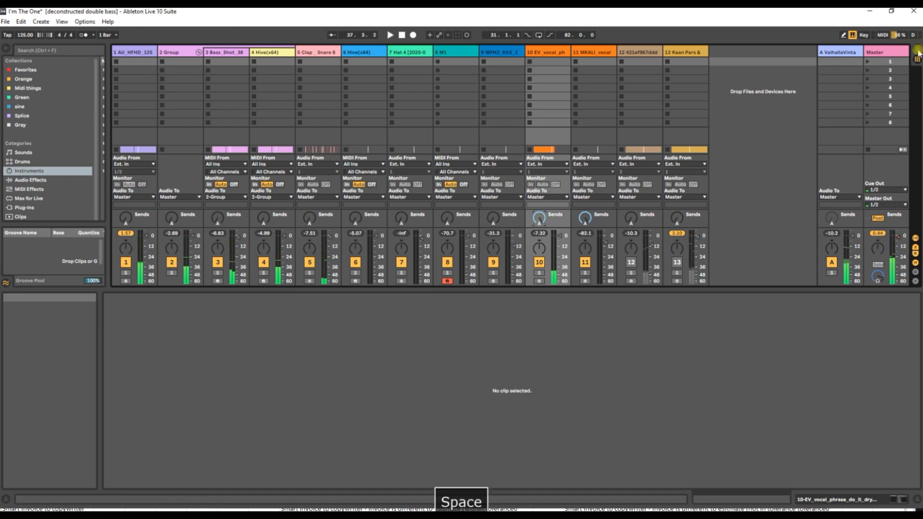
pyautogui.click(918, 52)
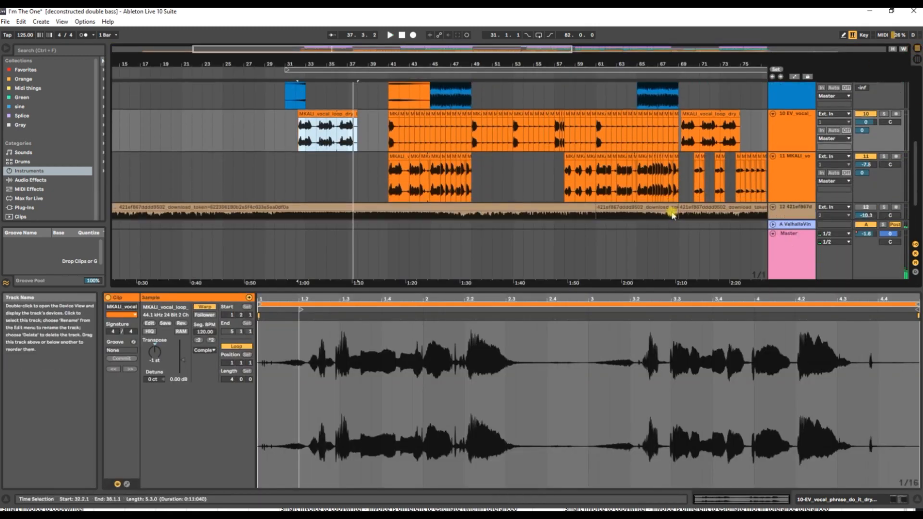
# - Solo the EV_vocal track and audition its one-shot clip at bar 41, checking the vocal loop clip at bar 32 between plays
pyautogui.click(883, 114)
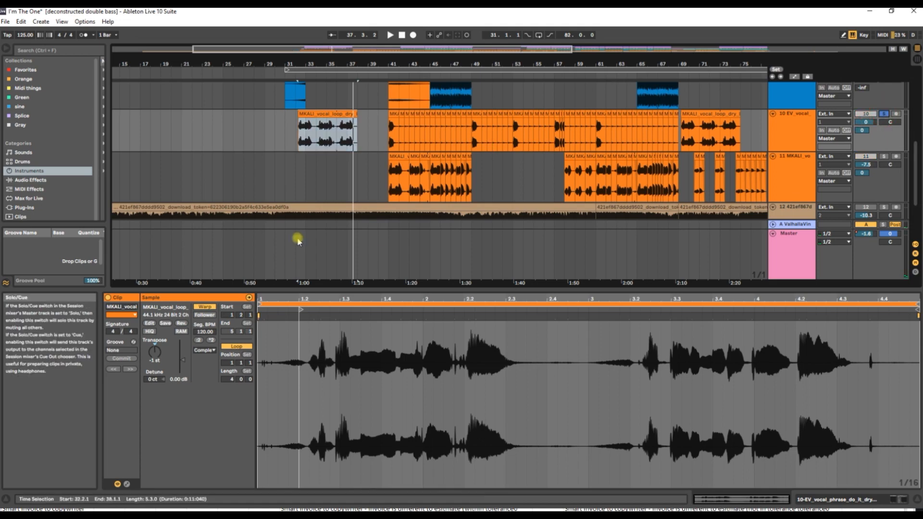
pyautogui.click(393, 115)
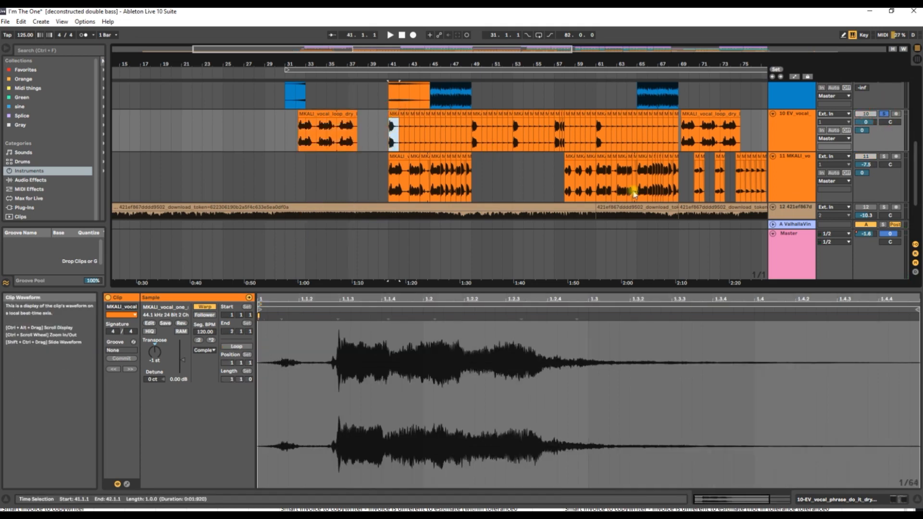
pyautogui.press('space')
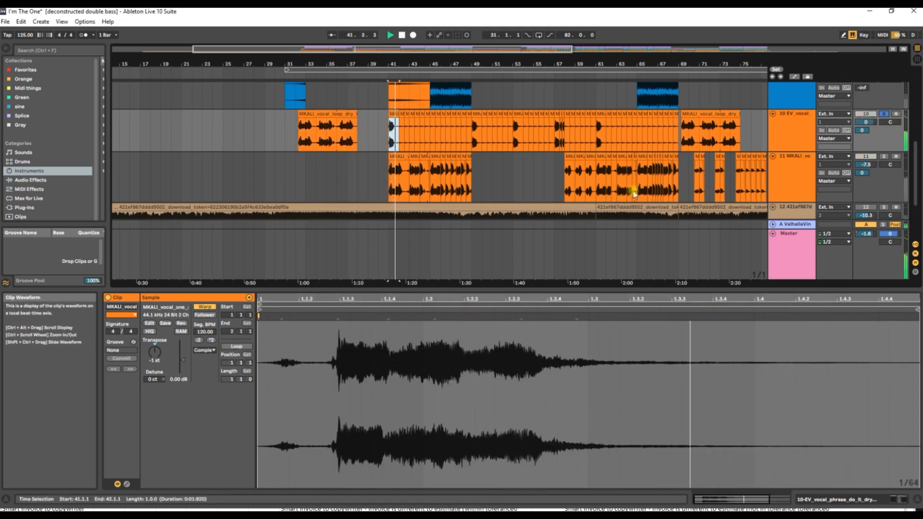
pyautogui.click(315, 114)
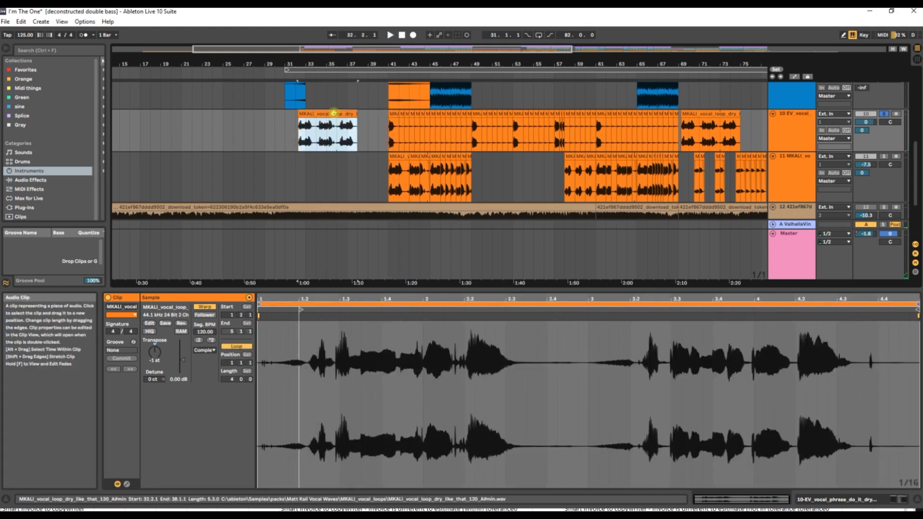
pyautogui.click(395, 122)
pyautogui.press('space')
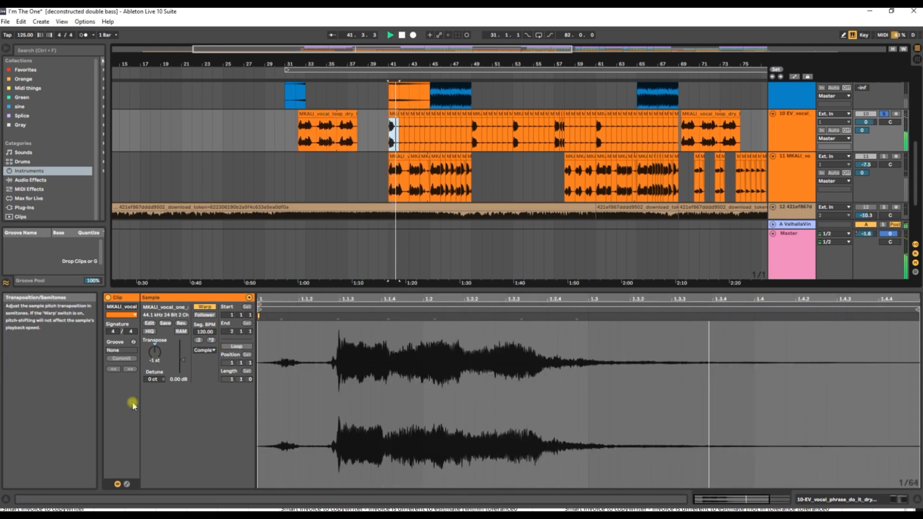
# - Review the EV_vocal clips at bars 42, 57 and 69, playing from bar 57, and stop playback
pyautogui.click(402, 115)
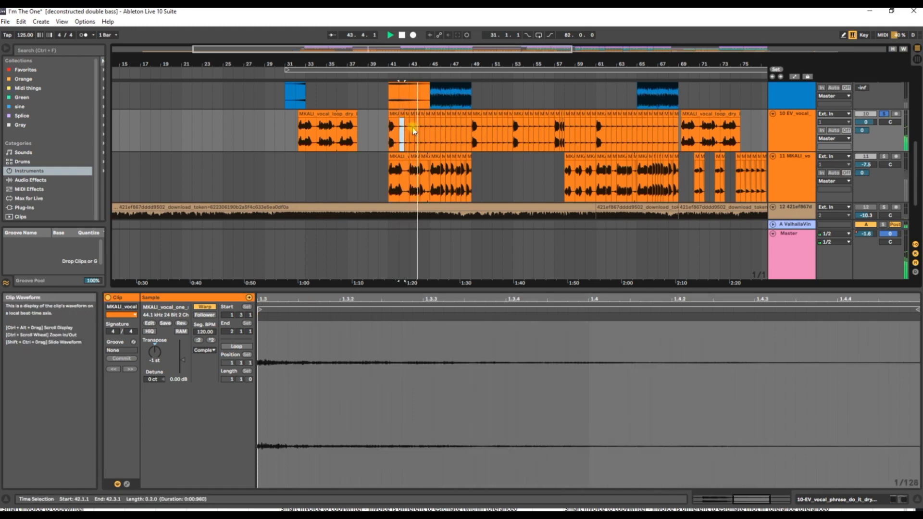
pyautogui.press('space')
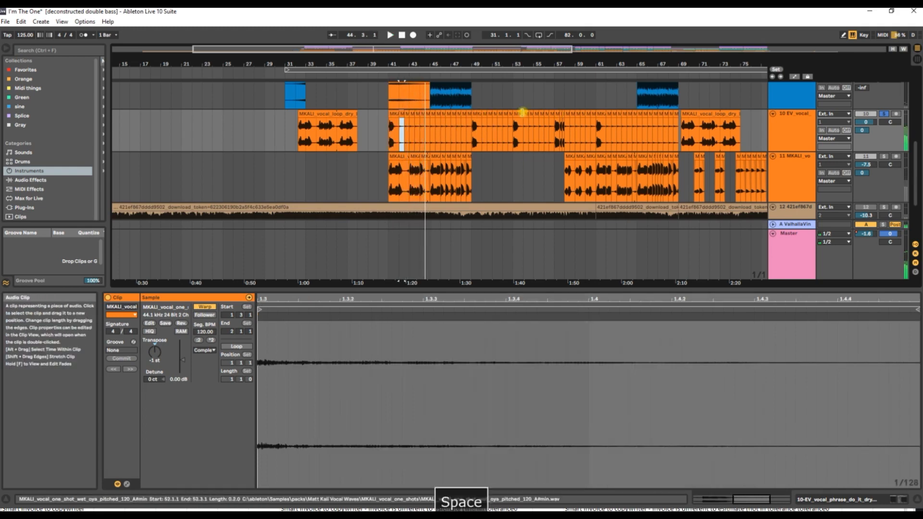
pyautogui.click(562, 116)
pyautogui.press('space')
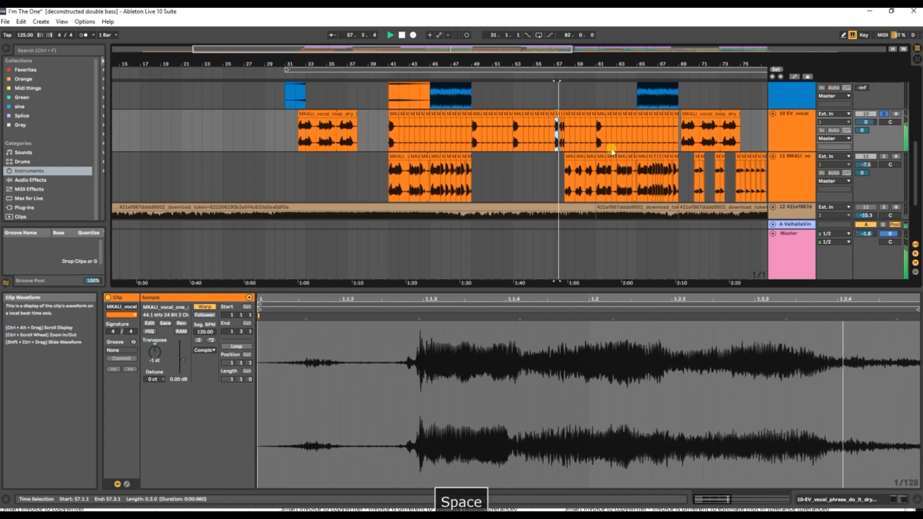
pyautogui.click(696, 122)
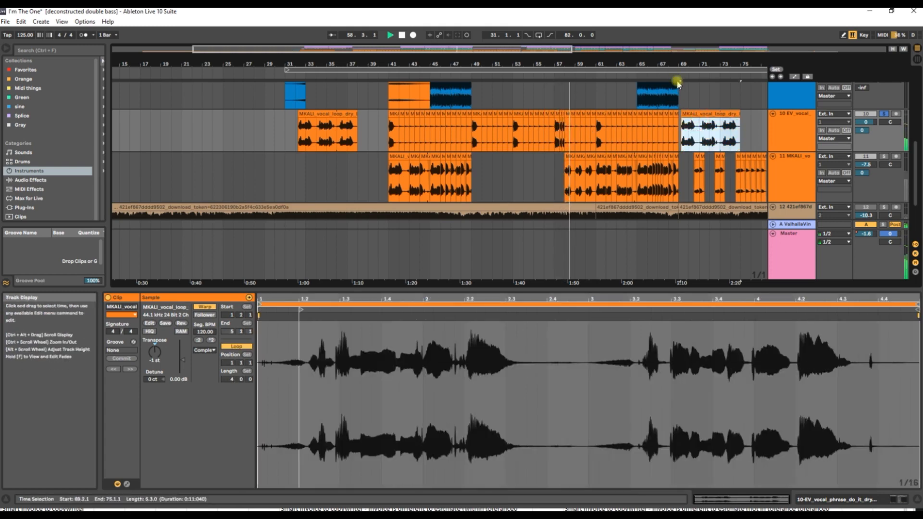
pyautogui.moveTo(338, 64); pyautogui.dragTo(455, 48)
pyautogui.press('space')
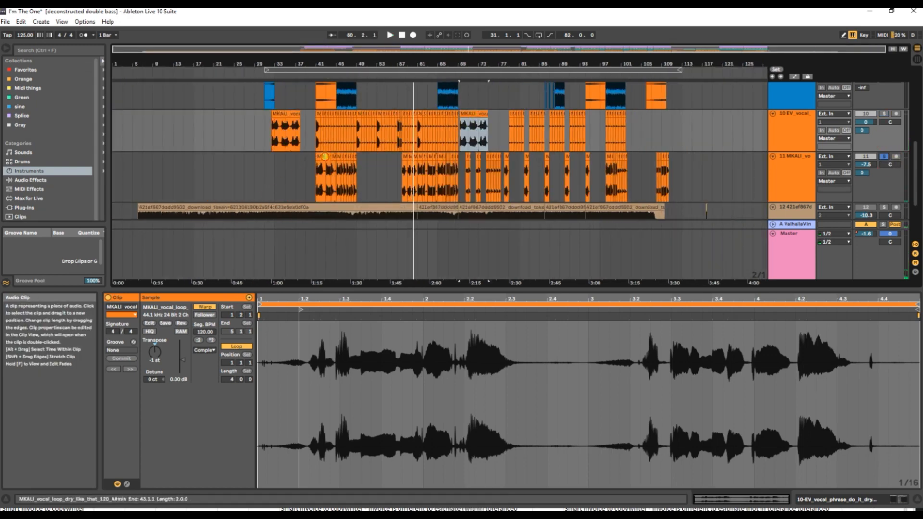
# - Solo the MKALI_vo track and audition its vocal phrases from bar 41 and again from bar 45
pyautogui.click(323, 155)
pyautogui.moveTo(329, 61); pyautogui.dragTo(384, 62)
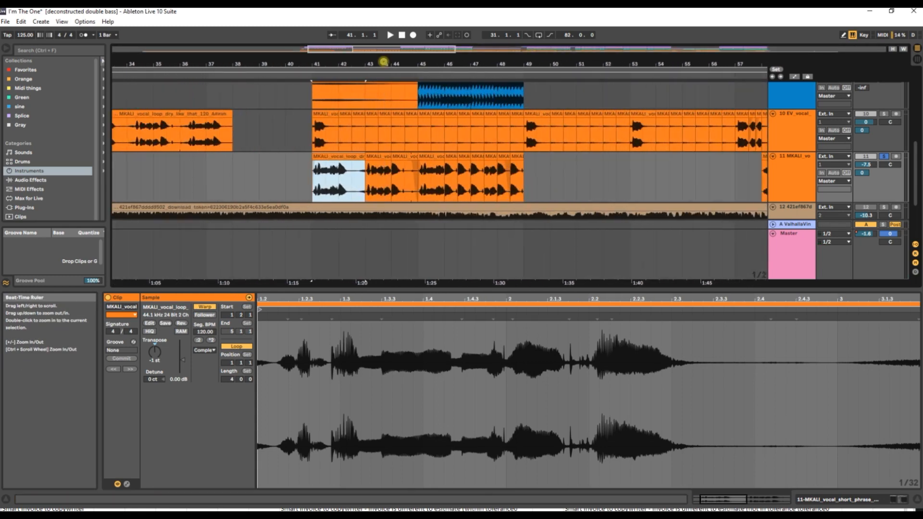
pyautogui.press('space')
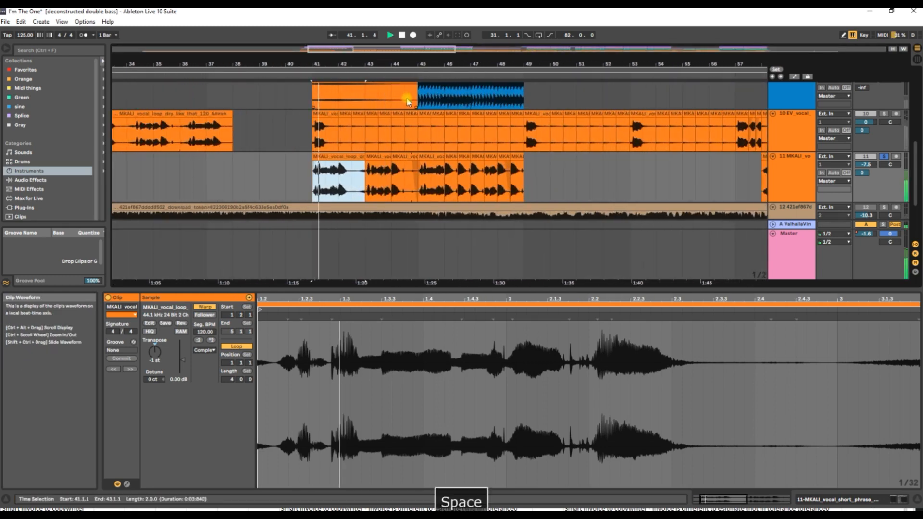
pyautogui.click(432, 173)
pyautogui.press('space')
pyautogui.press('space')
# - Inspect the transposition of the MKALI_vo clips at bars 46 and 45, and stop playback
pyautogui.click(452, 157)
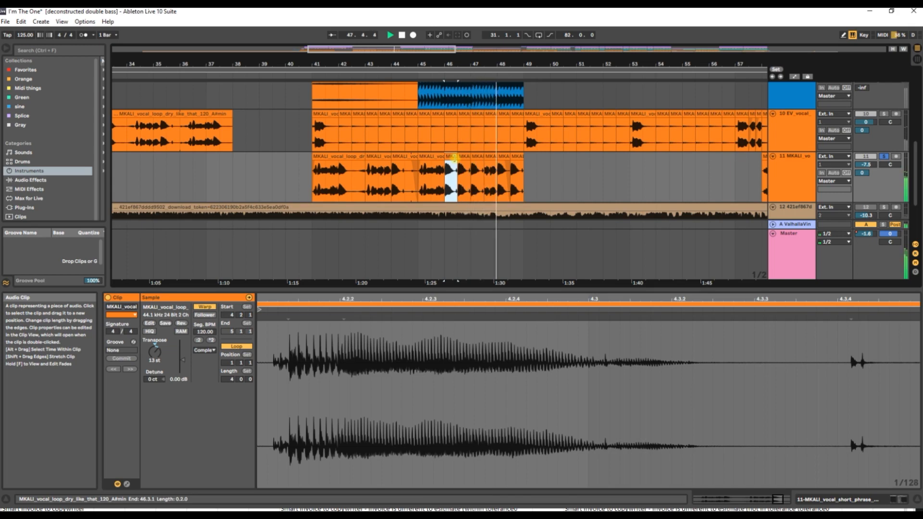
pyautogui.click(437, 170)
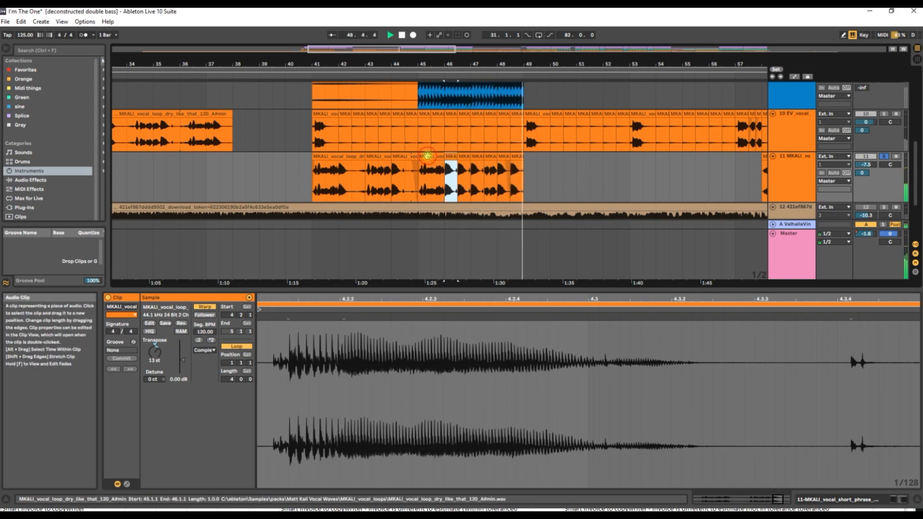
pyautogui.press('space')
# - Clear the MKALI_vo solo, play the vocal section from bar 45 in the full mix, and stop
pyautogui.click(885, 157)
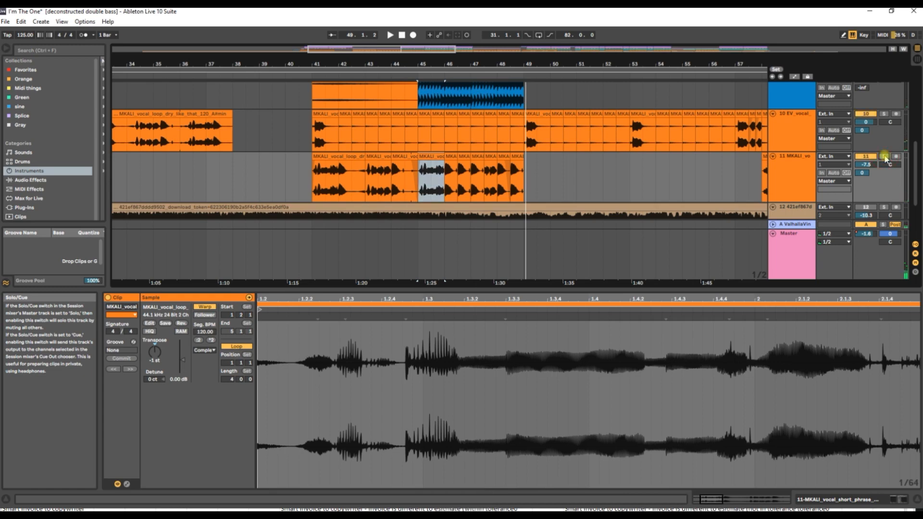
pyautogui.click(421, 64)
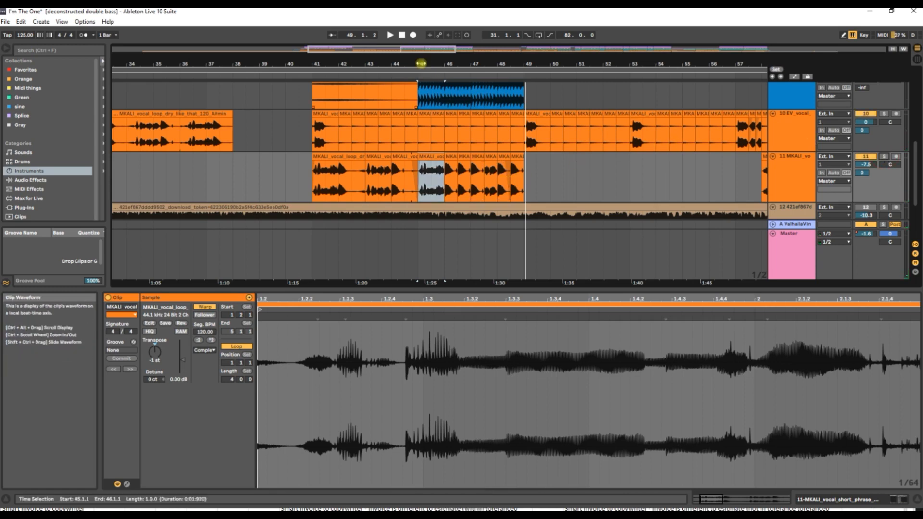
pyautogui.press('space')
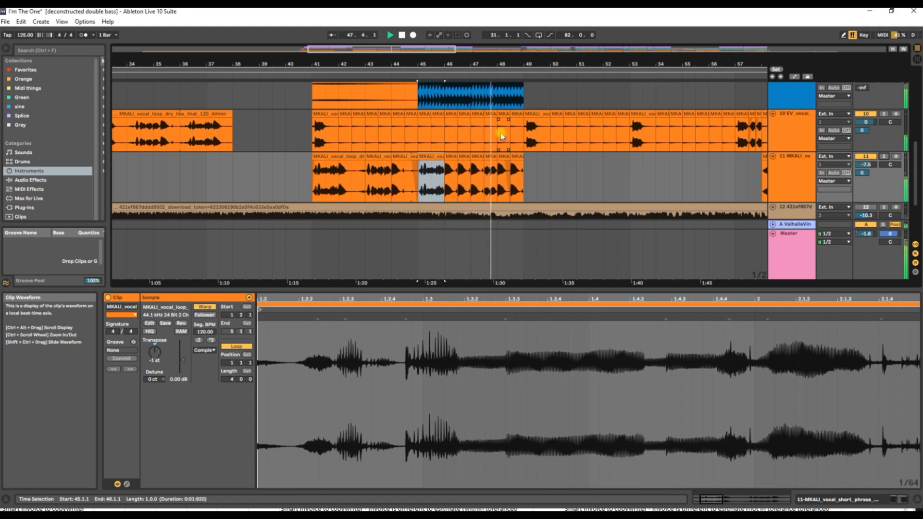
pyautogui.press('space')
# - Look over the tracks above the vocals, replay the mix from bar 45, and stop playback
pyautogui.scroll(5, 517, 124)
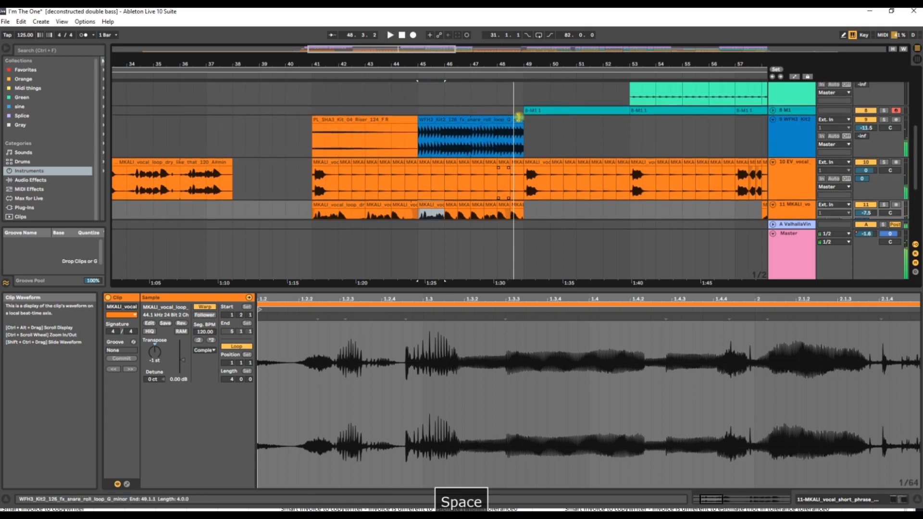
pyautogui.scroll(3, 519, 119)
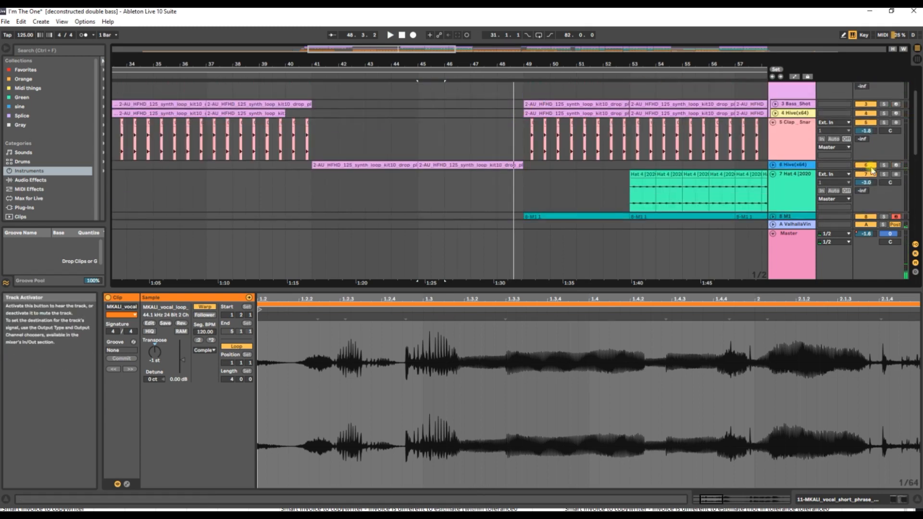
pyautogui.scroll(-8, 675, 159)
pyautogui.press('space')
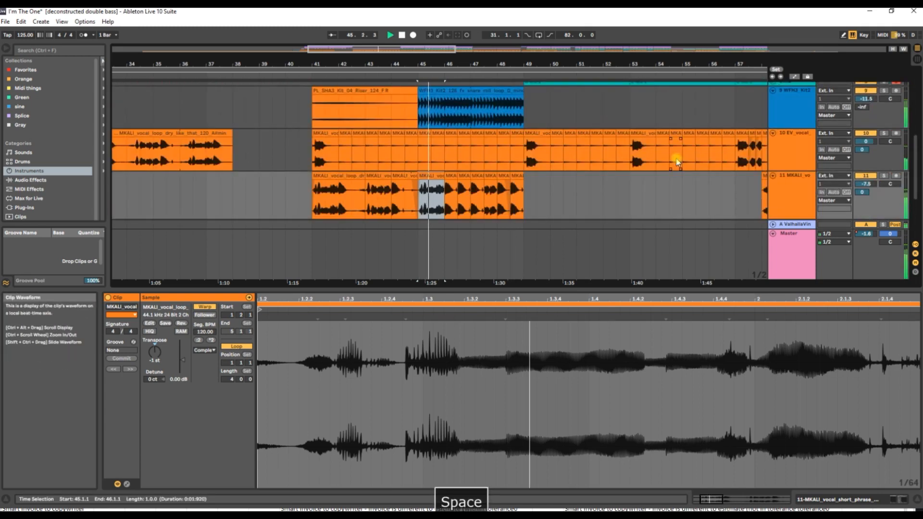
pyautogui.scroll(-2, 675, 157)
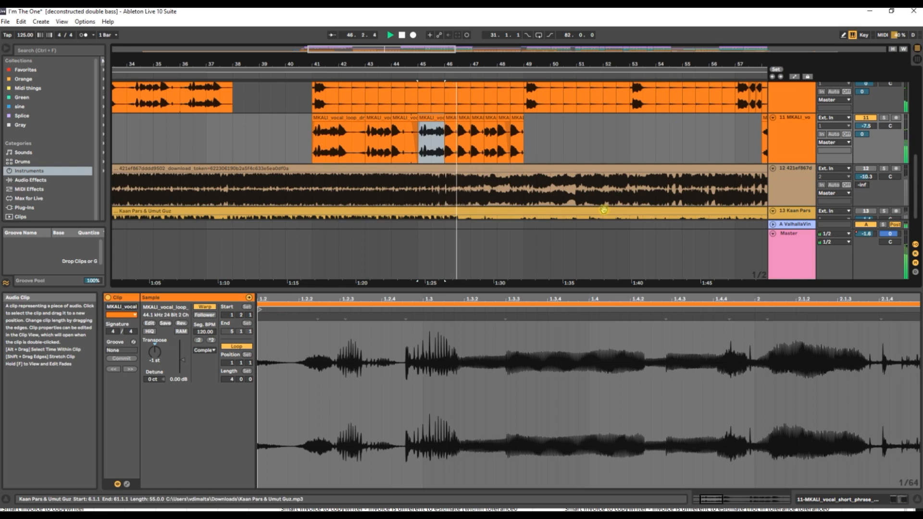
pyautogui.press('space')
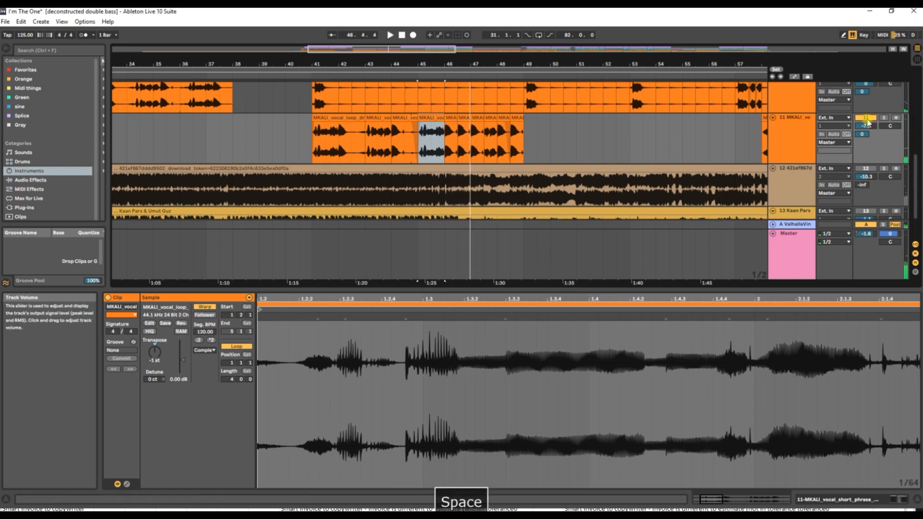
# - Show the full-length audio tracks 12 and 13 below the vocals and solo track 12
pyautogui.scroll(-2, 706, 183)
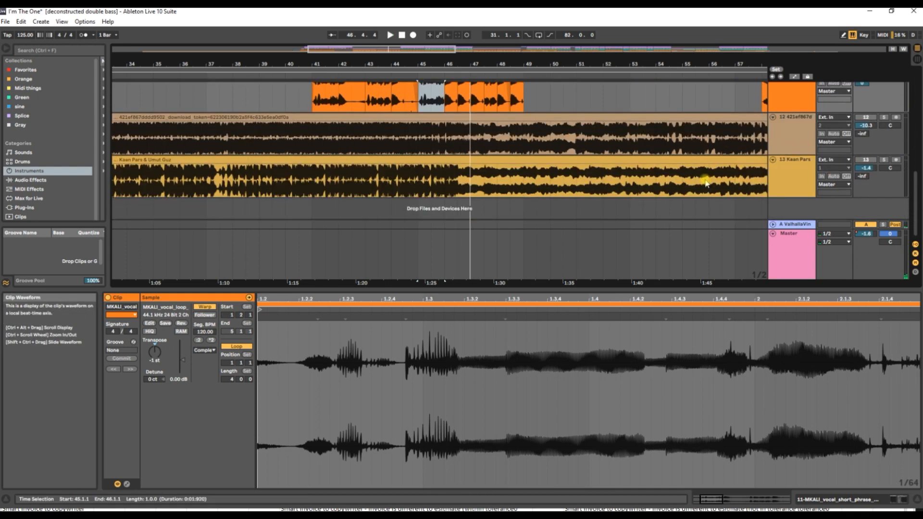
pyautogui.scroll(2, 705, 182)
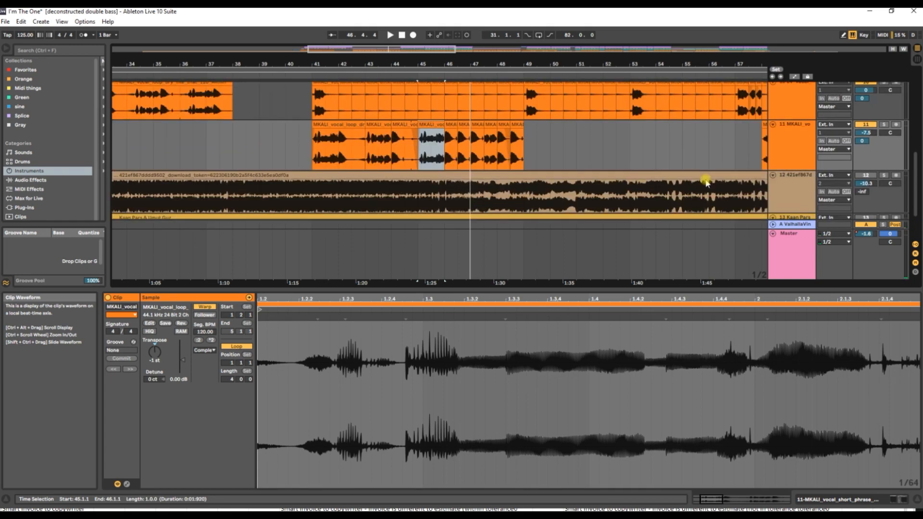
pyautogui.scroll(-2, 705, 182)
pyautogui.click(884, 138)
pyautogui.moveTo(494, 64); pyautogui.dragTo(493, 24)
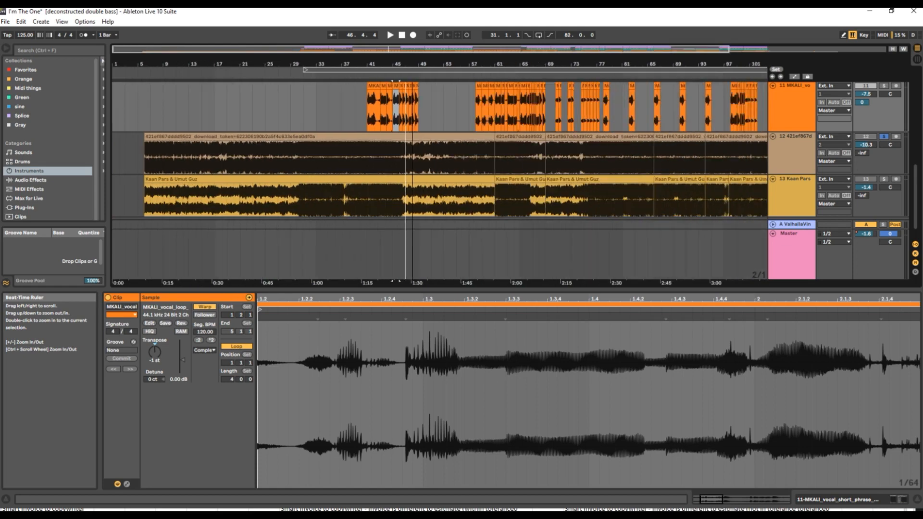
pyautogui.moveTo(413, 64); pyautogui.dragTo(351, 65)
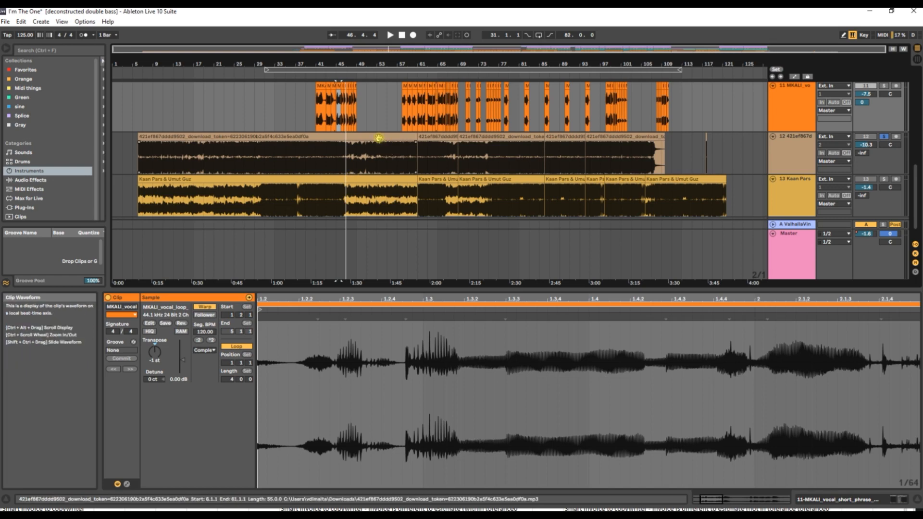
# - Compare the waveforms and warp settings of the first clips on tracks 12 and 13
pyautogui.click(280, 137)
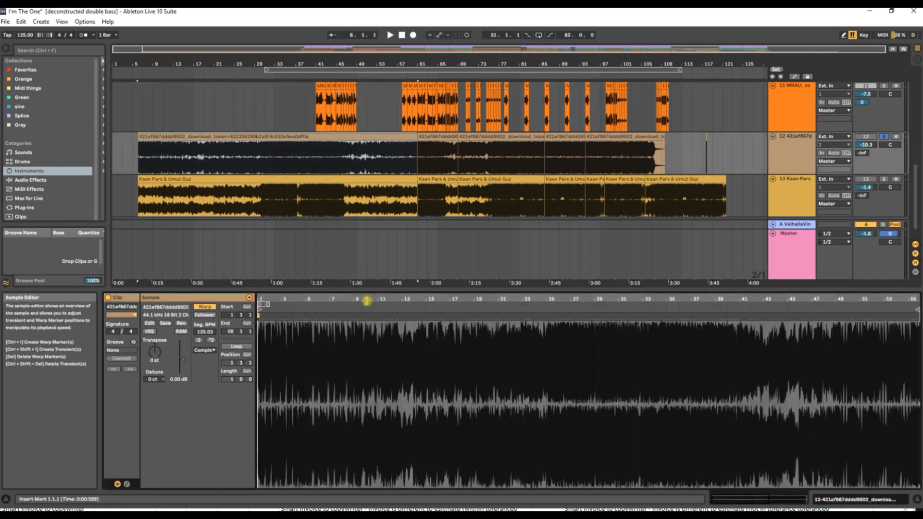
pyautogui.press('Down')
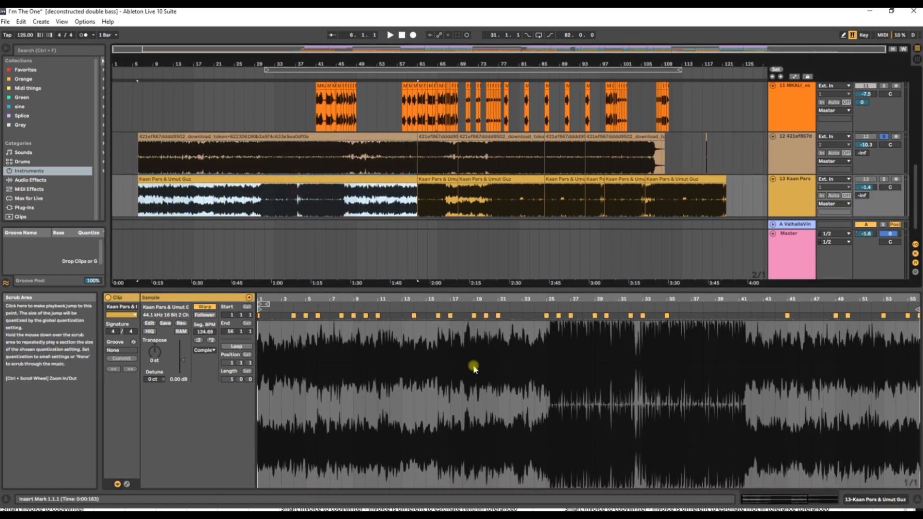
pyautogui.click(369, 180)
pyautogui.click(337, 141)
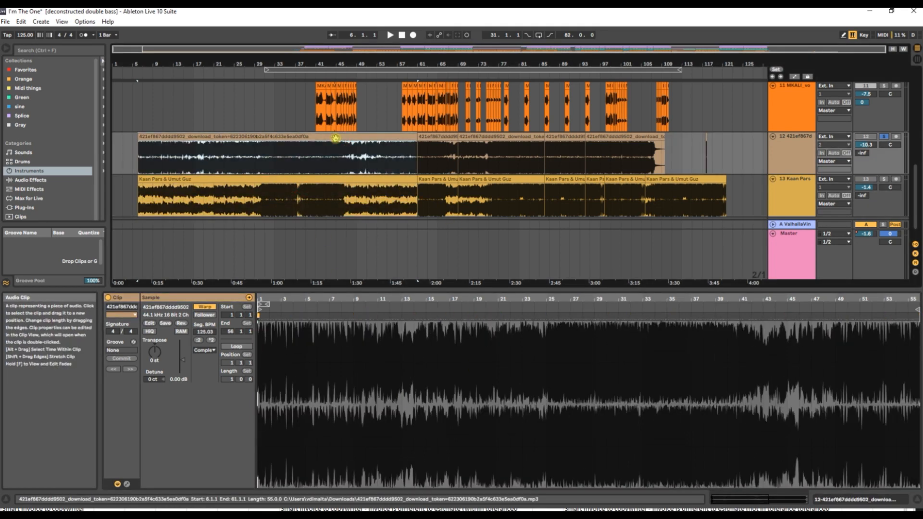
# - Show track 12's device chain, check its solo state, and select the first clip on track 13
pyautogui.click(786, 151)
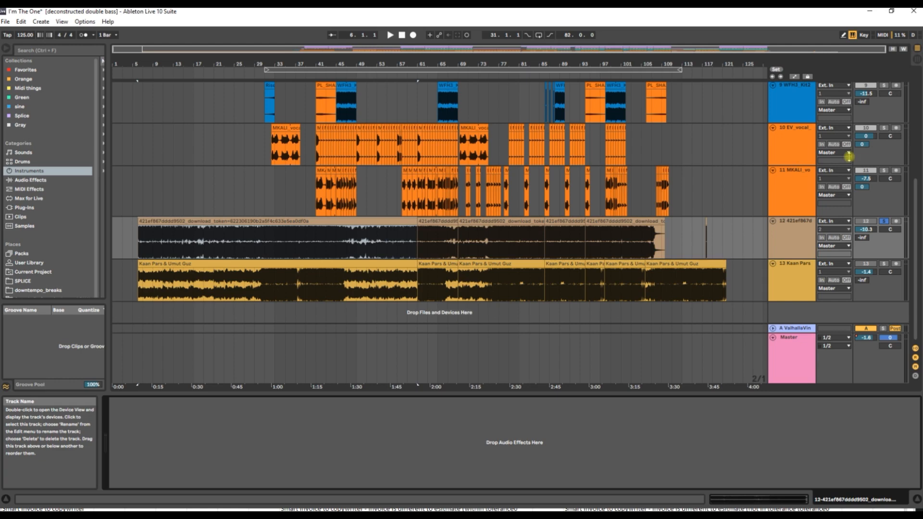
pyautogui.click(884, 222)
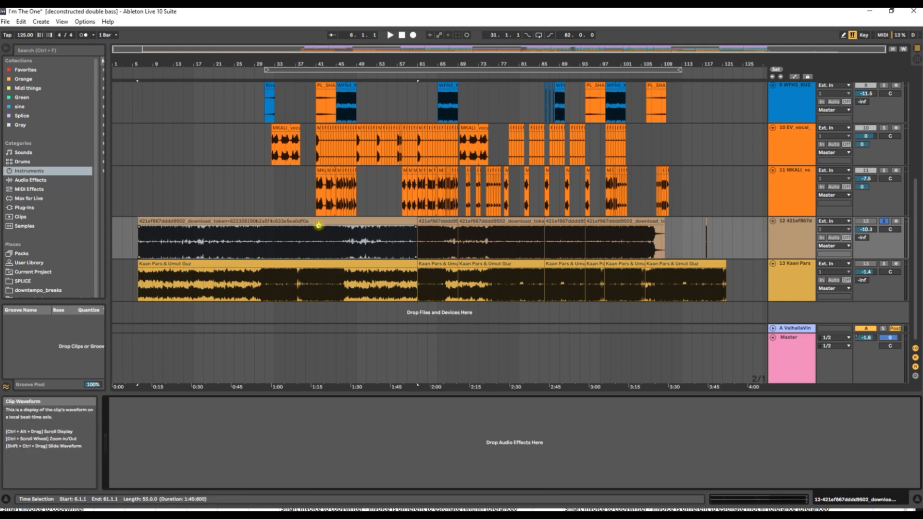
pyautogui.click(304, 266)
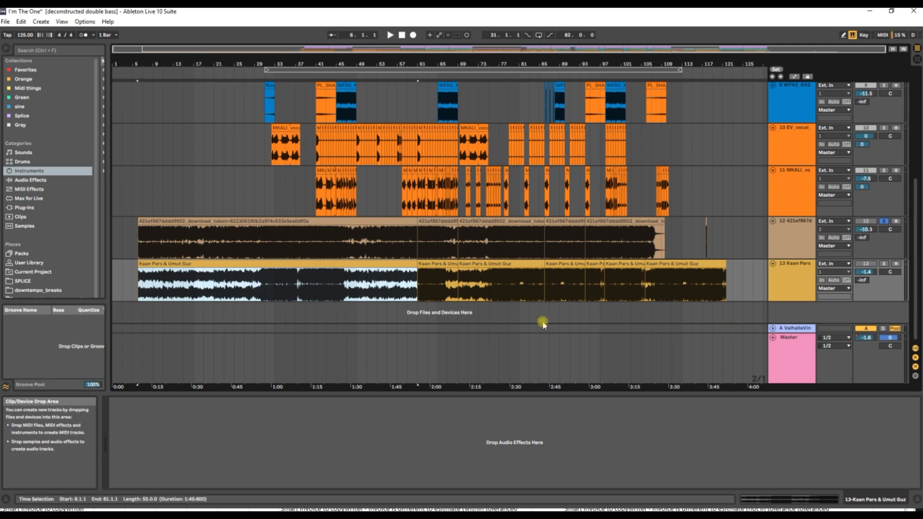
# - Return to the first tracks of the arrangement and fold the AU_HFHD track
pyautogui.scroll(10, 542, 320)
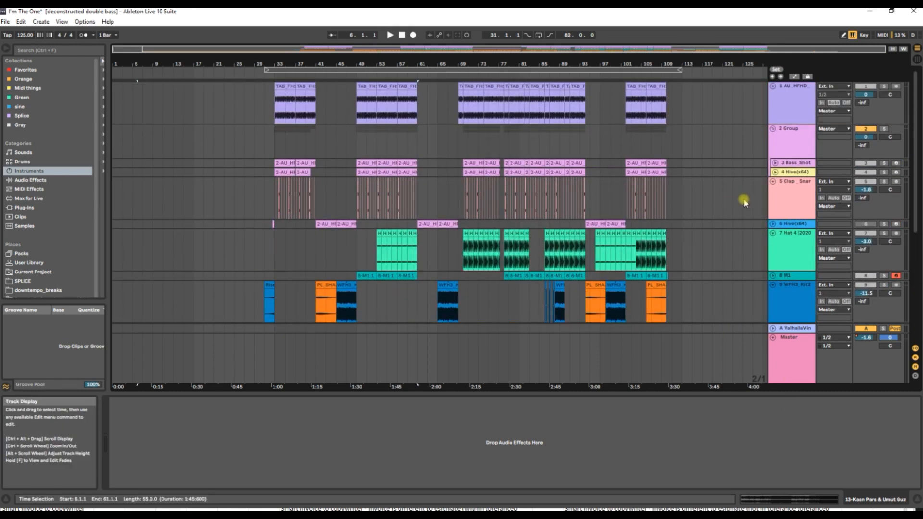
pyautogui.click(772, 86)
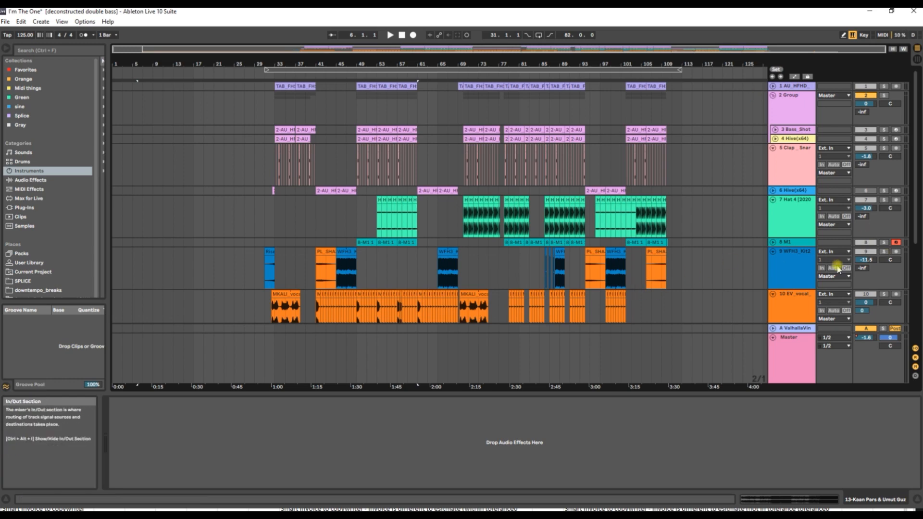
pyautogui.hotkey('alt', 'Tab')
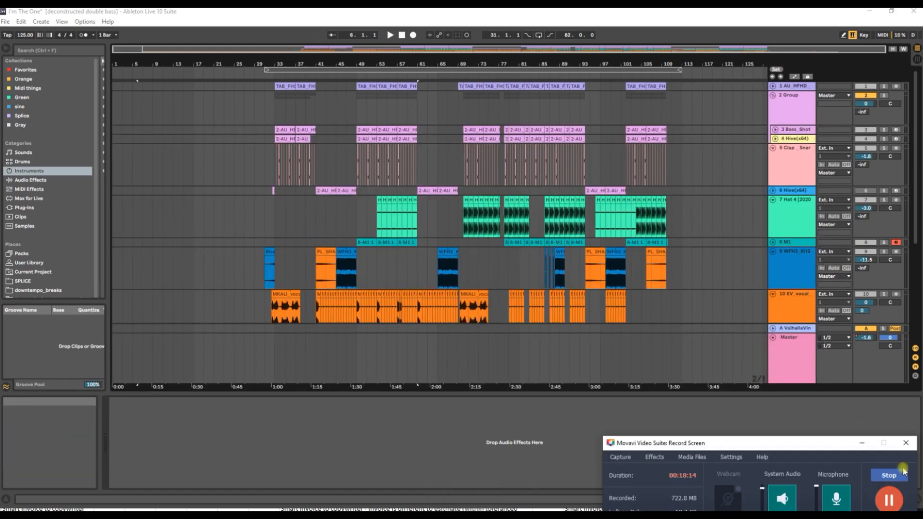